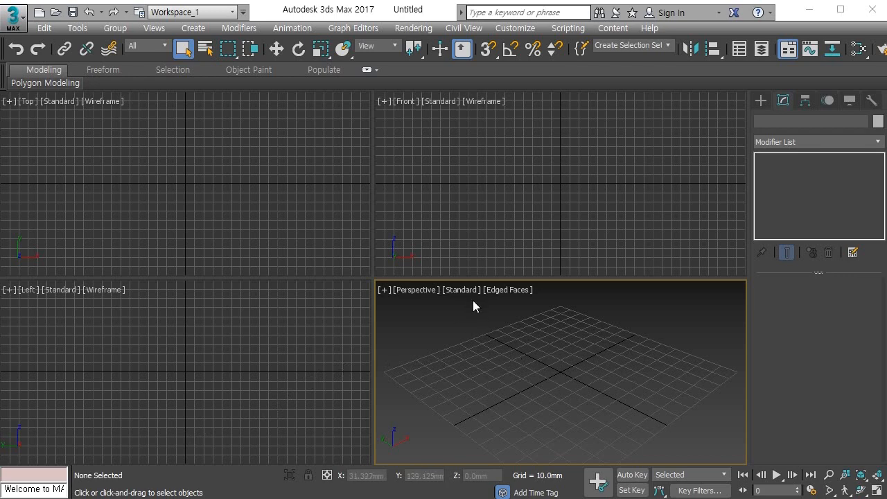
Step: Maximize the Perspective view and create a box about 42 mm long, 50 mm wide and 42 mm high on the grid
key("alt+w")
left_click(761, 100)
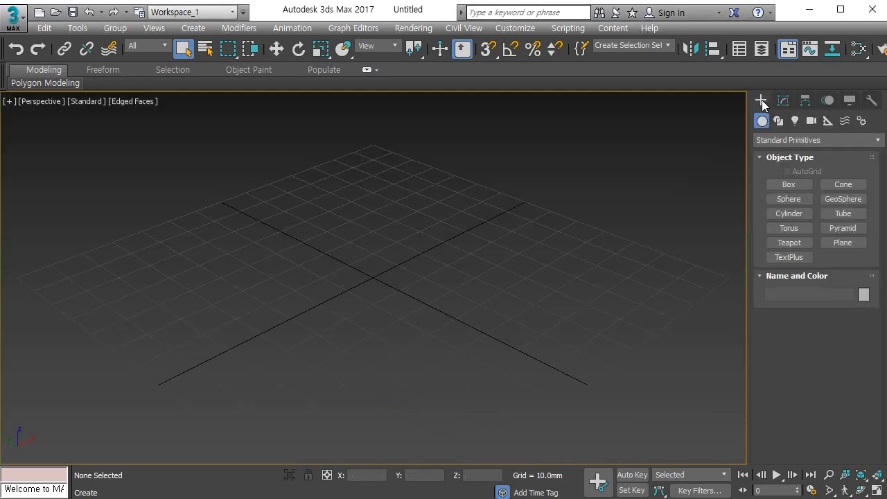
left_click(784, 185)
left_click_drag(401, 271, 370, 368)
left_click(389, 235)
middle_click_drag(415, 240, 409, 268)
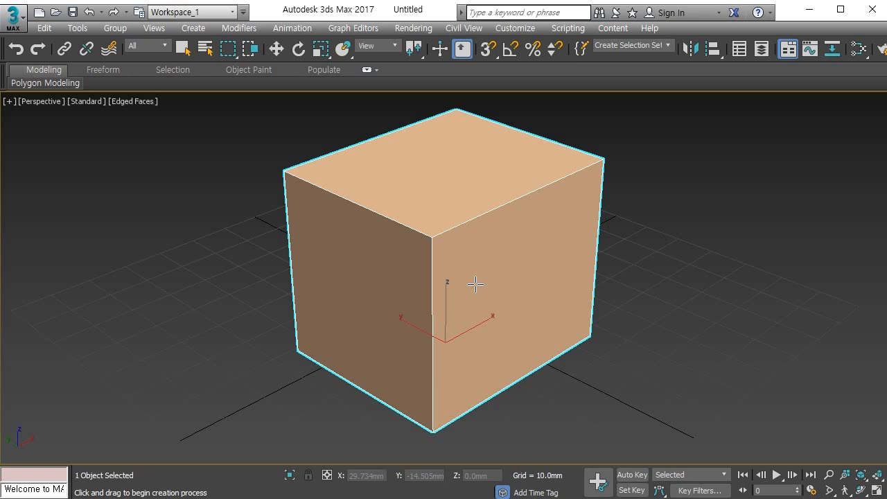
right_click(475, 284)
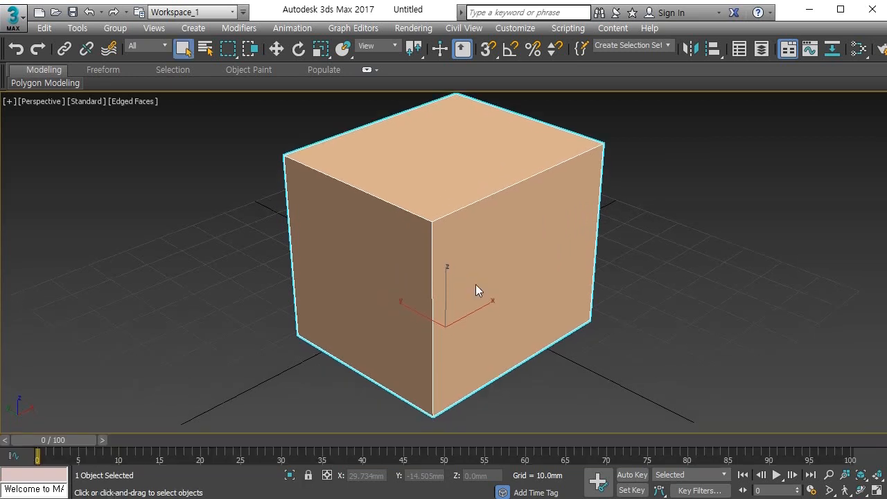
Step: Hide the time slider and show the command panel with the selected box's parameters
key("ctrl+x")
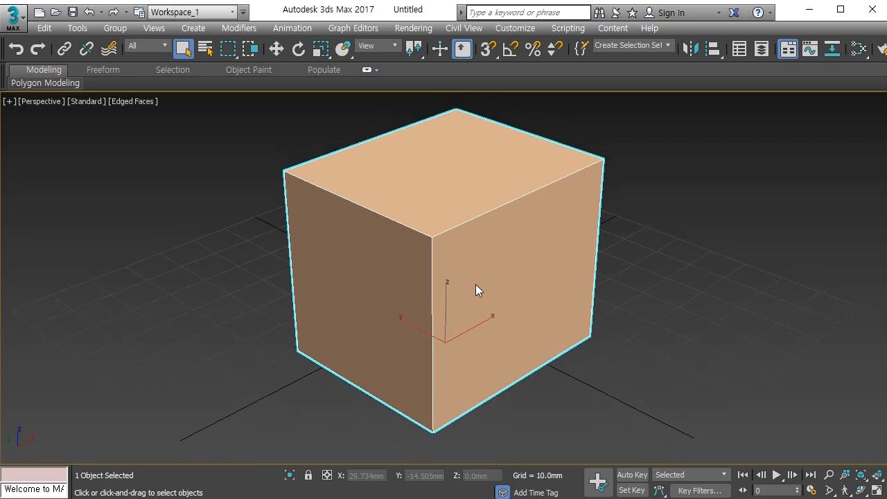
scroll(475, 284, "down", 3)
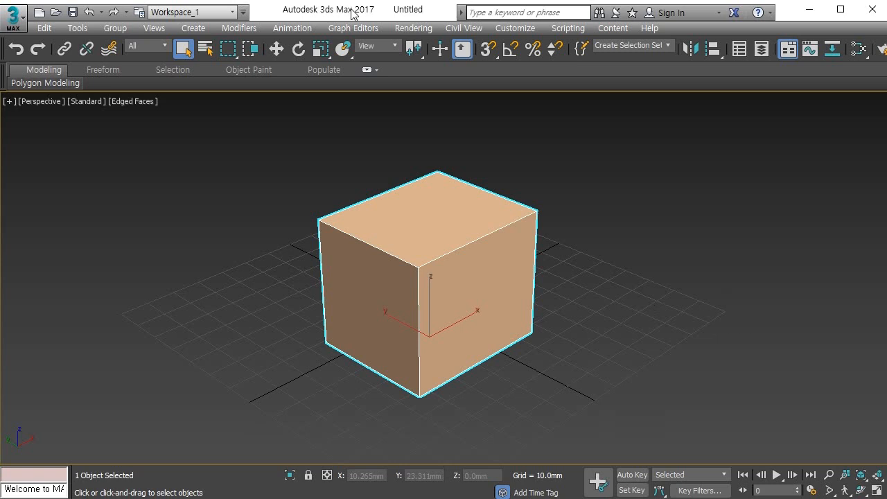
key("3")
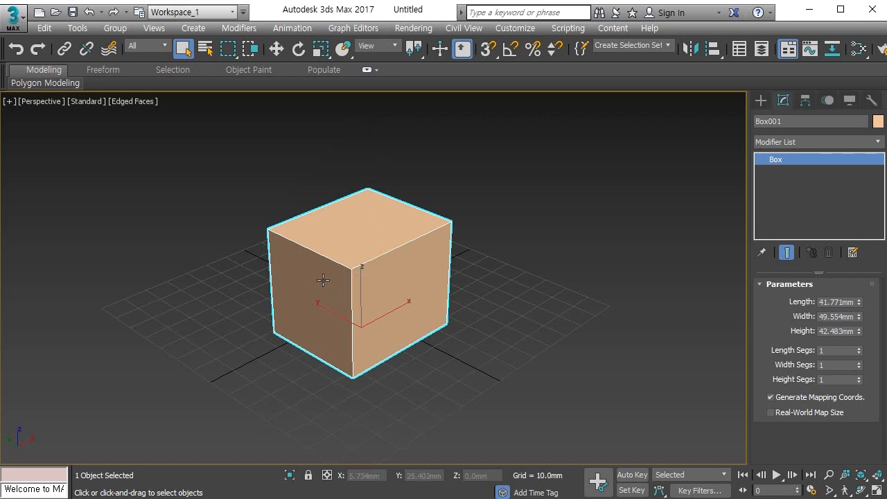
Step: Convert the box to an Editable Poly, switch to the Create settings and return to the box's modifier stack
key("ctrl+e")
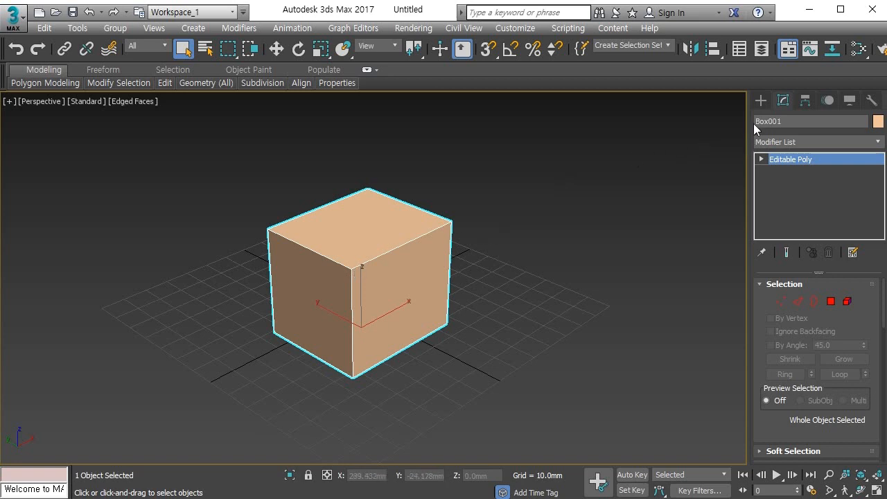
left_click(766, 100)
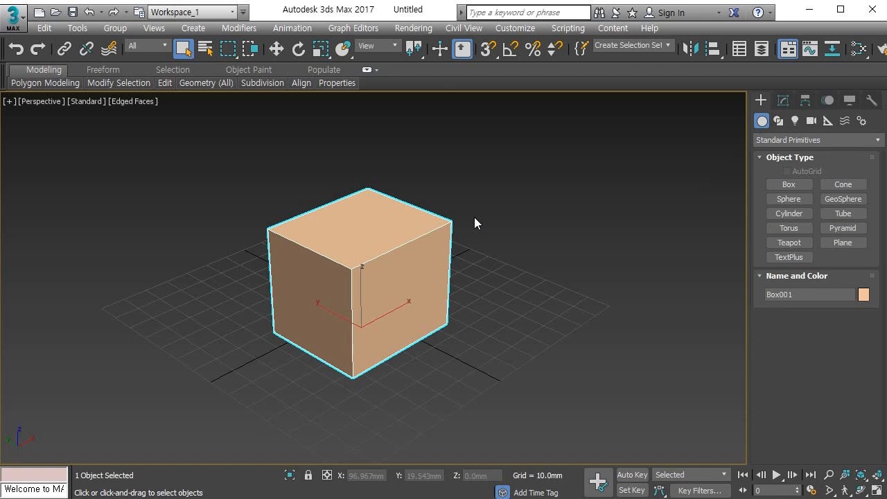
key("1")
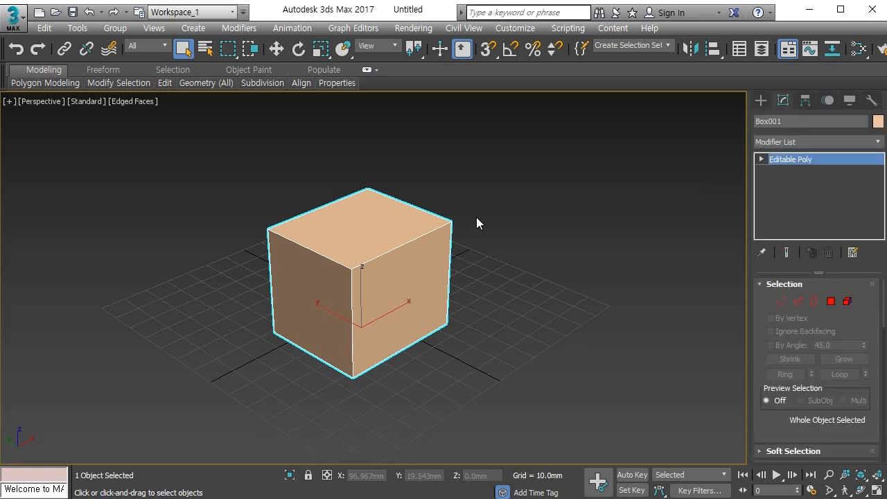
left_click(761, 101)
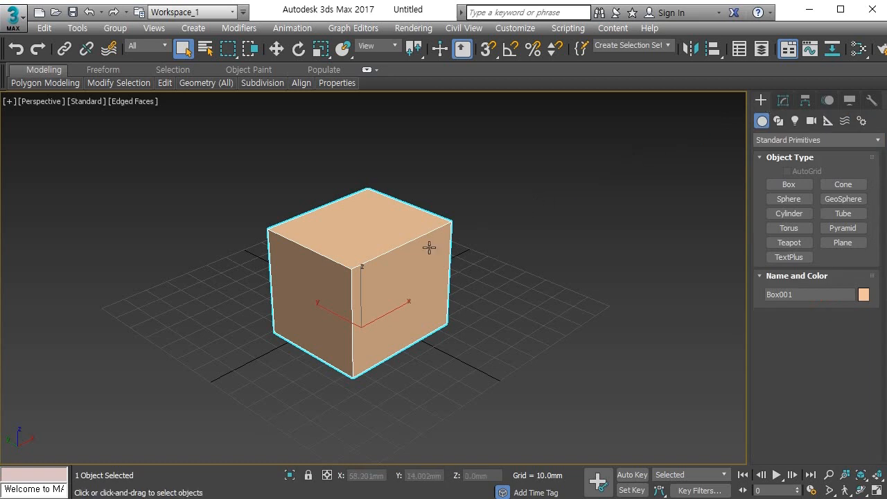
key("1")
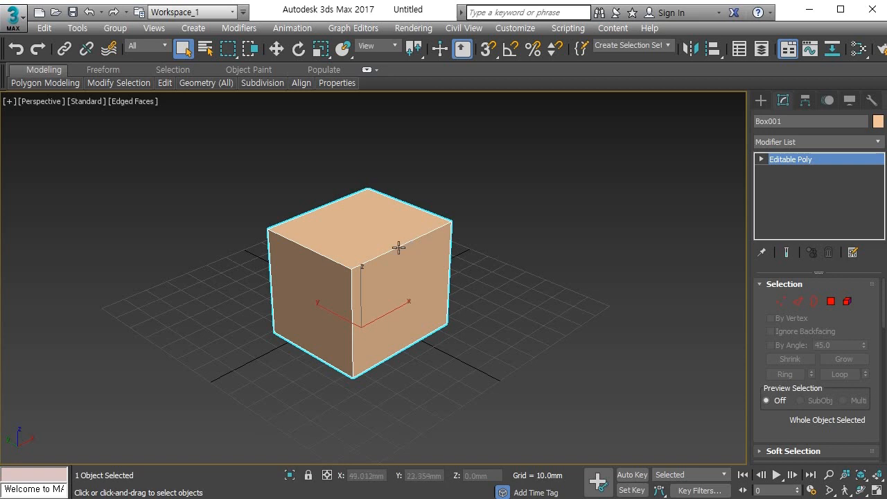
Step: Enable NURMS smoothing on the box and set its iterations to 3
key("ctrl+BackSpace")
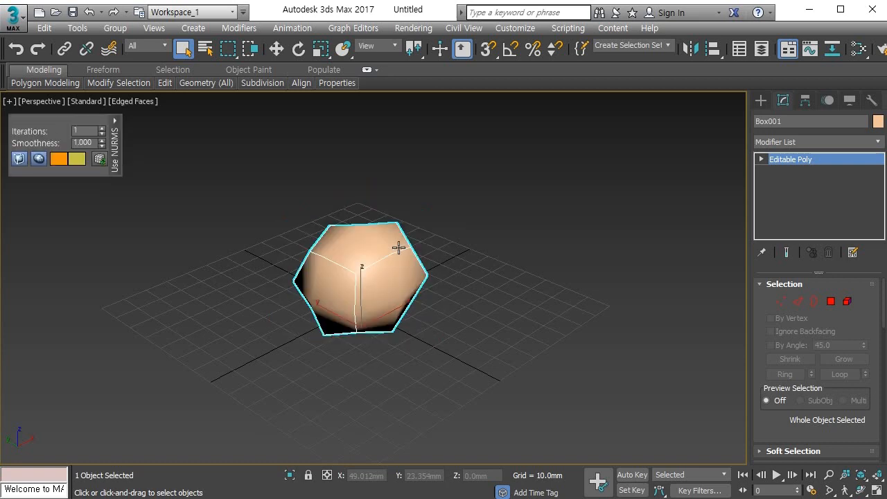
left_click(102, 129)
double_click(102, 129)
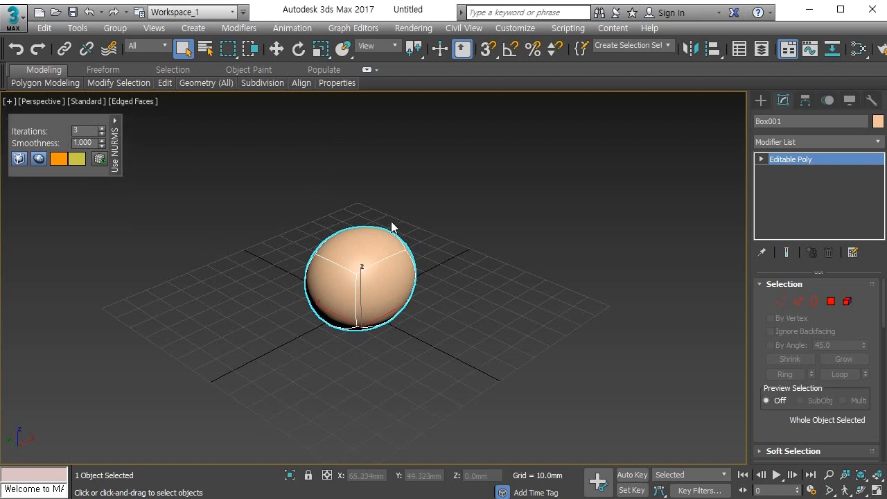
Step: Toggle NURMS smoothing off and back on to compare the original box with its smoothed form
key("ctrl+BackSpace")
key("ctrl+BackSpace")
key("ctrl+BackSpace")
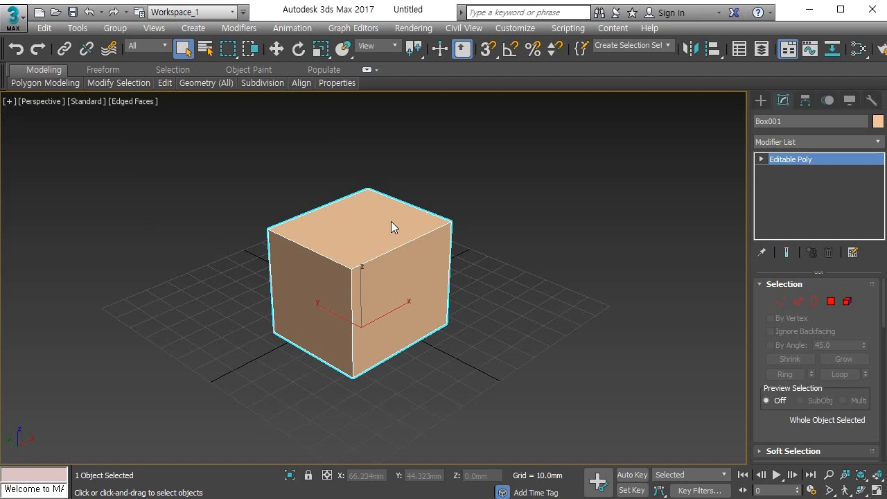
middle_click_drag(131, 275, 115, 277)
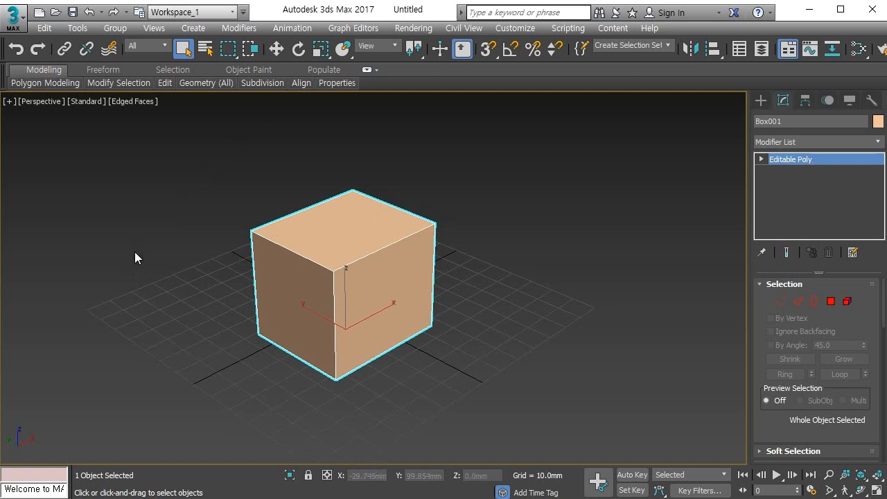
key("ctrl+BackSpace")
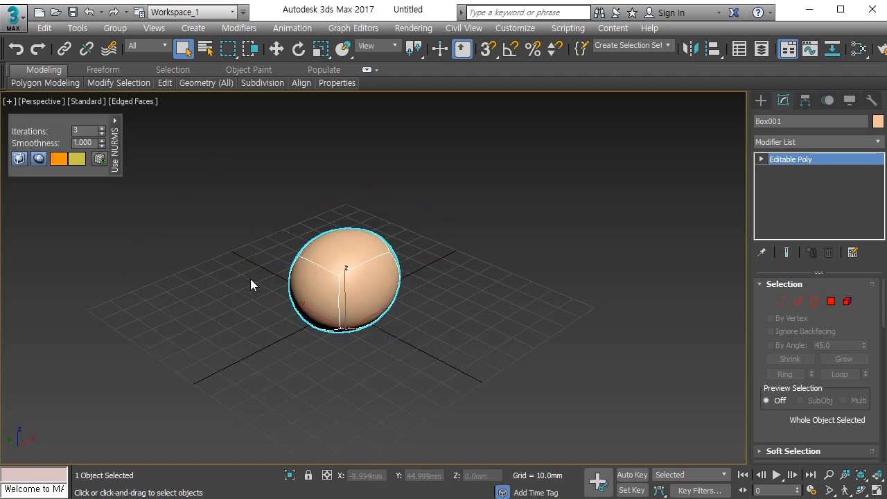
Step: Turn off Isoline Display for the smoothed box and select its top and side faces one at a time at polygon level
left_click(38, 159)
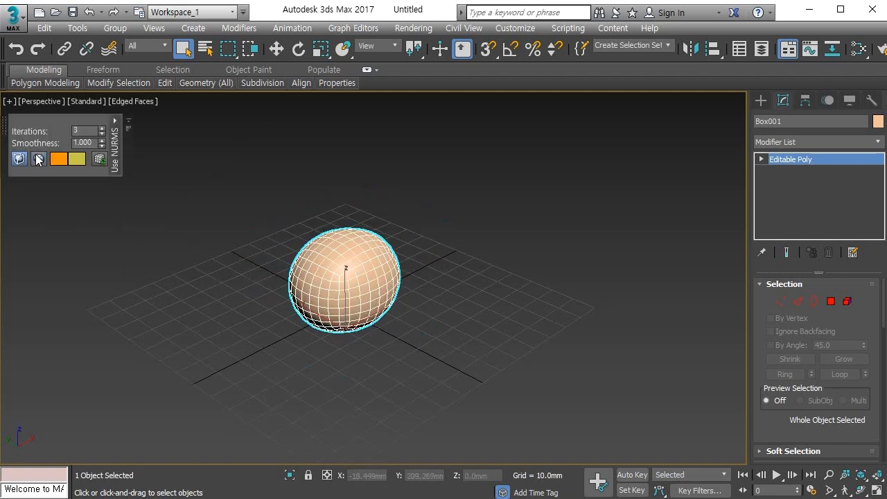
key("4")
left_click(361, 259)
left_click(345, 284)
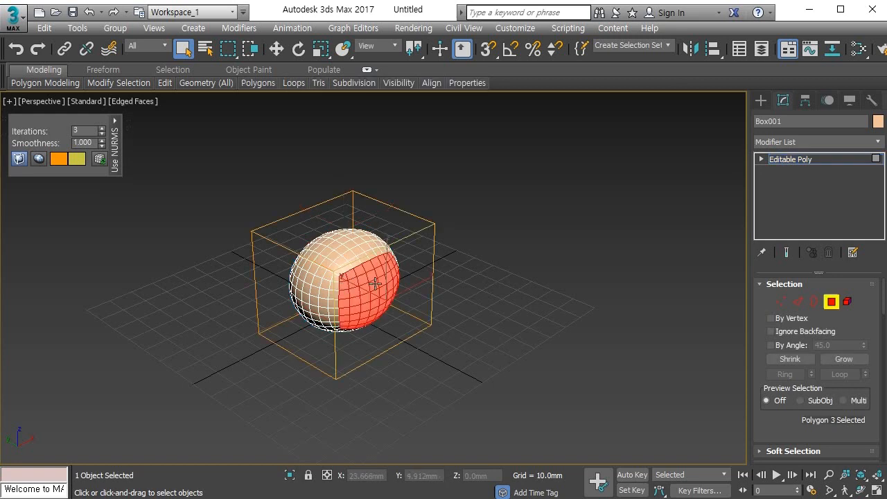
left_click(299, 294)
left_click(321, 240)
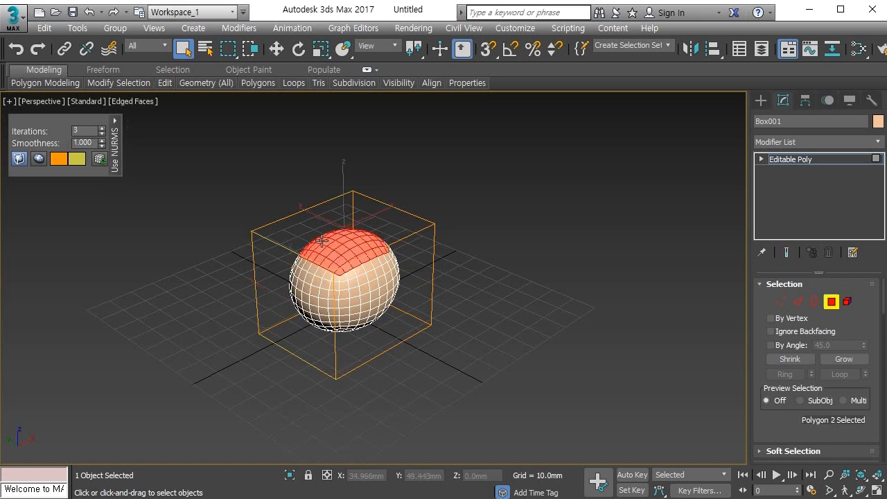
left_click(302, 291)
left_click(373, 287)
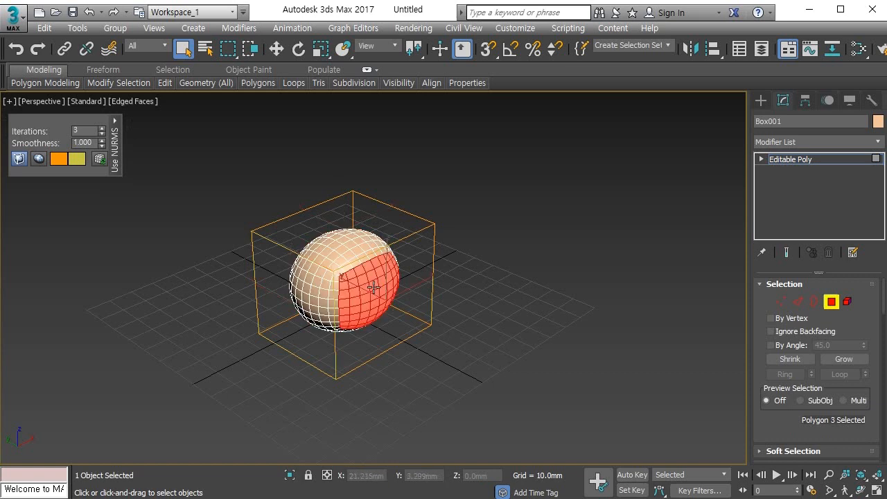
left_click(349, 251)
left_click(312, 300)
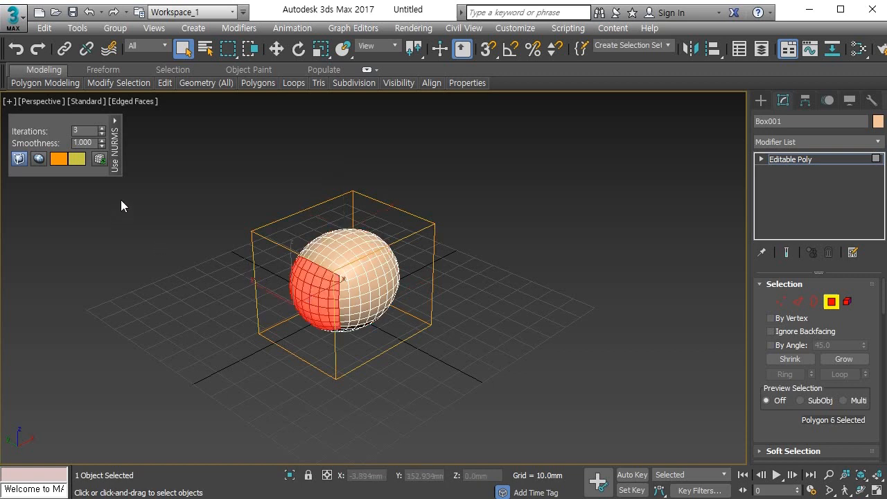
Step: Turn on Isoline Display and select the smoothed box's top face, followed by a side face
left_click(39, 158)
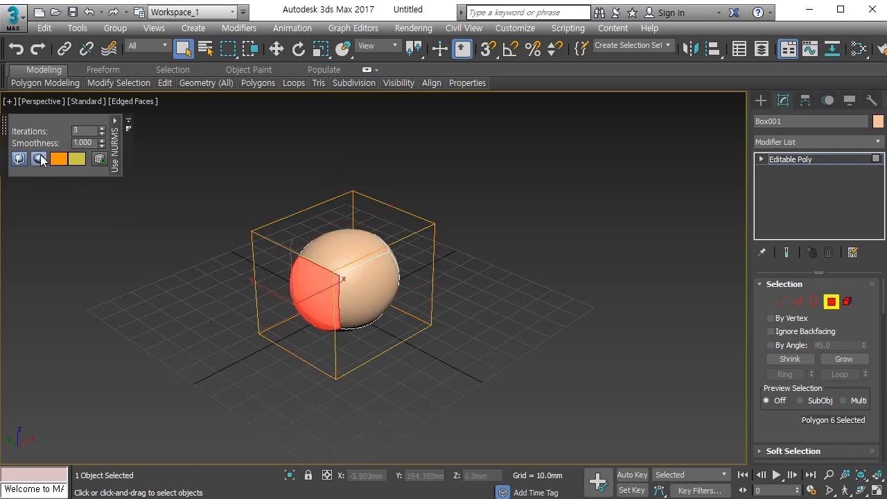
left_click(338, 240)
left_click(354, 291)
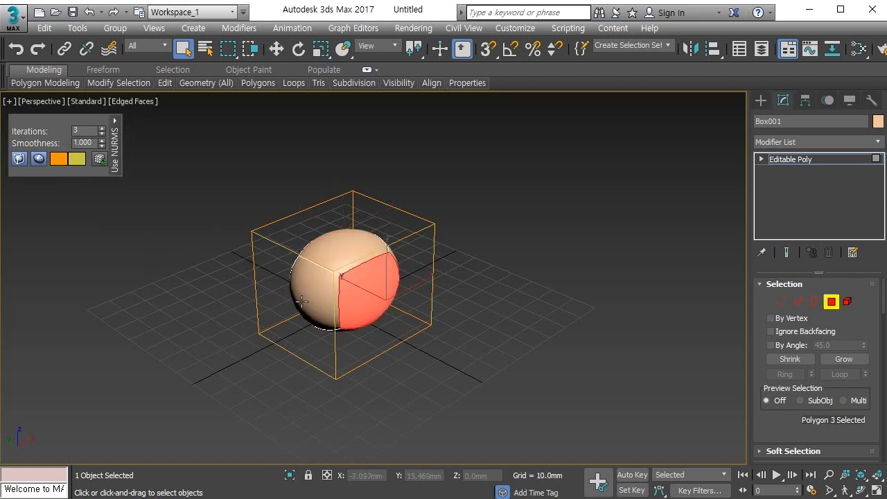
Step: Turn Isoline Display off again, select the top and side faces in turn, and leave polygon level
left_click(27, 158)
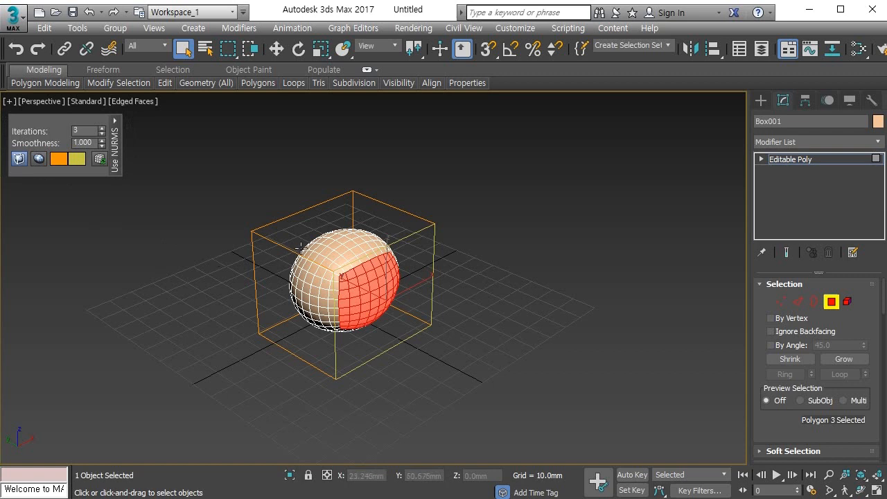
left_click(340, 234)
left_click(302, 283)
left_click(365, 282)
left_click(334, 258)
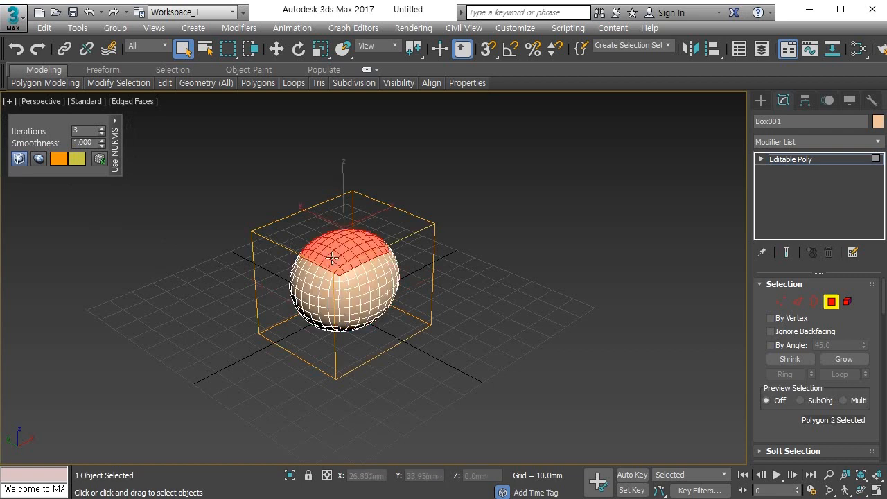
key("4")
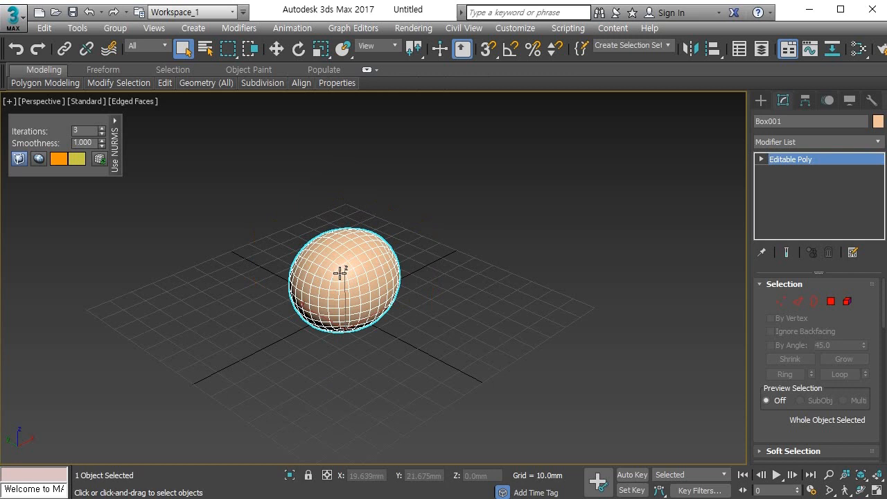
Step: Bake the NURMS subdivisions into real editable geometry and select various small polygons across the rounded surface individually
key("ctrl+q")
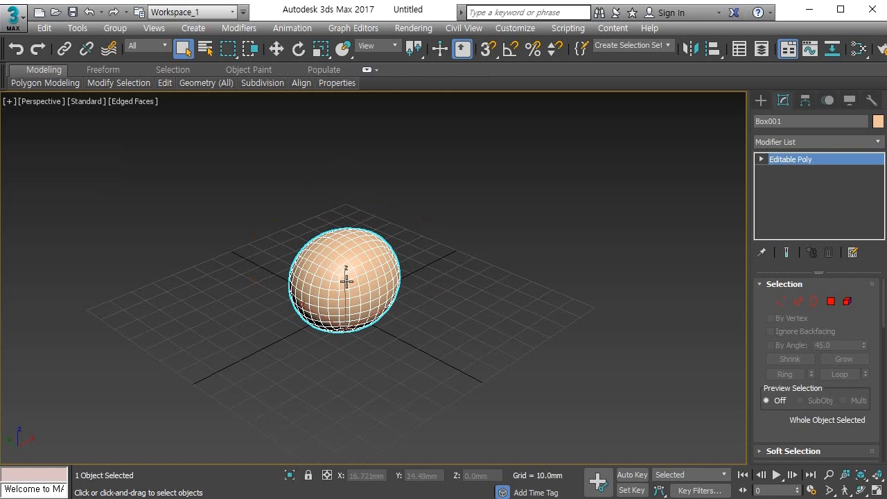
key("4")
left_click(346, 270)
left_click(339, 260)
left_click(390, 257)
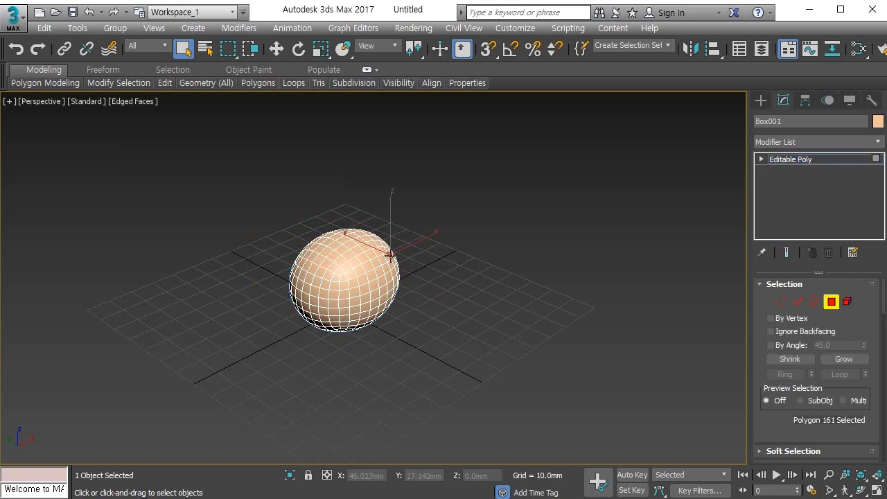
left_click(367, 260)
left_click(339, 254)
left_click(328, 275)
left_click(366, 271)
left_click(362, 303)
left_click(322, 293)
left_click(325, 264)
left_click(367, 248)
left_click(336, 281)
left_click(341, 250)
left_click(362, 277)
left_click(322, 284)
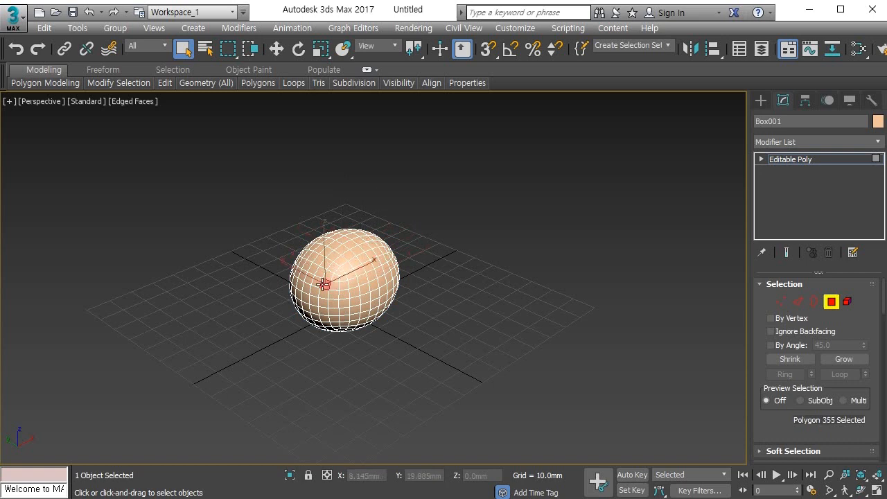
left_click(334, 266)
left_click(344, 287)
left_click(340, 259)
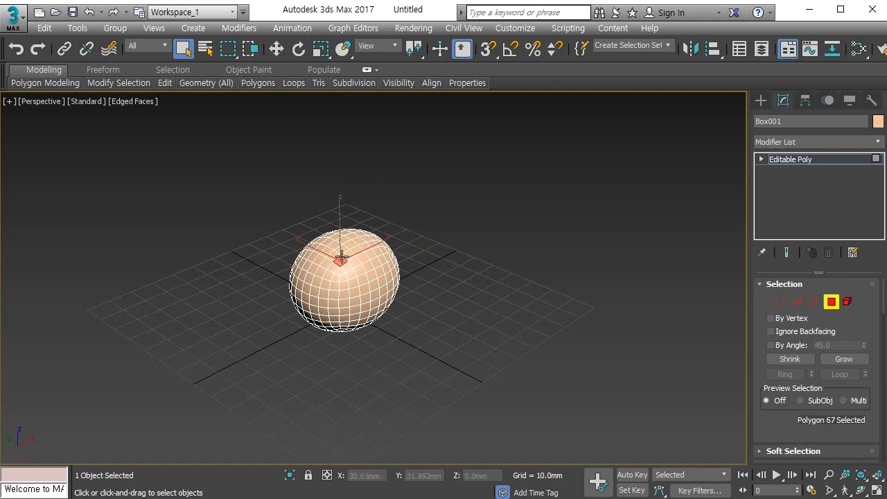
left_click(361, 244)
left_click(379, 271)
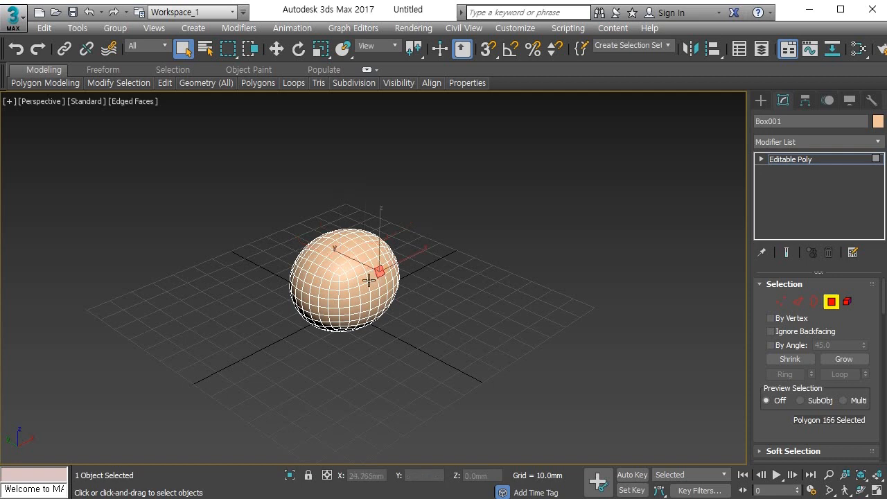
left_click(332, 293)
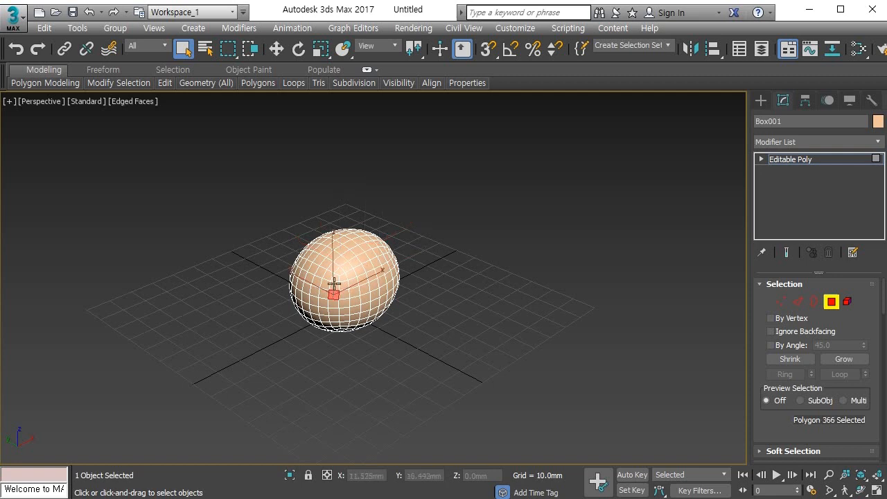
left_click(344, 271)
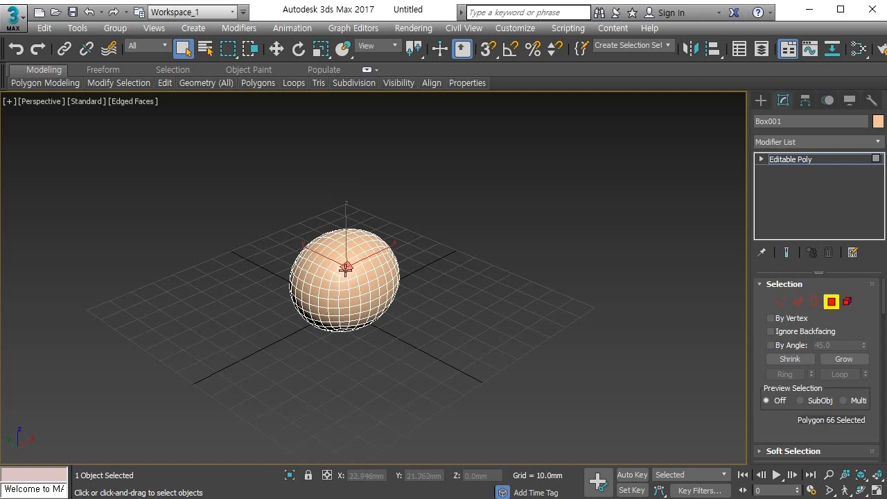
Step: Replace the rounded mesh with a new Editable Poly box about 52 mm long and 56 mm wide
key("Delete")
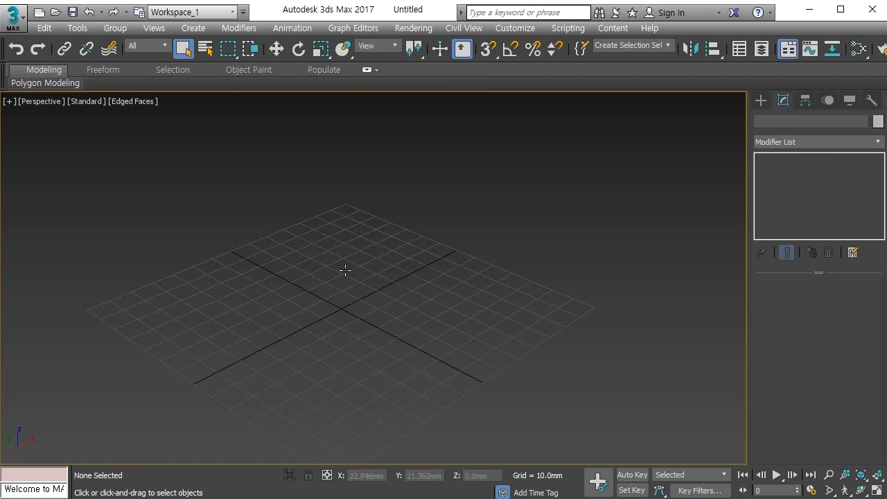
left_click(760, 101)
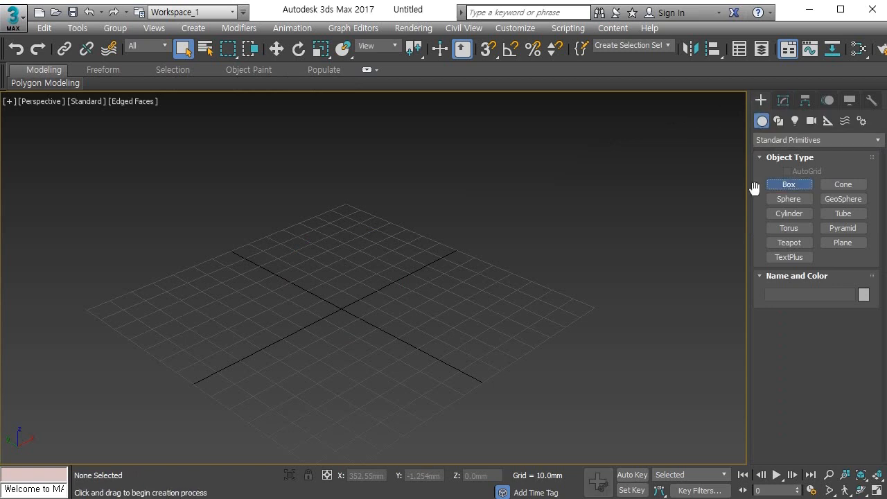
left_click(788, 185)
left_click_drag(349, 265, 340, 372)
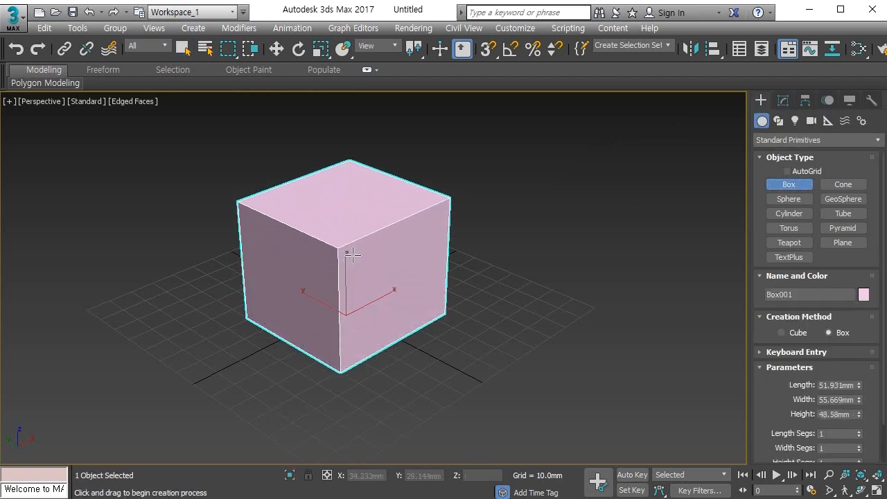
left_click(356, 234)
key("alt+e")
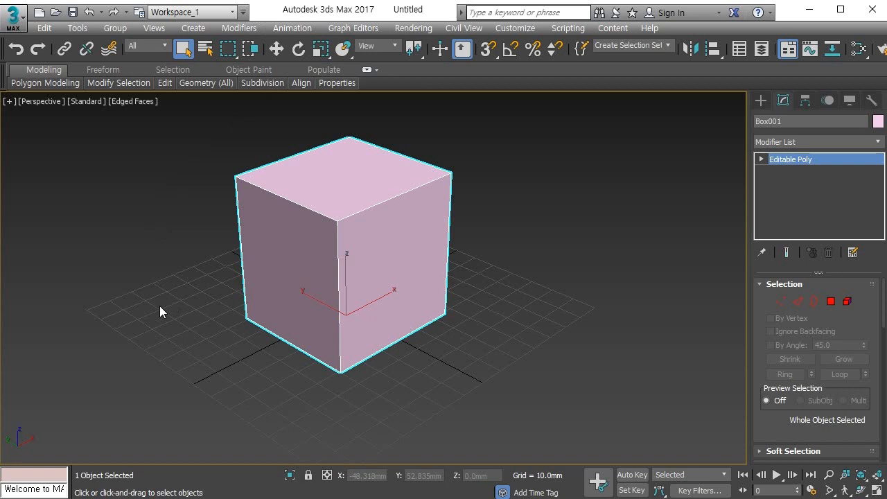
Step: Try Swift Loop on the box by inserting a horizontal and a vertical edge loop, then undo them
key("alt+1")
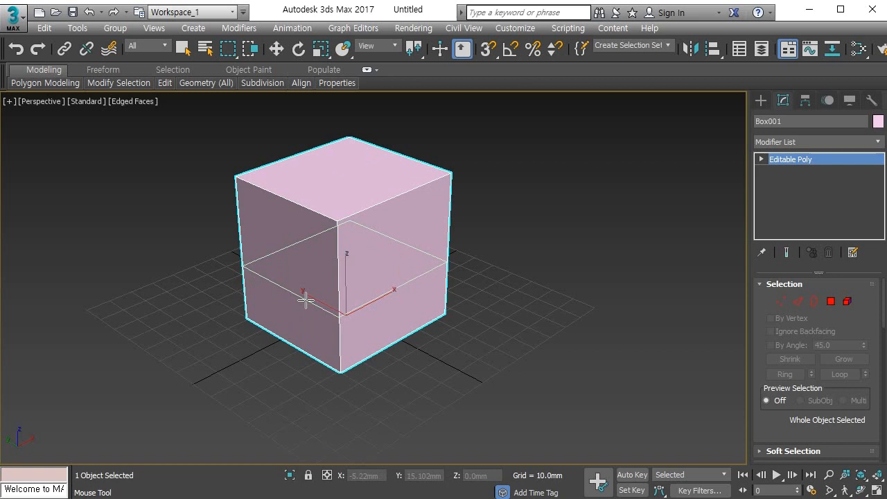
left_click(333, 260)
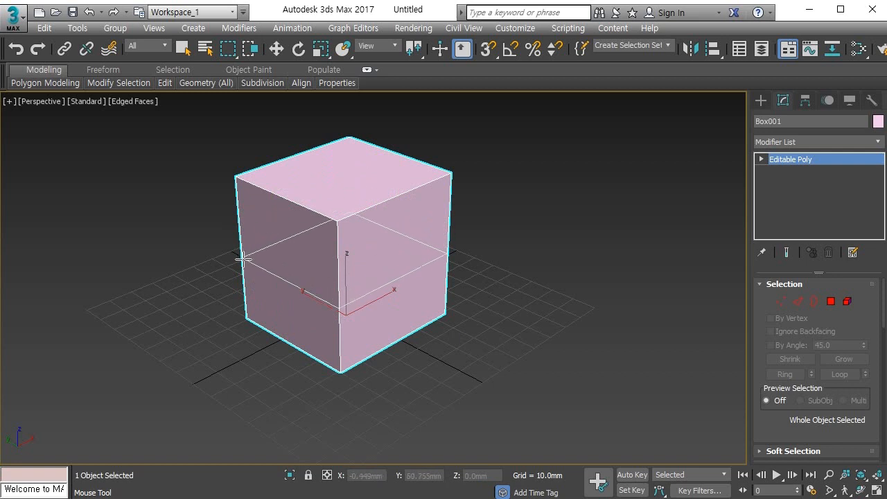
left_click(304, 212)
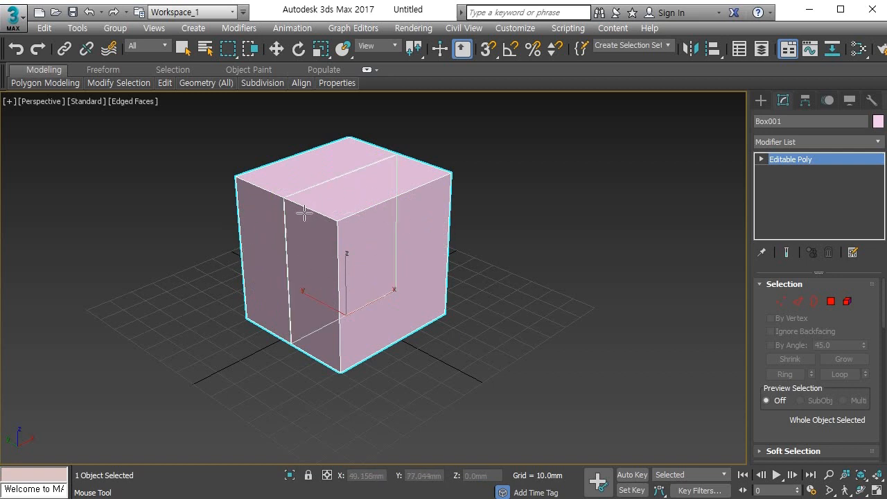
key("ctrl+z")
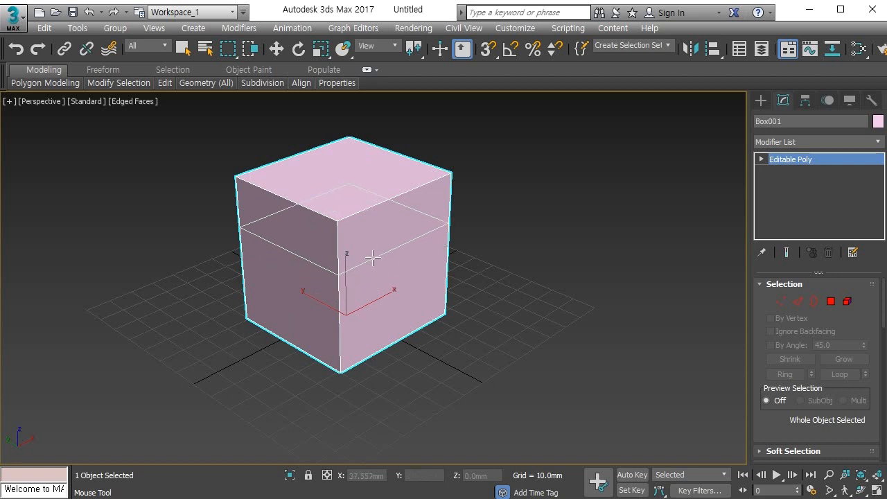
Step: Try further Swift Loop cuts near the box's top edge, across its top face and around its middle, undoing them
left_click(337, 240)
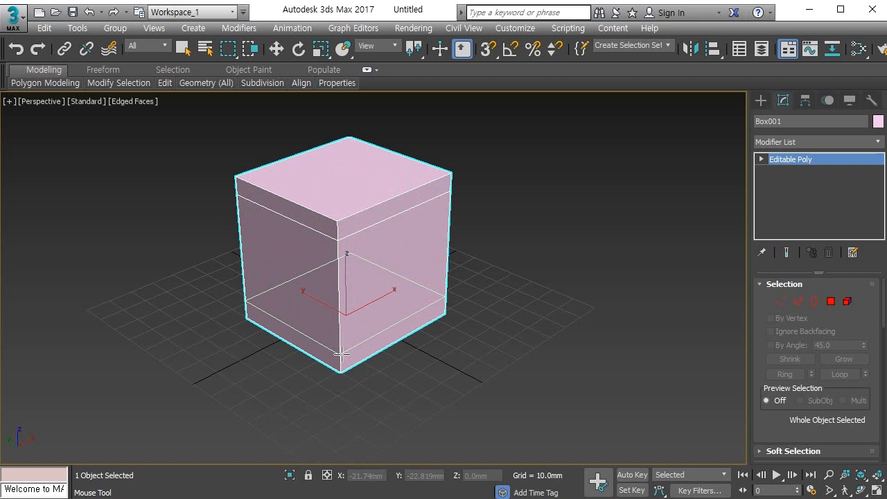
left_click(376, 193)
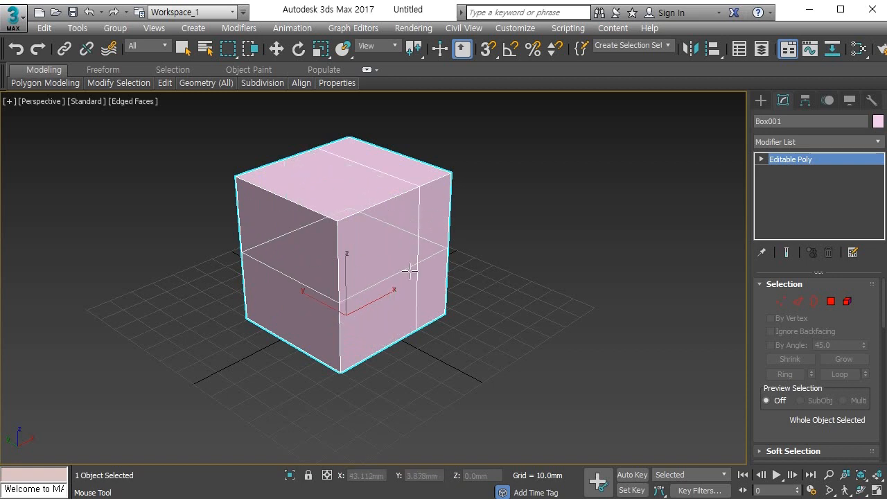
key("ctrl+z")
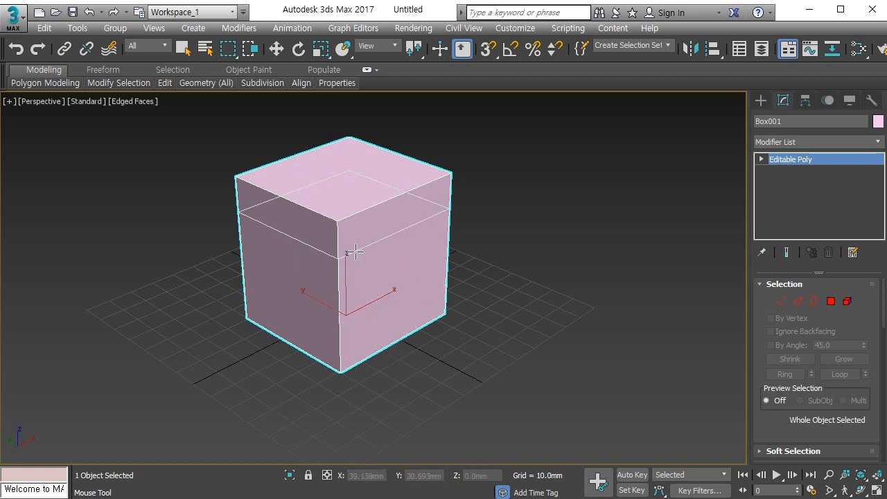
left_click(340, 300)
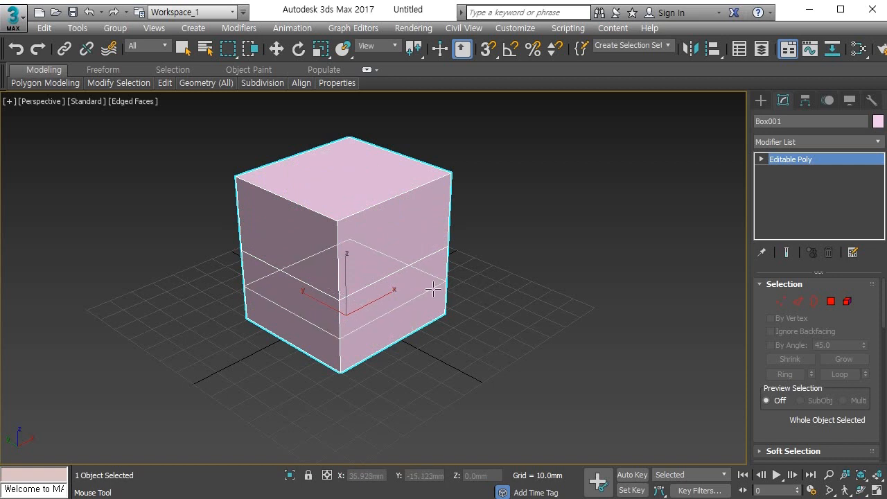
key("ctrl+z")
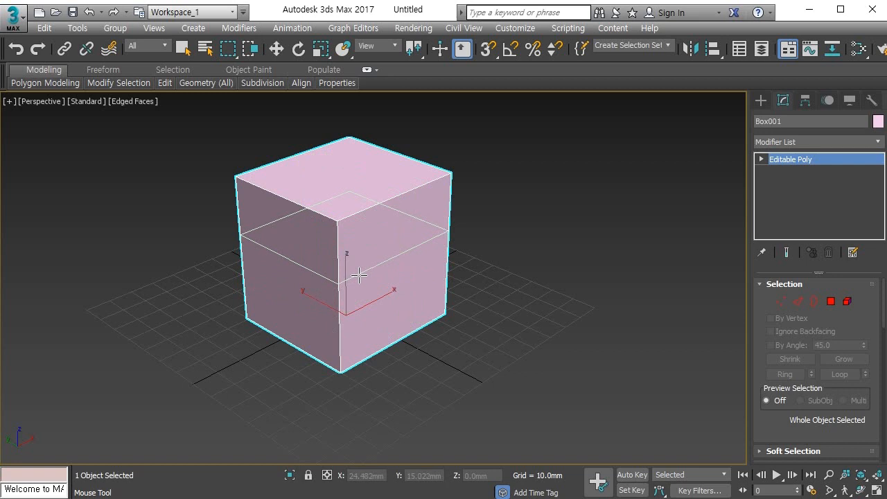
left_click(359, 279)
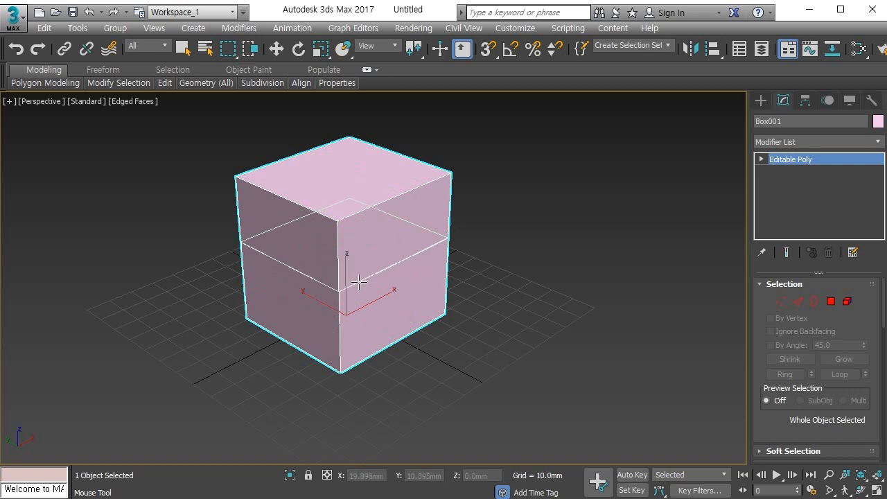
left_click_drag(359, 280, 374, 354)
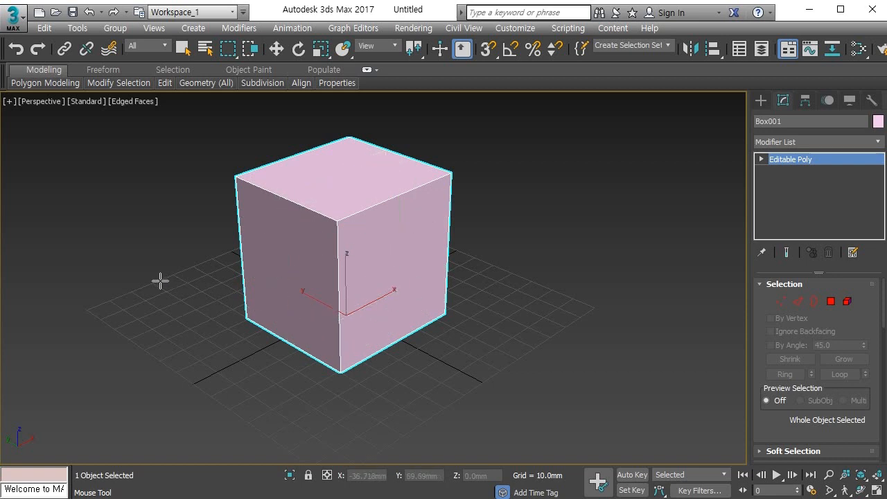
Step: Exit Swift Loop, deselect the box and reselect it with the Select tool active
key("w")
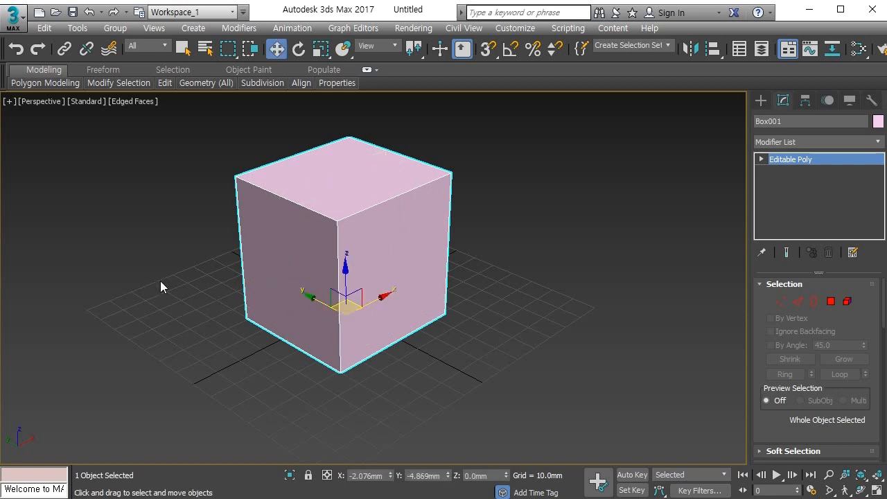
left_click(160, 281)
left_click(307, 275)
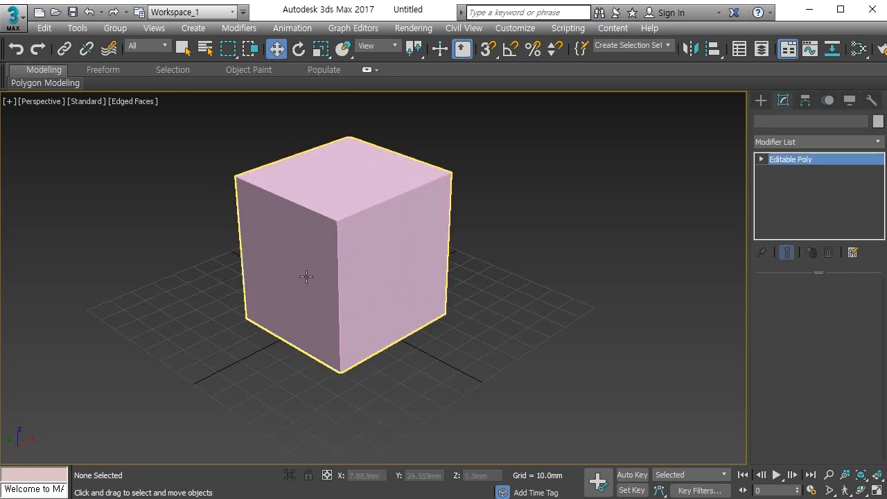
key("q")
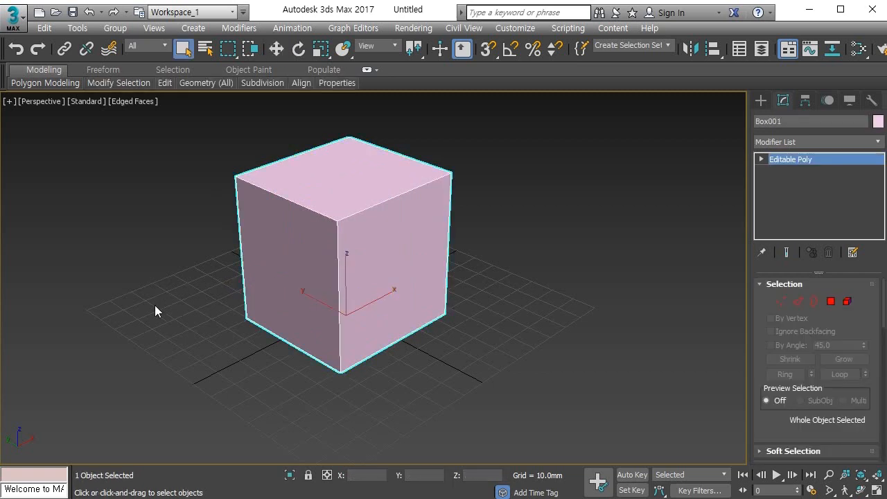
Step: At polygon level, extrude the box's top face upward in three short successive stages
middle_click_drag(291, 192, 298, 254)
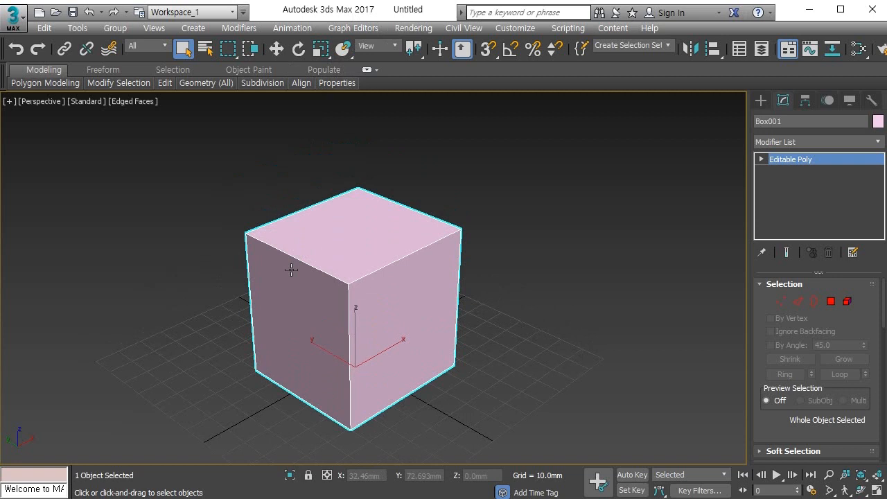
key("4")
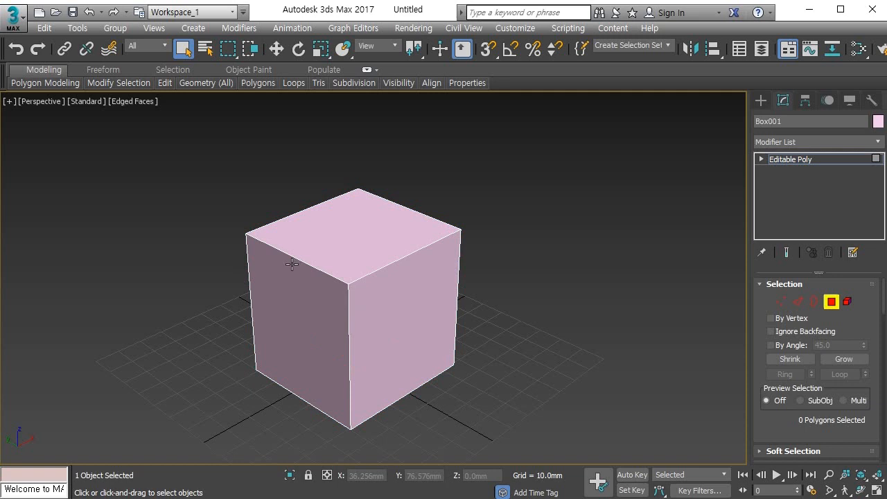
left_click(355, 242)
left_click_drag(355, 242, 357, 196, "shift")
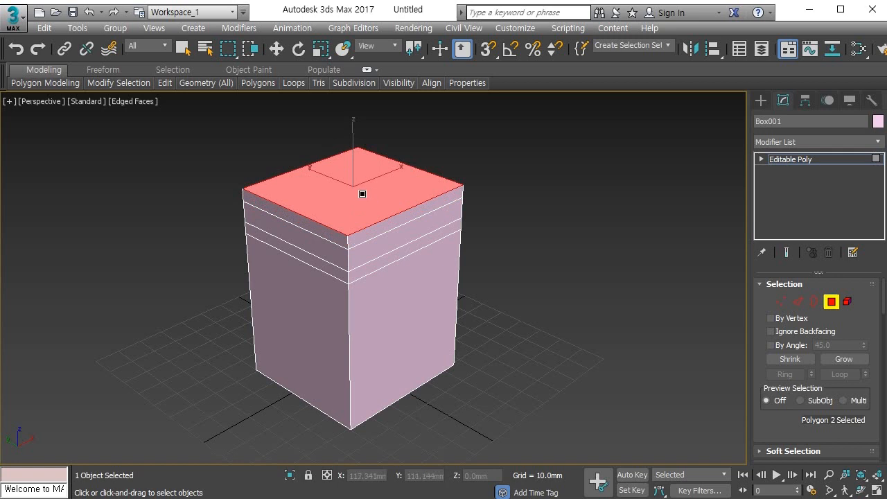
Step: Inset the top face and the large lower polygons on the two visible sides of the box
left_click_drag(362, 194, 365, 172)
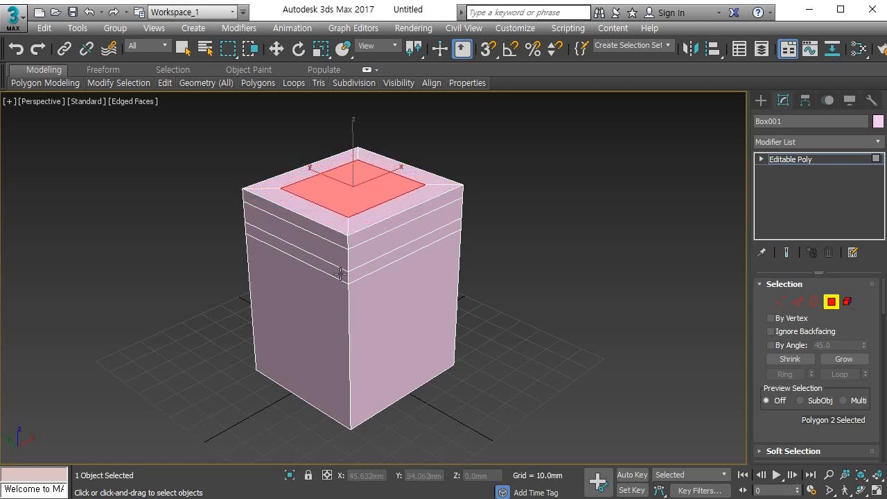
left_click_drag(287, 355, 297, 309)
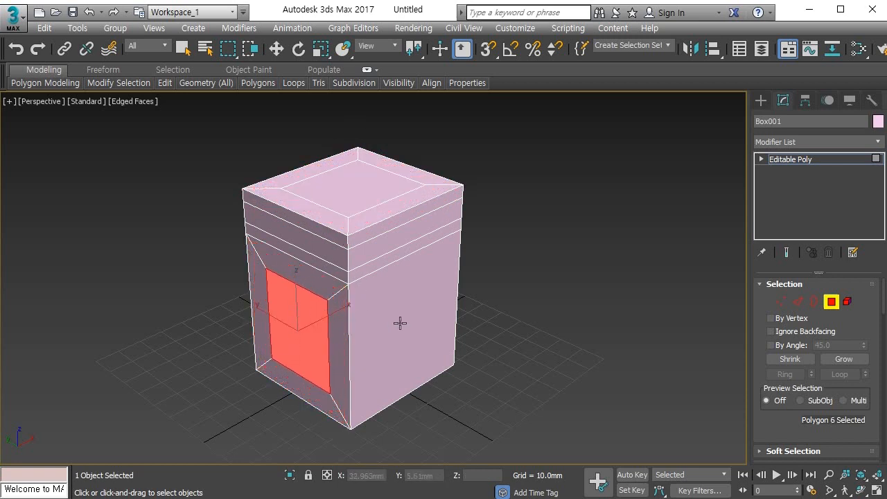
left_click(403, 326)
left_click_drag(402, 327, 406, 285)
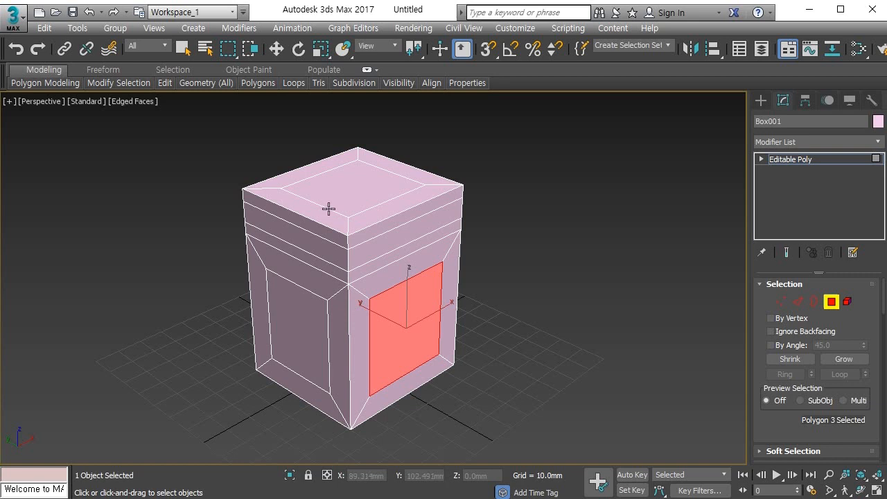
Step: Leave polygon level and delete the whole extruded box
left_click(831, 302)
key("w")
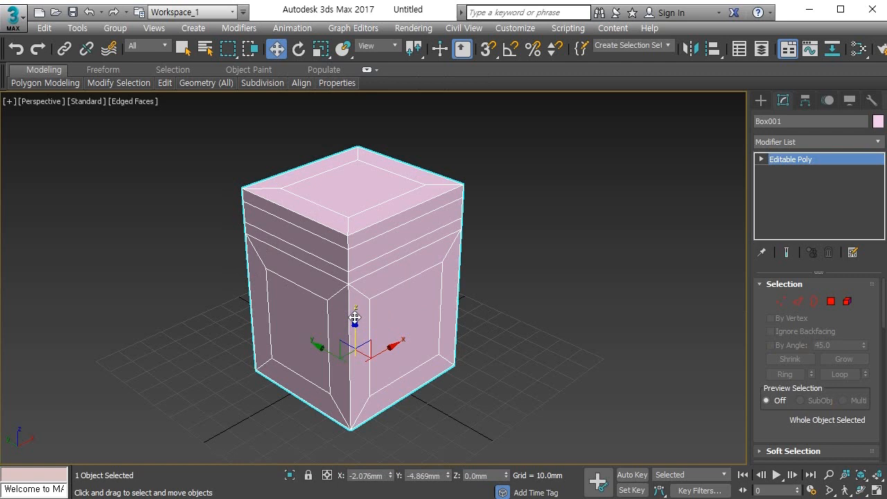
key("Delete")
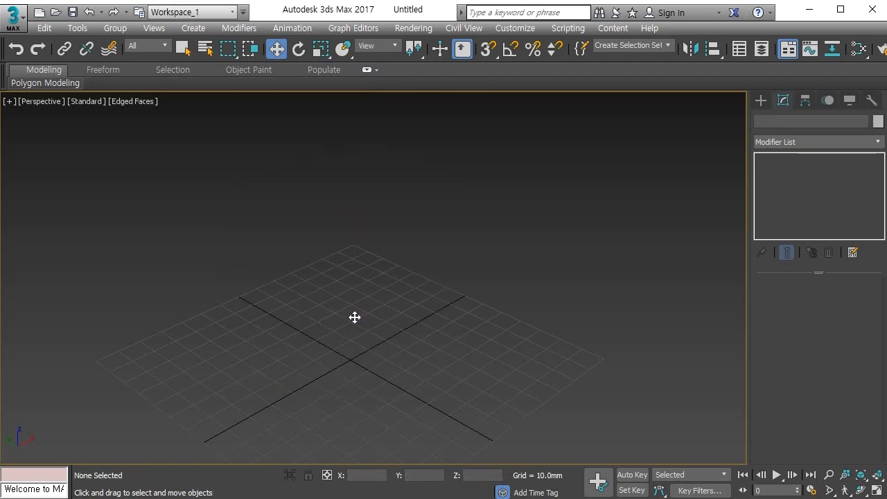
Step: Create a tall box near the front of the grid and a sphere of about 20 mm radius beside it
left_click(764, 101)
left_click(789, 184)
left_click_drag(269, 382, 258, 435)
left_click(256, 336)
left_click(797, 199)
left_click_drag(392, 344, 384, 315)
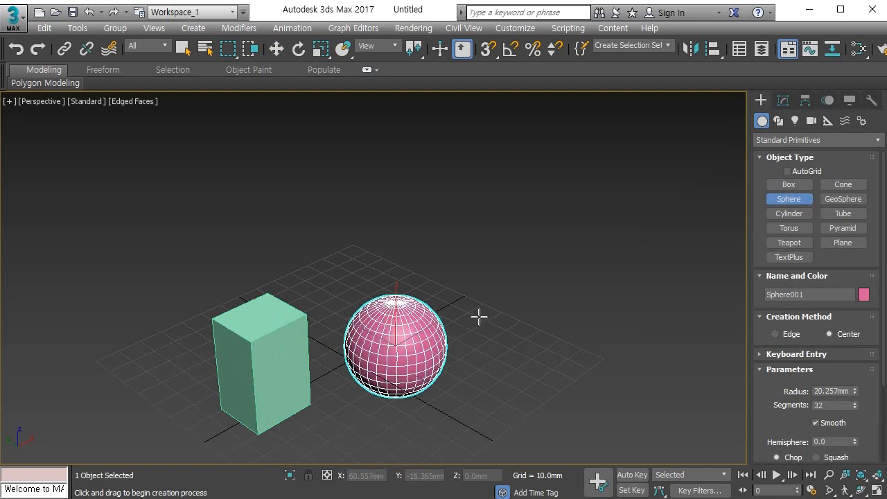
Step: Select the green box with the Move tool active and isolate it in the viewport
key("w")
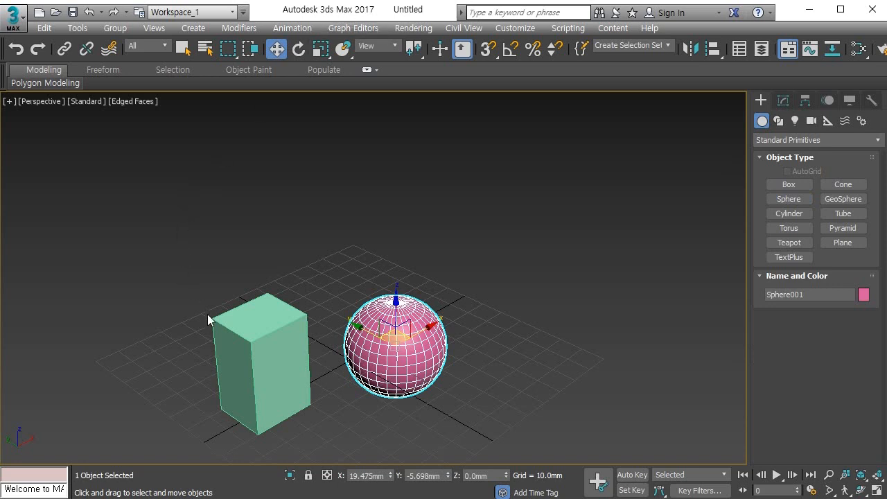
right_click(241, 355)
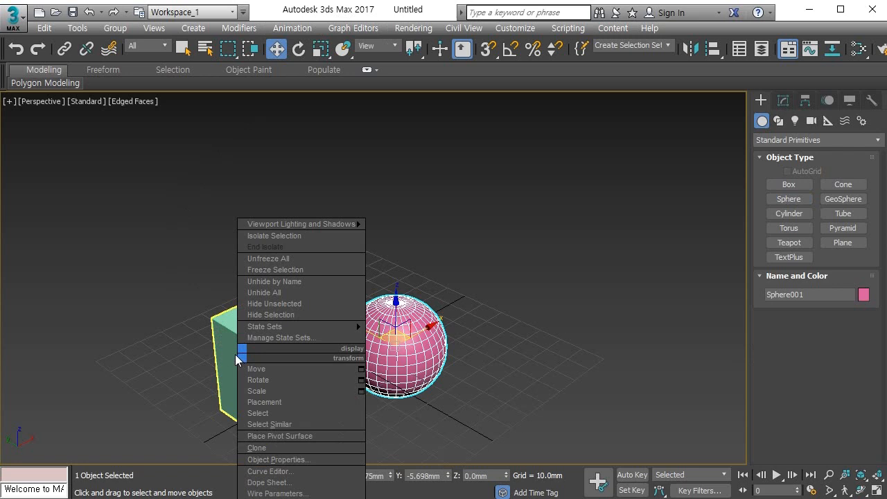
left_click(229, 347)
left_click(270, 336)
right_click(271, 341)
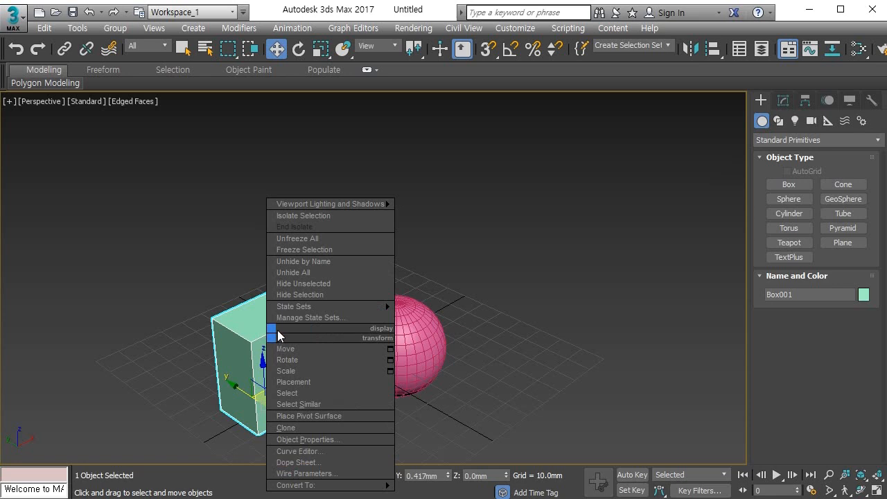
left_click(324, 218)
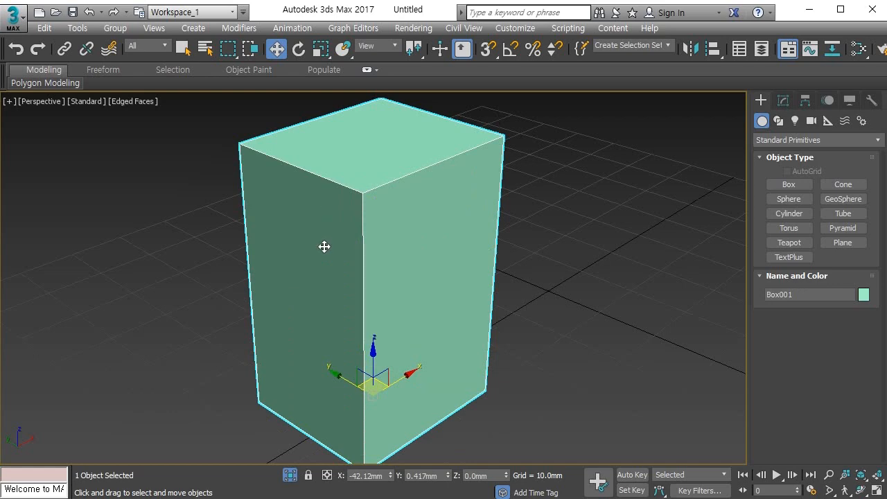
Step: Inspect the isolated box and end isolation to bring back the sphere
scroll(324, 248, "down", 6)
middle_click_drag(347, 292, 374, 298)
middle_click_drag(312, 306, 316, 296)
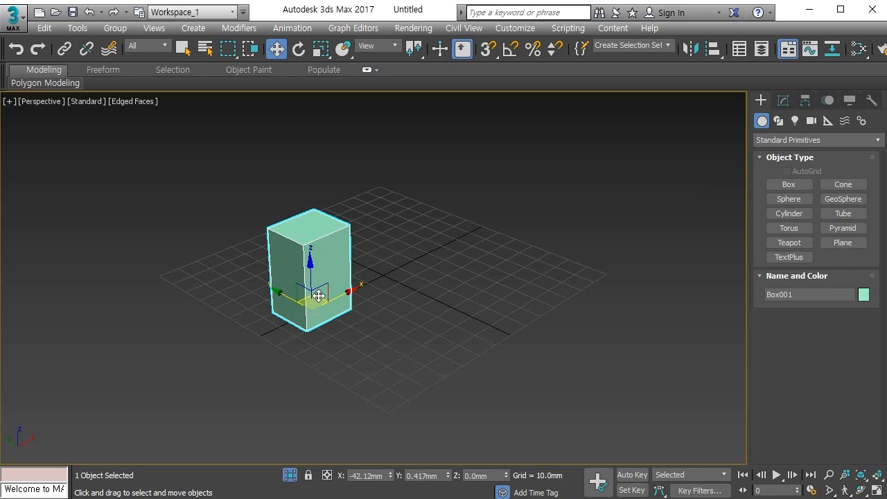
middle_click_drag(318, 296, 330, 296)
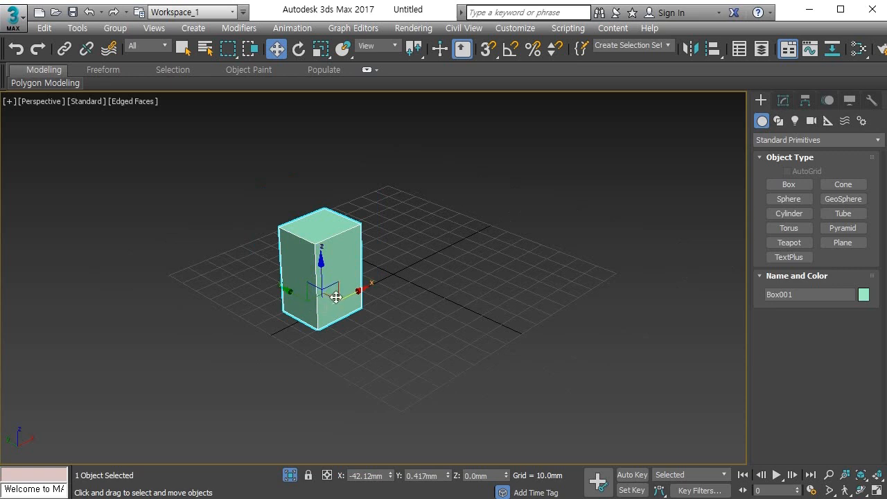
right_click(343, 253)
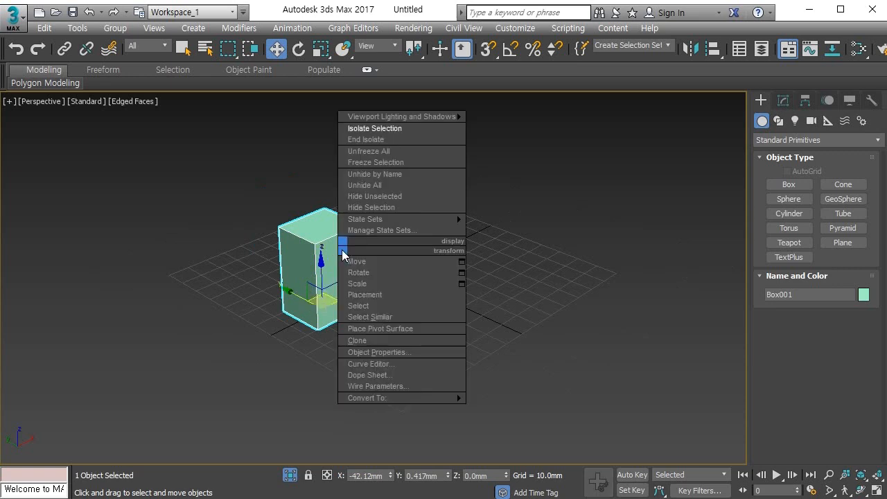
left_click(379, 139)
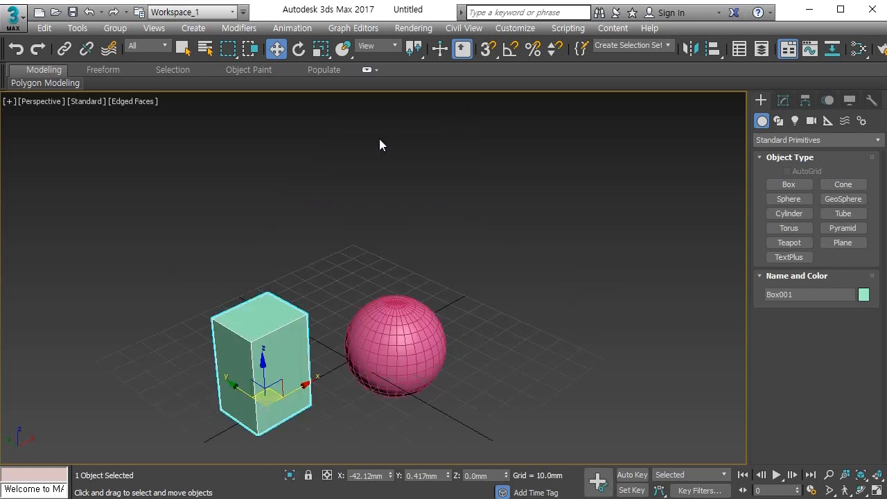
Step: Select the pink sphere and isolate it in the viewport
middle_click_drag(299, 288, 322, 246)
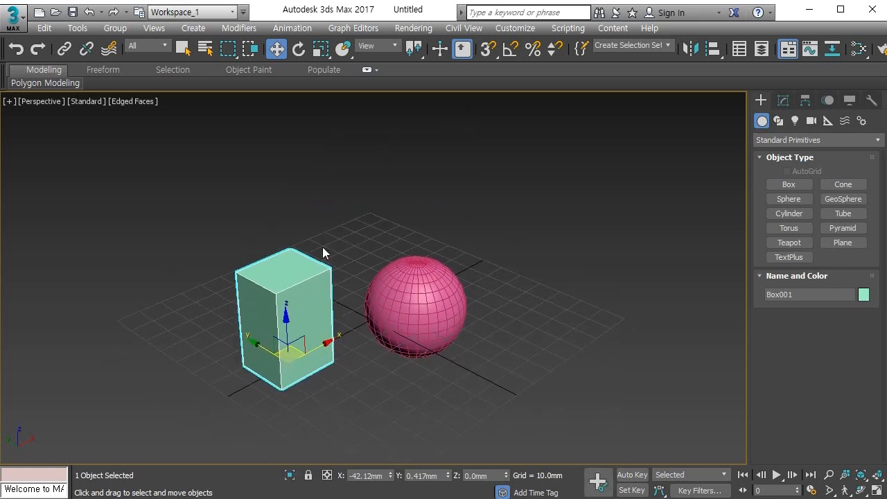
left_click(419, 284)
right_click(420, 280)
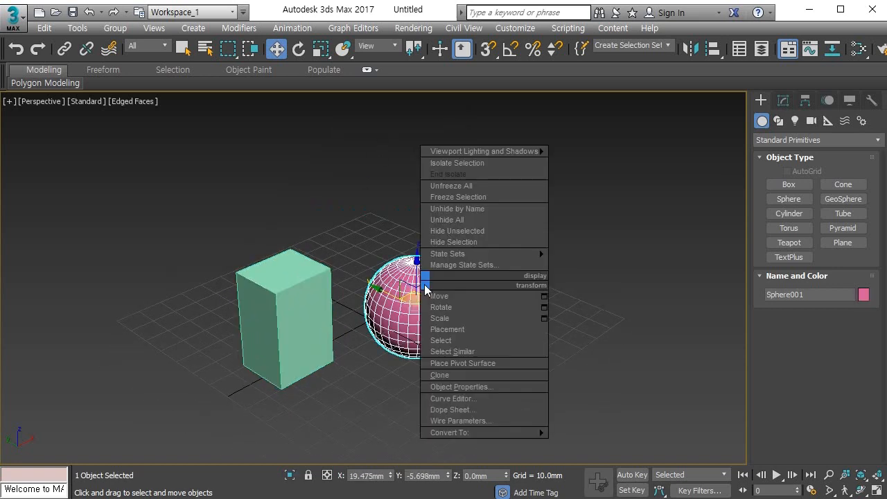
left_click(467, 170)
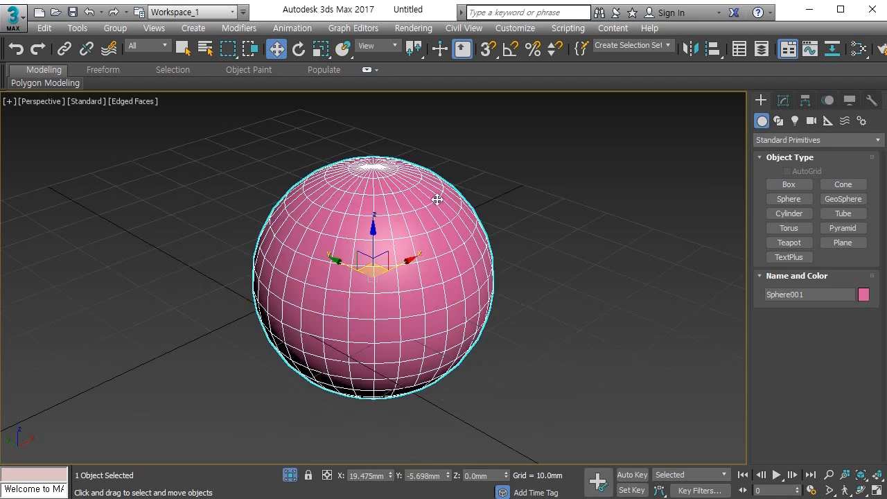
Step: Inspect the isolated sphere and end isolation to bring back the box
scroll(402, 276, "down", 2)
scroll(405, 310, "down", 2)
middle_click_drag(406, 310, 355, 297)
right_click(357, 264)
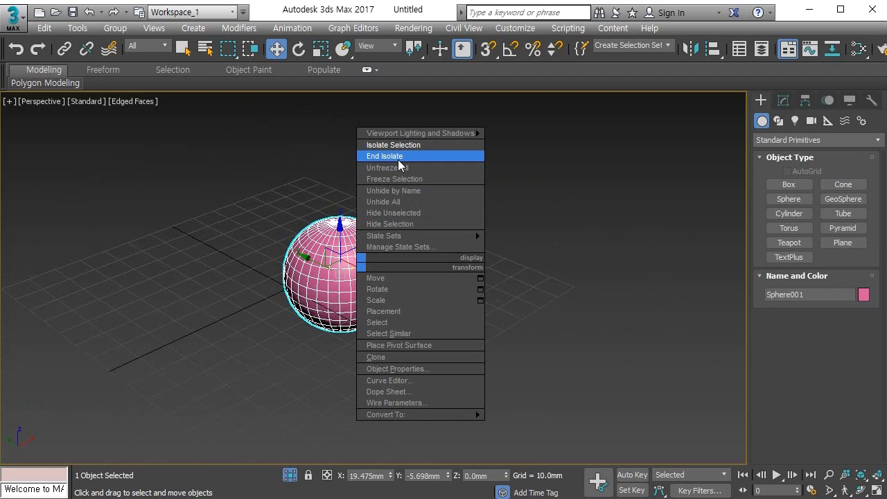
left_click(399, 156)
scroll(372, 306, "up", 3)
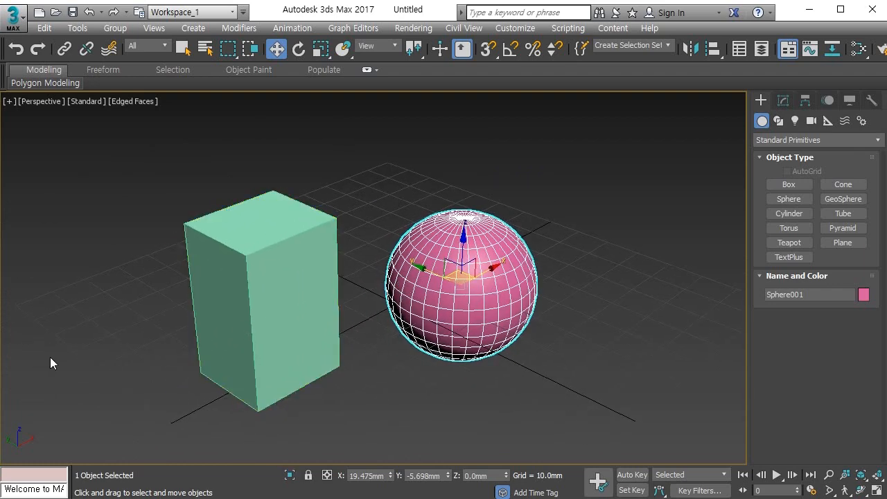
middle_click_drag(356, 333, 348, 322)
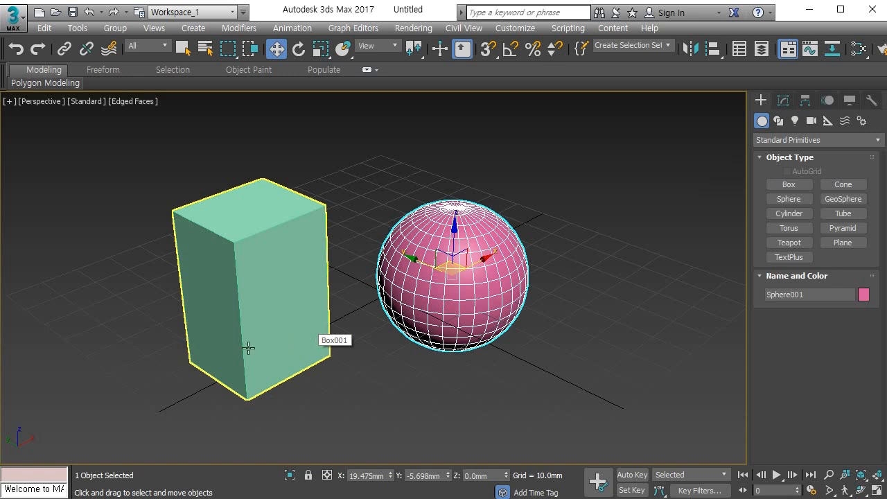
Step: Select the green box and toggle its isolation on and off twice
left_click(239, 327)
left_click(450, 277)
left_click(269, 299)
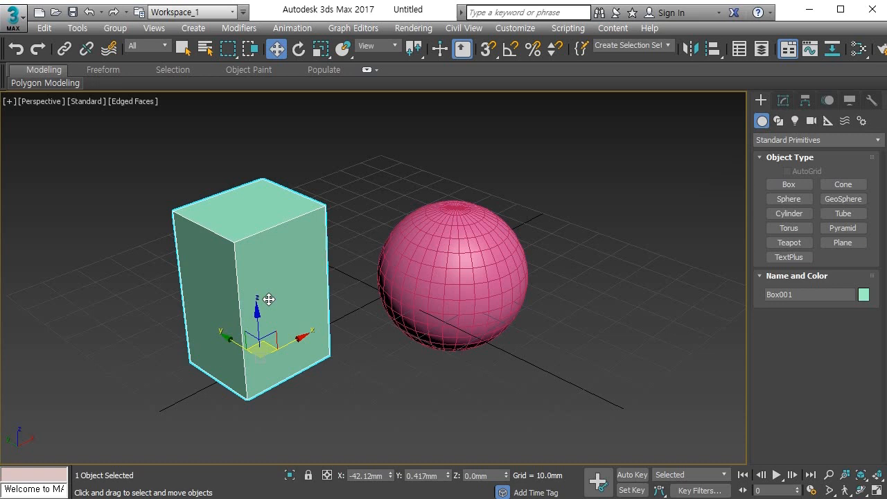
key("alt+q")
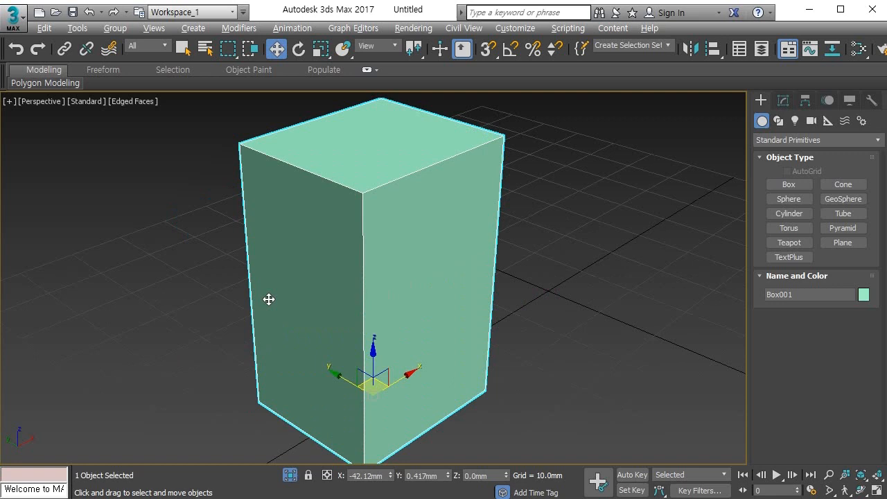
key("alt+q")
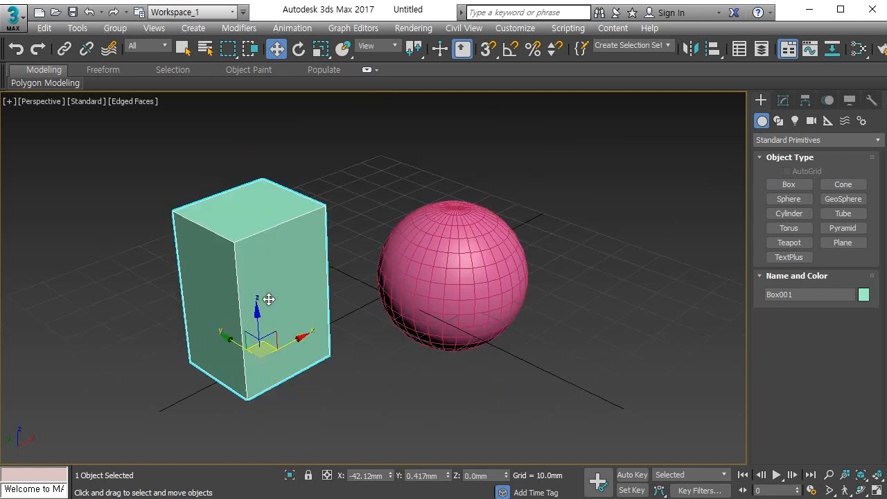
key("alt+q")
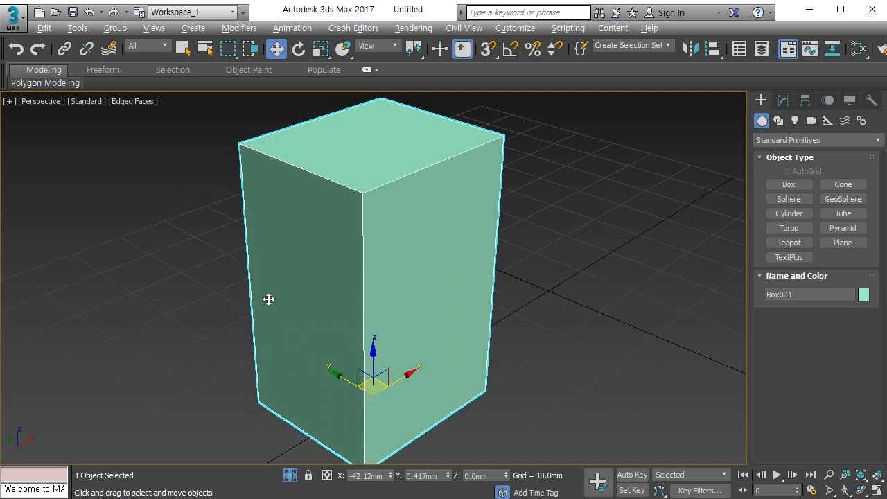
key("alt+q")
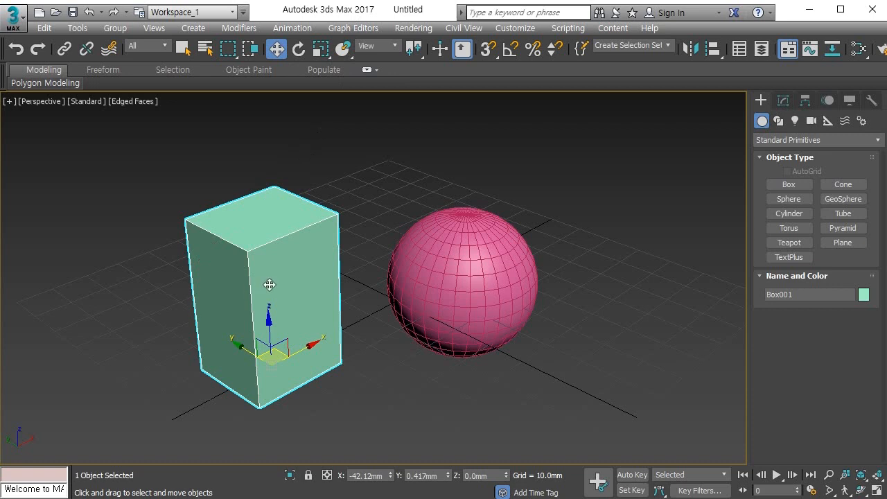
Step: Add the sphere to the selected box and delete both objects
left_click(483, 275)
key("Delete")
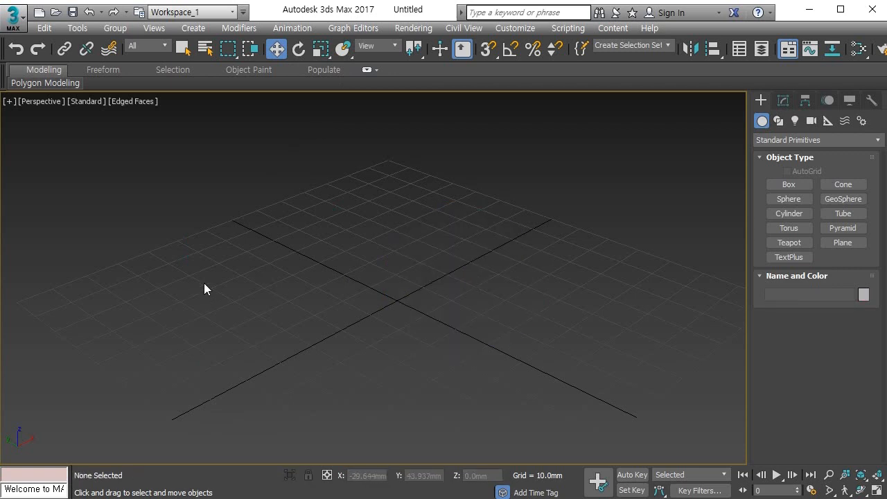
left_click(789, 184)
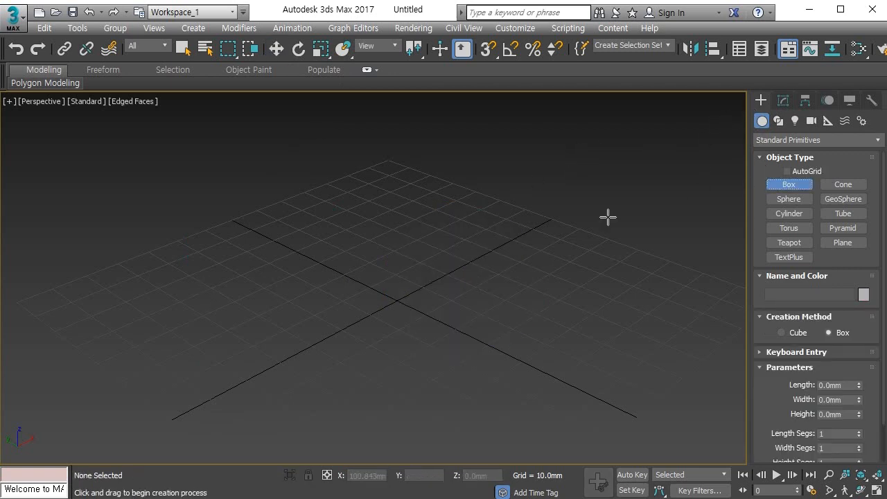
left_click_drag(400, 266, 392, 365)
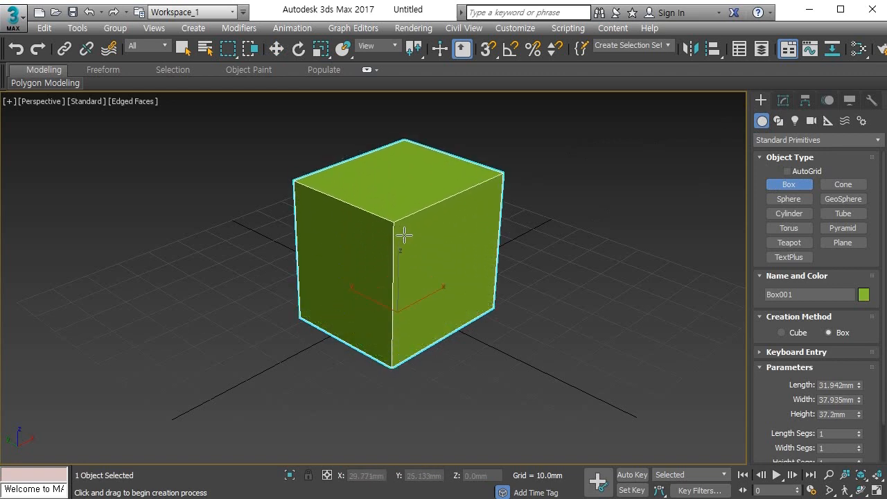
right_click(417, 239)
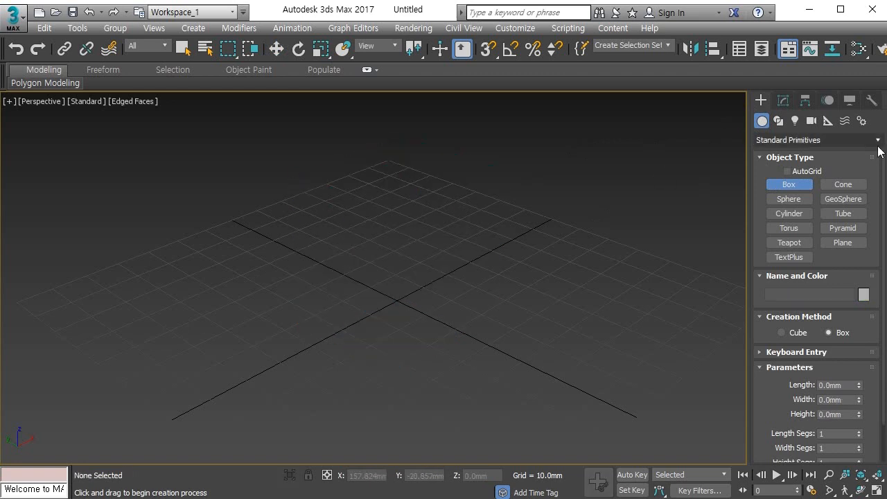
Step: Draw a rectangle spline around the grid centre with a Shell modifier of 1.0 mm outer amount, and delete it
left_click(778, 122)
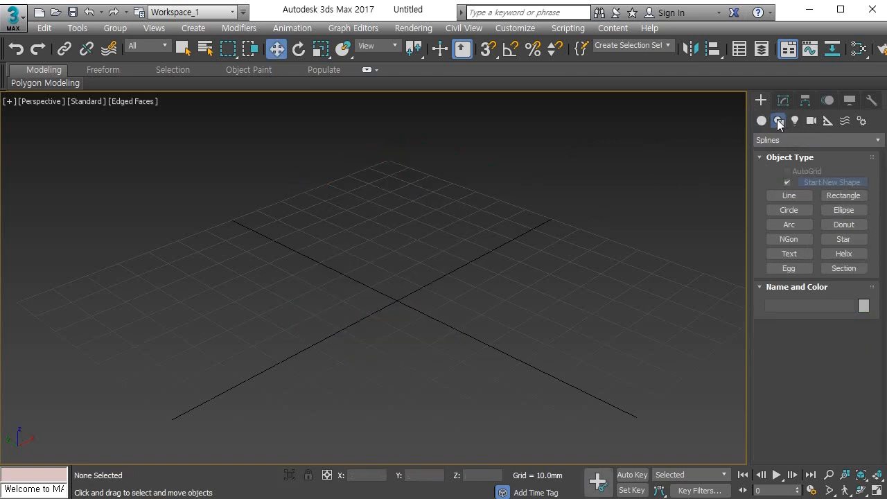
left_click(848, 198)
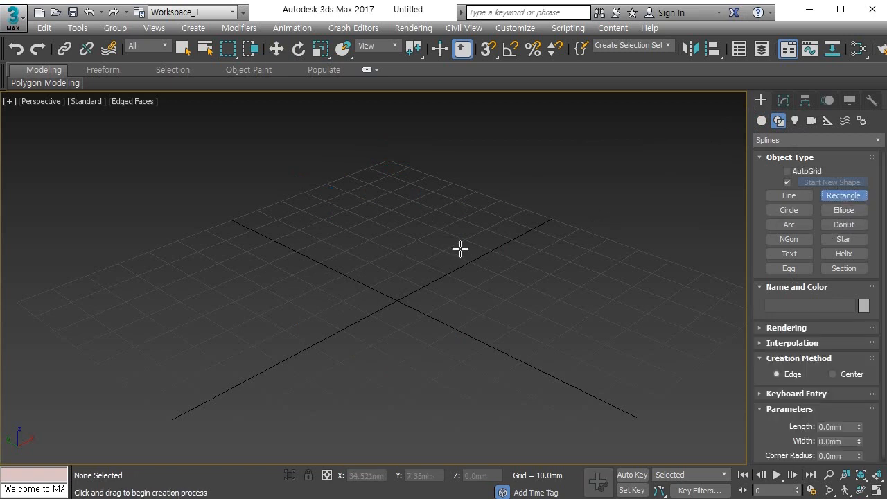
left_click_drag(405, 251, 402, 379)
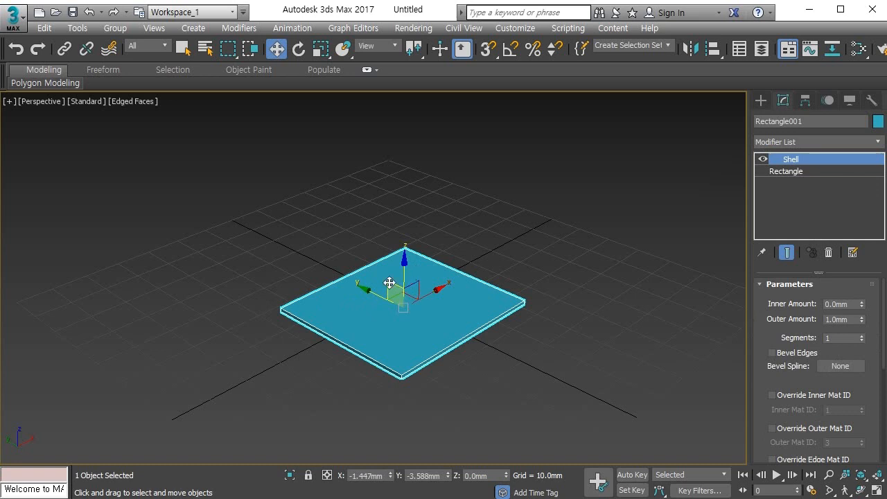
key("Delete")
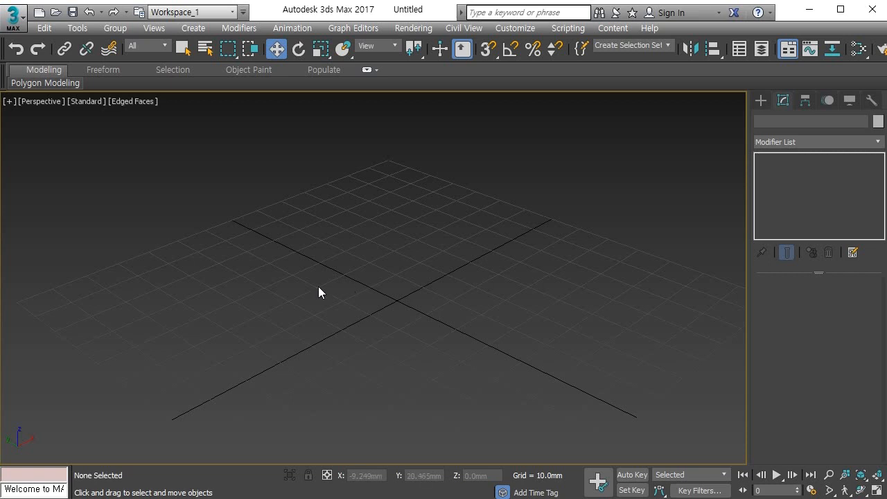
Step: Create a box about 40 mm long, 47 mm wide and 35 mm high at the grid centre
middle_click_drag(332, 303, 297, 279)
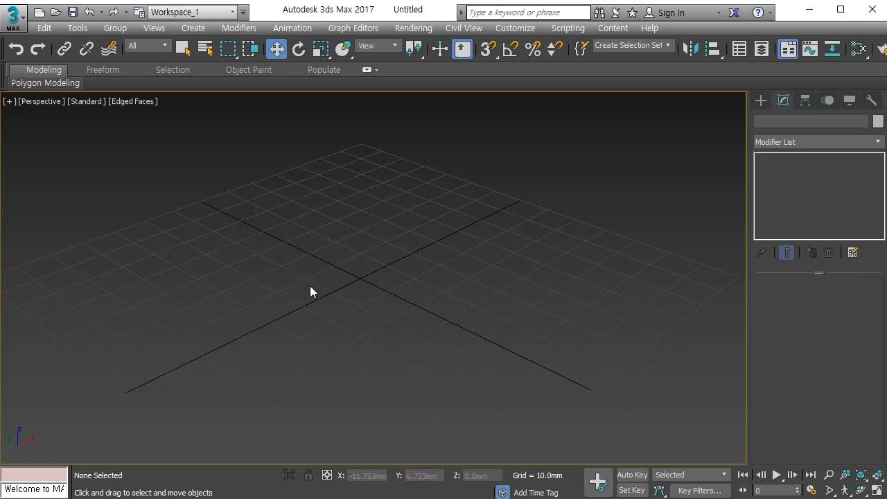
left_click(760, 101)
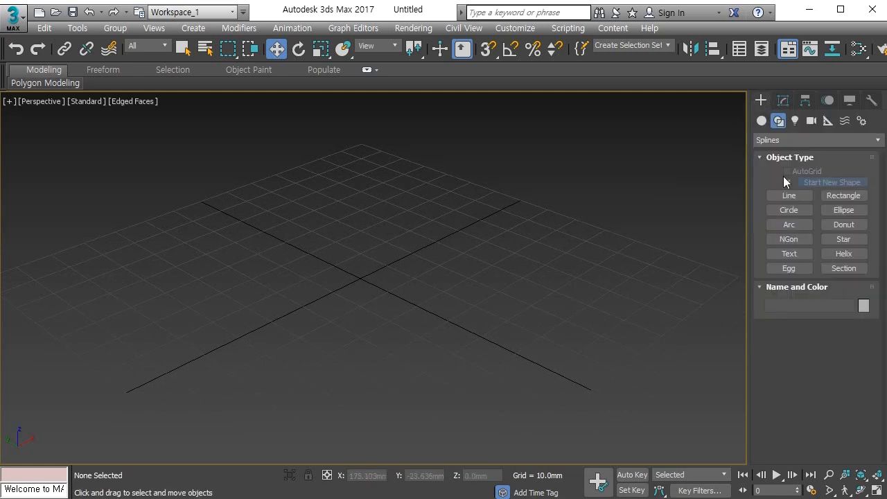
left_click(761, 120)
left_click(788, 184)
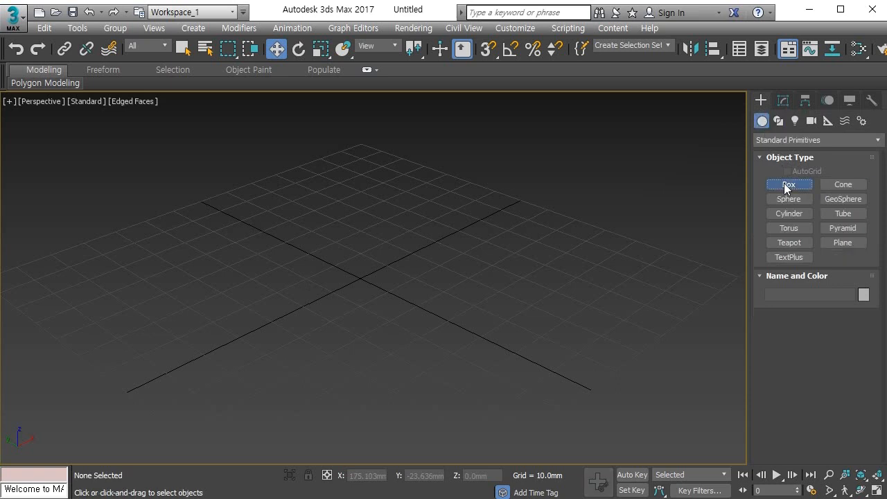
left_click_drag(378, 256, 358, 368)
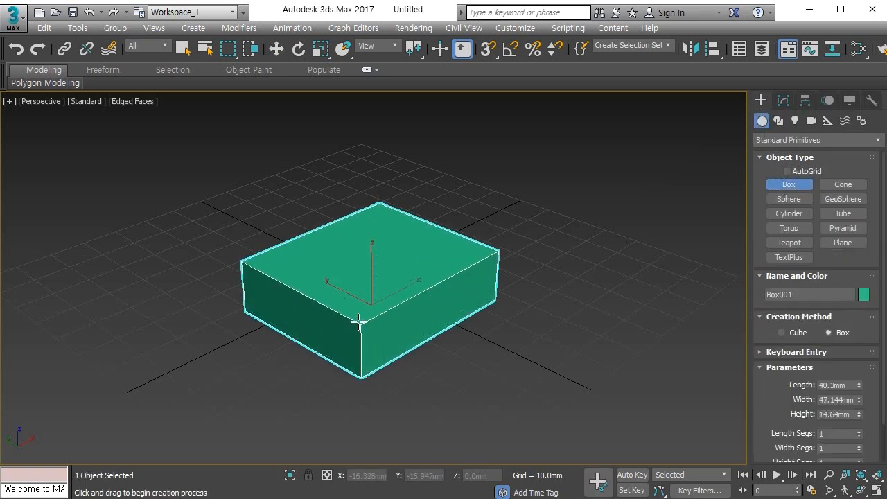
middle_click_drag(376, 251, 353, 291)
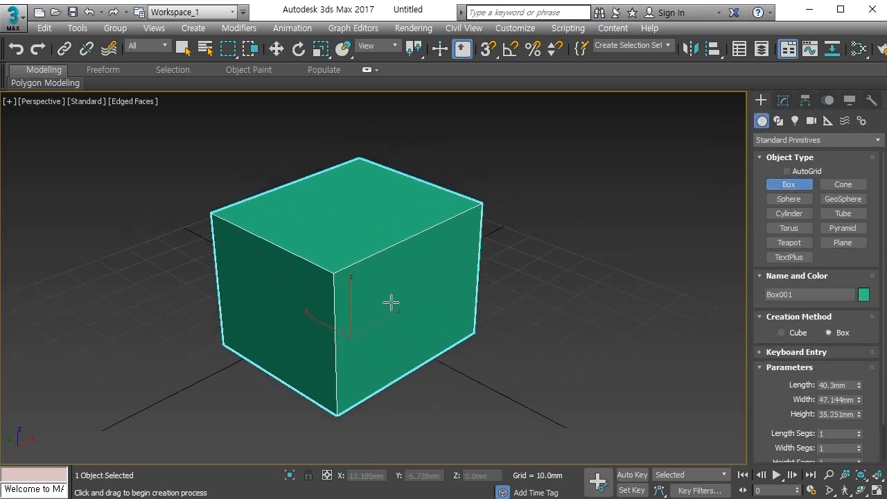
Step: Convert the box to Editable Poly and detach its top polygon as a separate object with the default options
key("w")
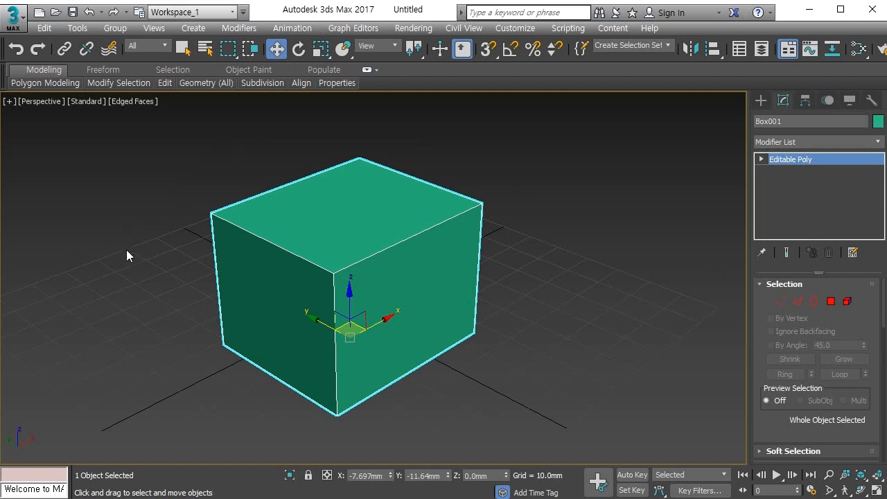
key("4")
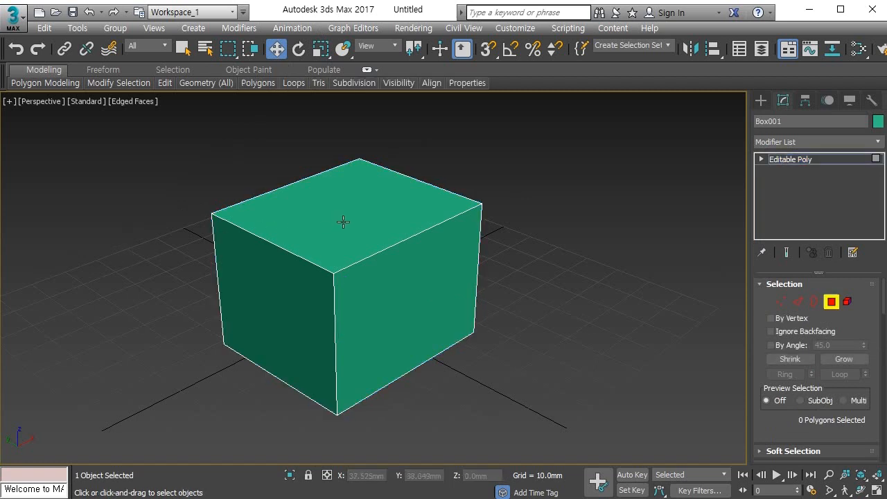
left_click(344, 222)
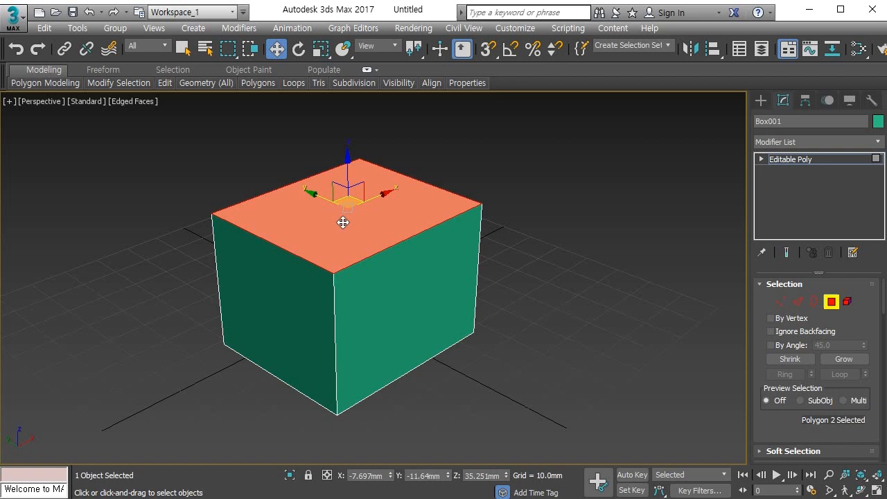
key("alt+d")
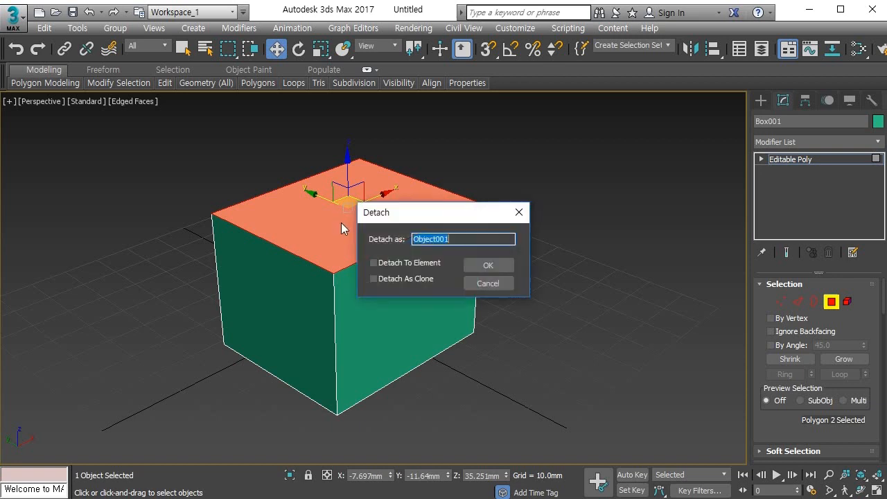
left_click(490, 263)
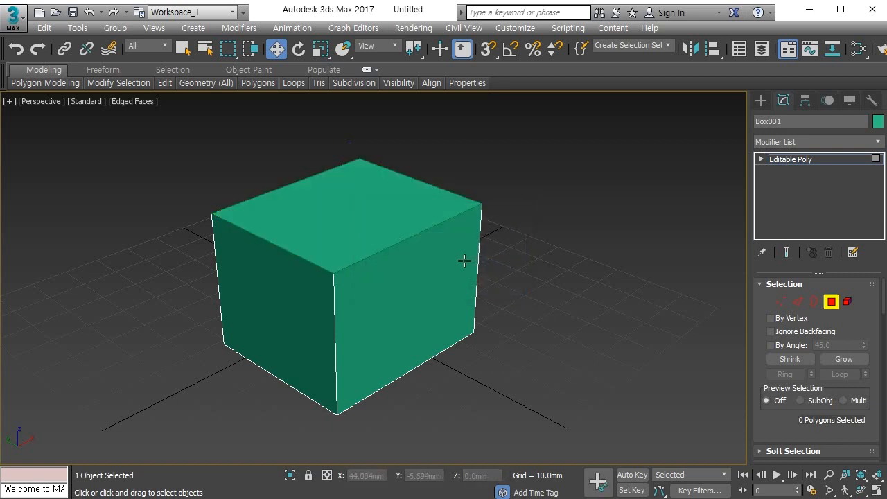
Step: Leave polygon level, select the detached top face and raise it about 12 mm above the box
left_click(378, 223)
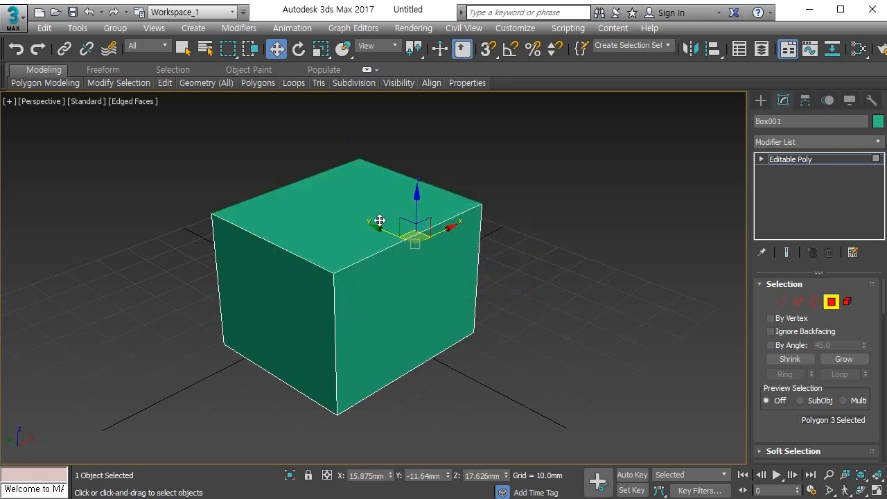
left_click(194, 291)
left_click(320, 207)
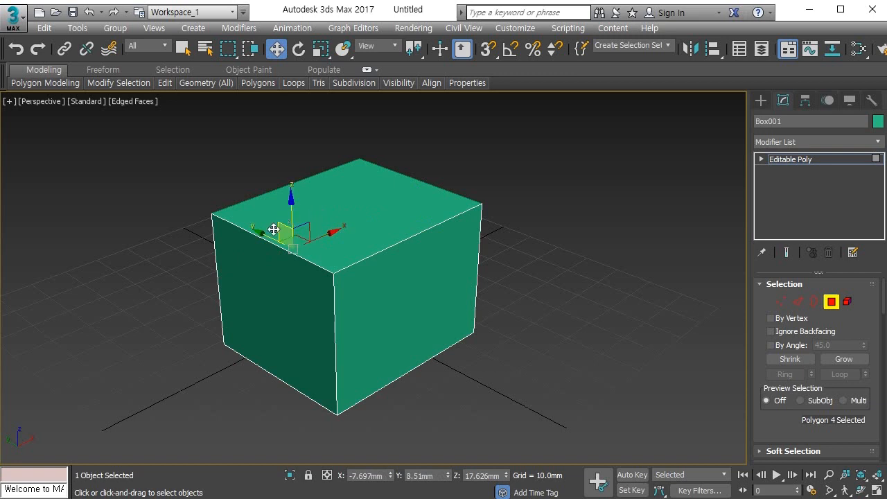
key("4")
left_click(197, 351)
left_click(348, 210)
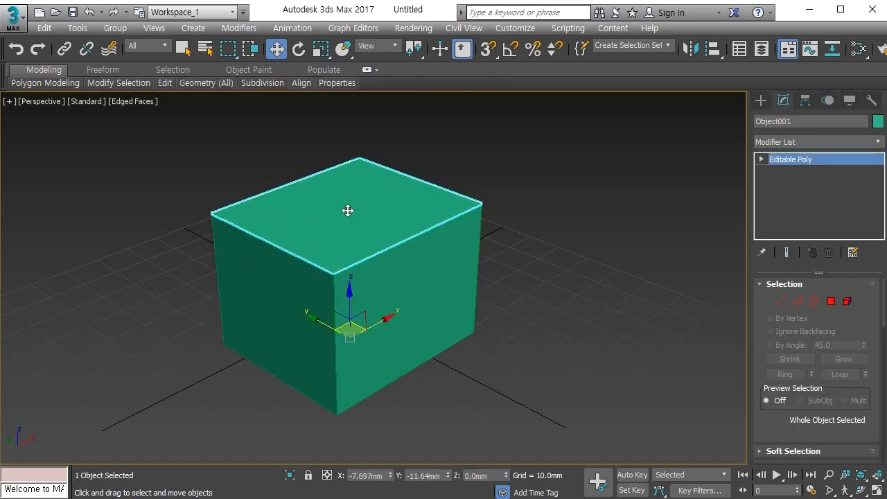
left_click_drag(350, 302, 359, 254)
Step: Select the open box and the raised face in turn and compare their object names
left_click(415, 321)
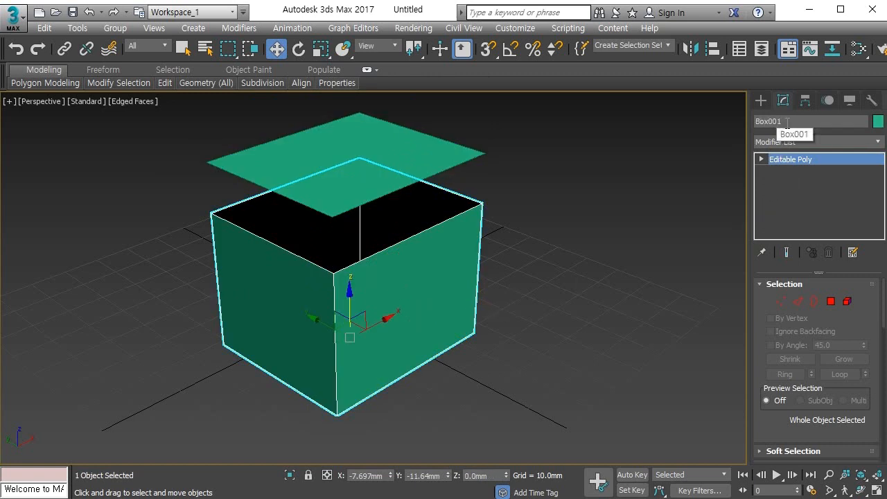
left_click(424, 149)
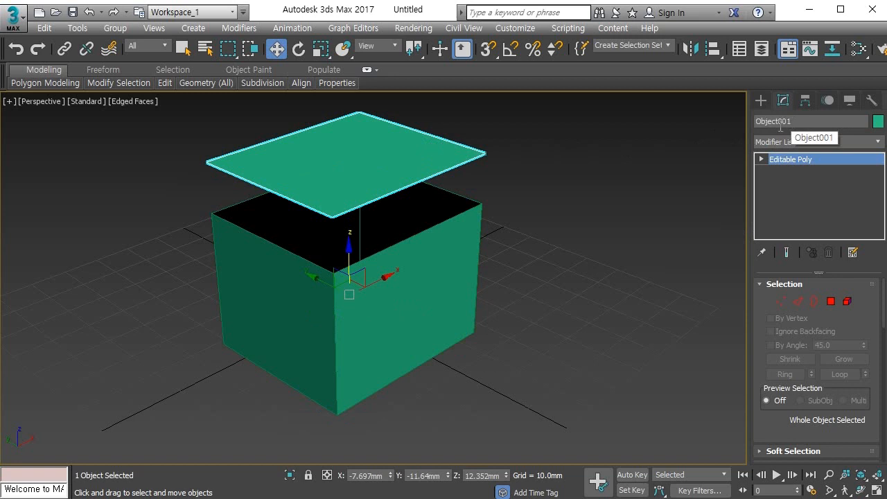
left_click(431, 279)
left_click(530, 250)
left_click(418, 218)
left_click(551, 201)
left_click(402, 208)
left_click(368, 174)
left_click(381, 269)
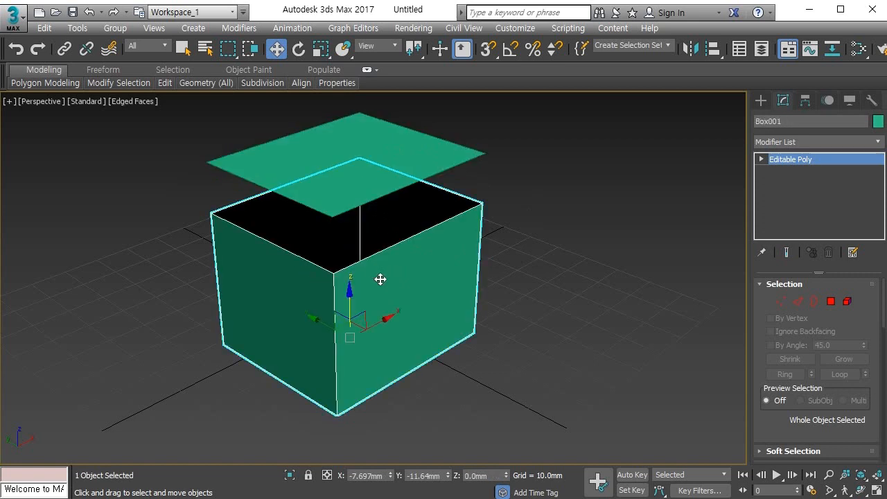
Step: Attach the raised top face to the open box so both form one object
left_click(414, 139)
left_click(413, 291)
key("q")
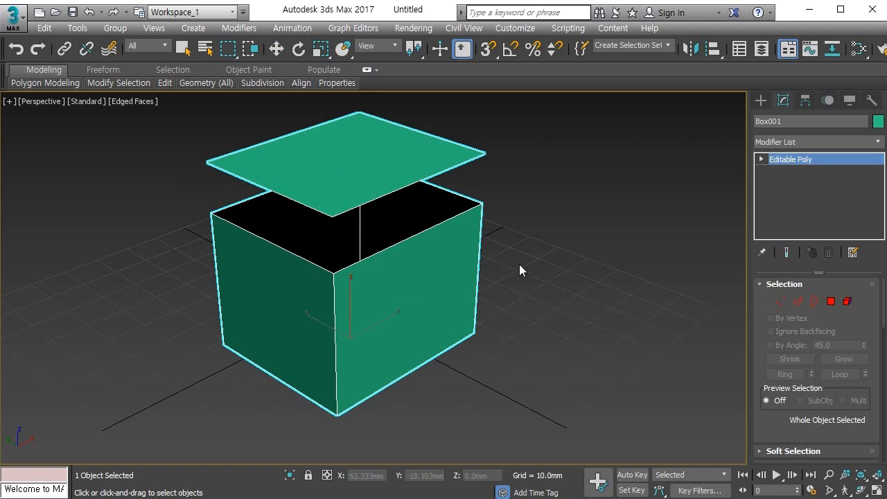
Step: Enter polygon level and select the raised face and the box's side and inner polygons one at a time
key("w")
key("4")
left_click(446, 280)
left_click(387, 173)
left_click(289, 291)
left_click(448, 283)
left_click(379, 163)
left_click(286, 274)
left_click(395, 284)
left_click(416, 224)
left_click(320, 241)
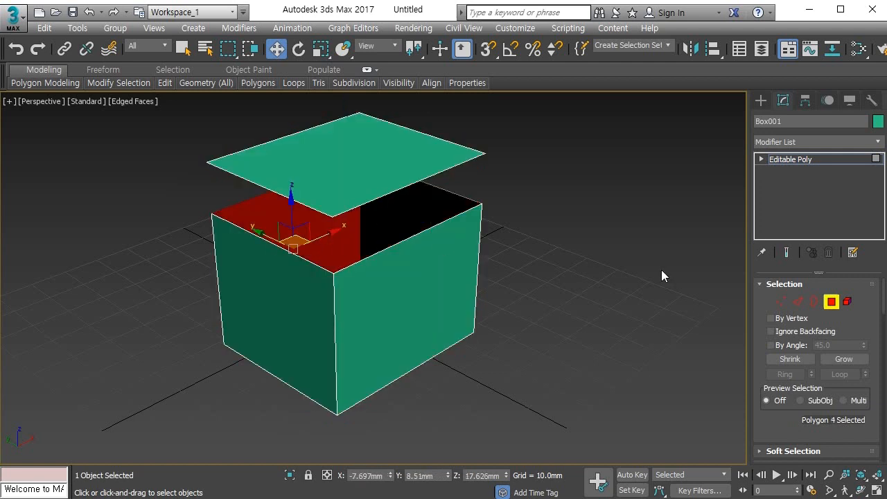
Step: Select the open box body at element level, and clear the selection
left_click(846, 303)
left_click(451, 287)
left_click(565, 270)
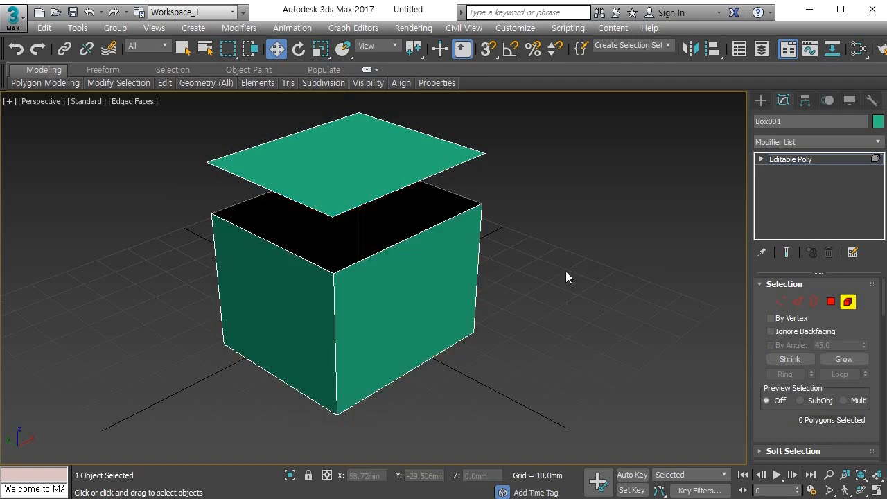
Step: Return to polygon level, select the raised face and the front side polygon individually, and clear the selection
left_click(831, 302)
left_click(365, 183)
left_click(396, 296)
left_click(515, 272)
left_click(422, 267)
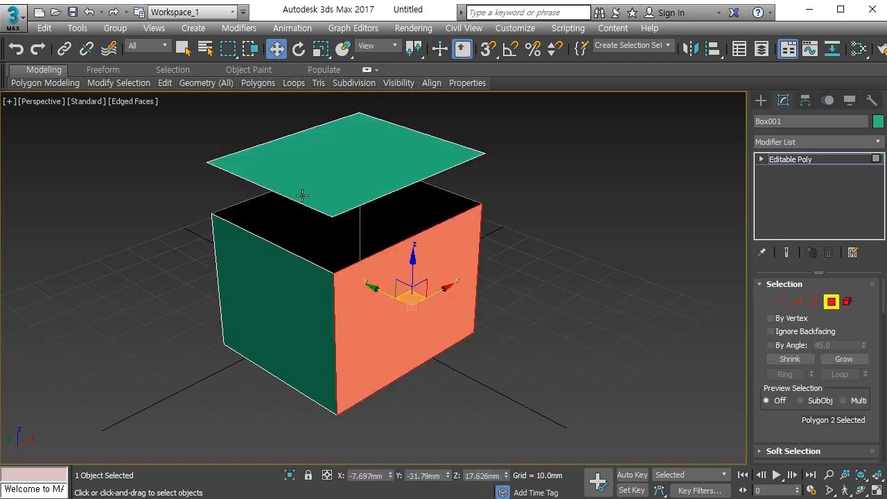
left_click(340, 202)
left_click(492, 267)
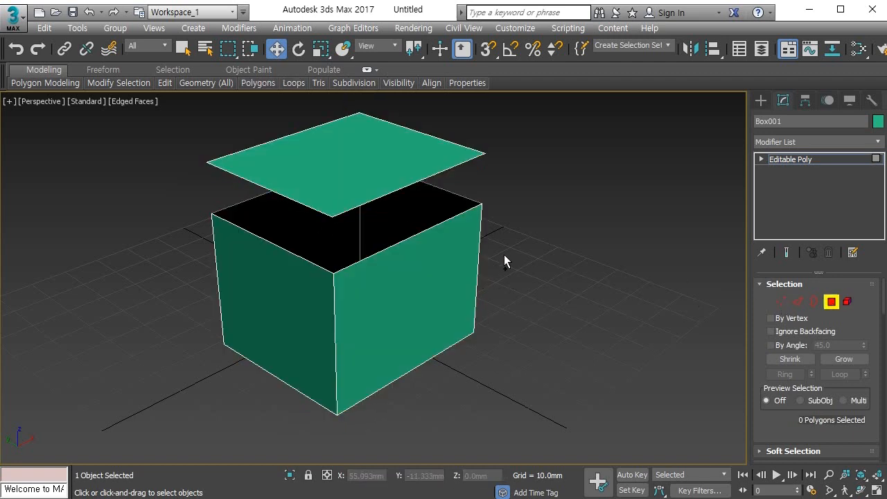
Step: Undo the sub-object selections, the attachment and the raising of the detached top face
key("ctrl+z")
key("ctrl+z")
key("ctrl+z")
key("ctrl+z")
key("ctrl+z")
key("ctrl+z")
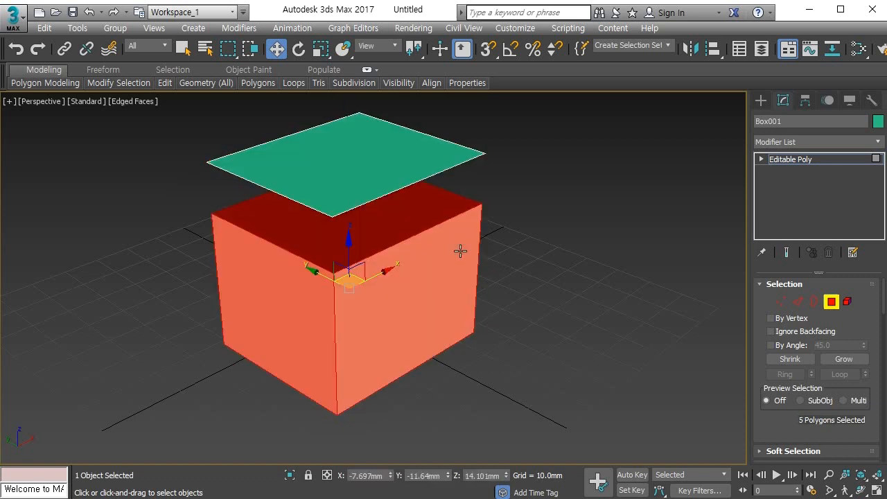
key("ctrl+z")
key("ctrl+z")
key("ctrl+z")
key("ctrl+z")
key("ctrl+z")
key("ctrl+z")
key("ctrl+z")
key("ctrl+z")
key("ctrl+z")
key("ctrl+z")
key("ctrl+z")
key("ctrl+z")
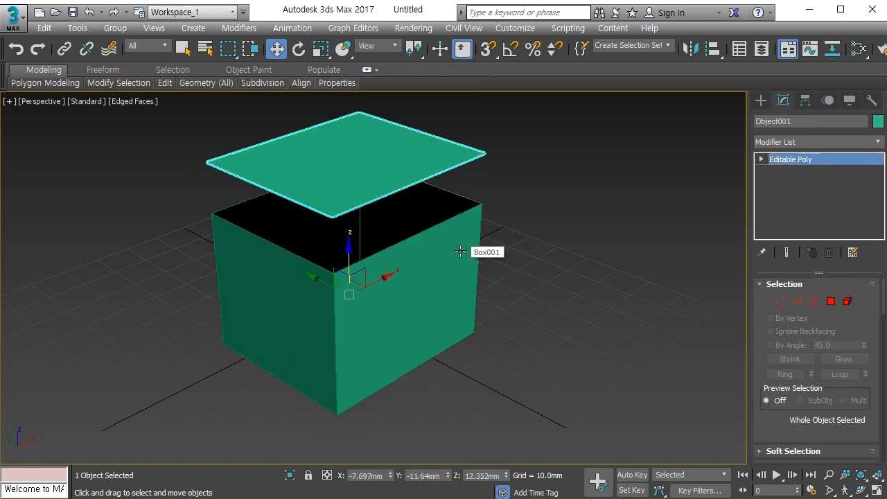
key("ctrl+z")
key("ctrl+z")
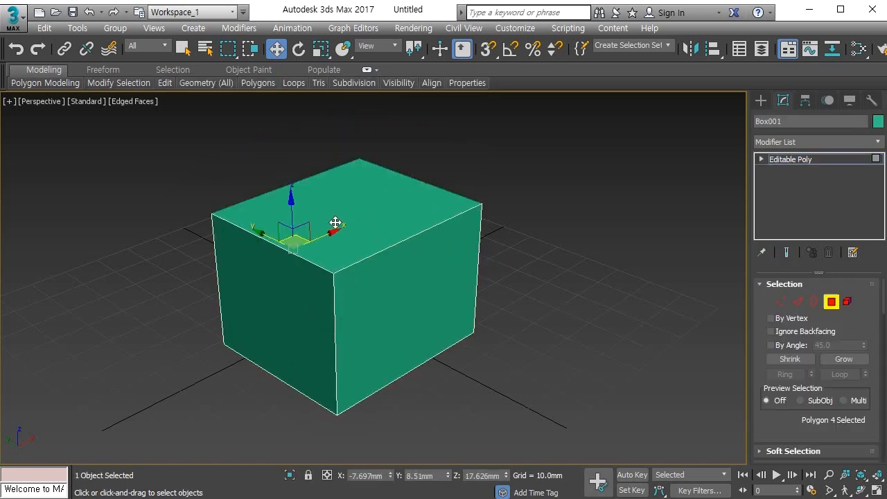
Step: Try raising the box's rear side polygon about 8 mm, and undo it together with the top polygon's detachment
left_click_drag(290, 216, 287, 186)
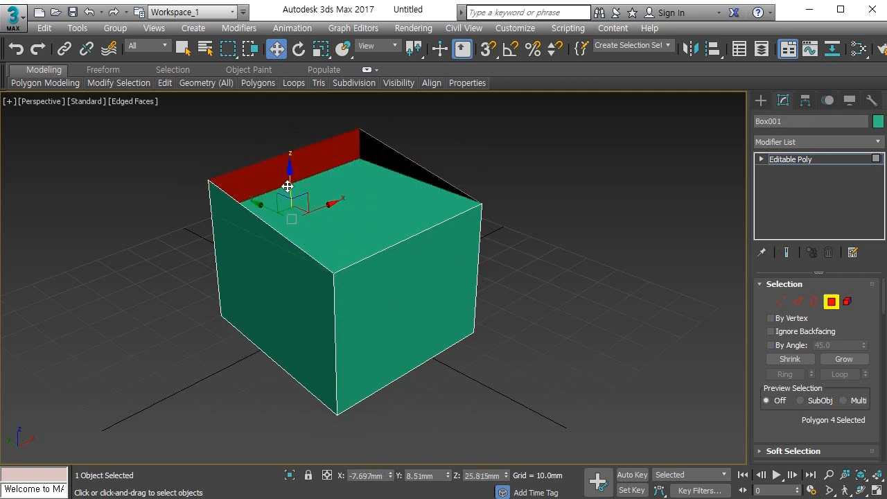
key("ctrl+z")
key("ctrl+z")
Step: Raise the box's top polygon about 3 mm and clear the polygon selection
left_click(342, 215)
mouse_move(346, 182)
left_mouse_down()
mouse_move(347, 141)
mouse_move(350, 196)
mouse_move(349, 171)
left_mouse_up()
left_click(441, 164)
middle_click_drag(407, 227, 418, 258)
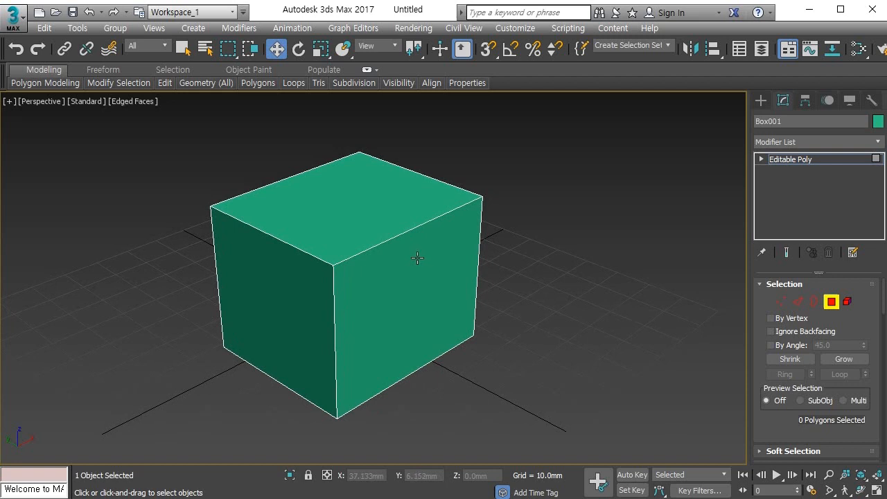
middle_click_drag(418, 258, 412, 259)
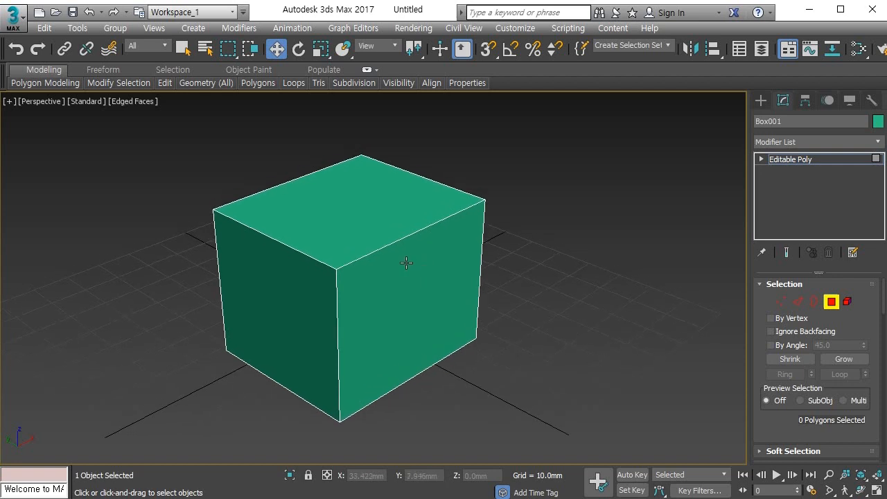
Step: Bevel the top polygon about 8 mm upward, tapering it inward on all sides
left_click(356, 219)
mouse_move(355, 219)
middle_mouse_down()
mouse_move(372, 220)
mouse_move(367, 226)
middle_mouse_up()
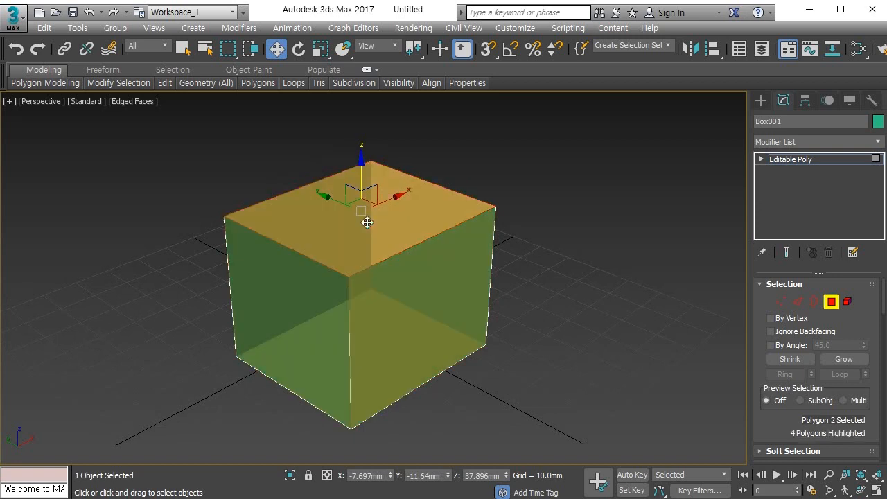
key("shift+e")
mouse_move(364, 223)
left_mouse_down()
mouse_move(364, 188)
mouse_move(374, 217)
left_mouse_up()
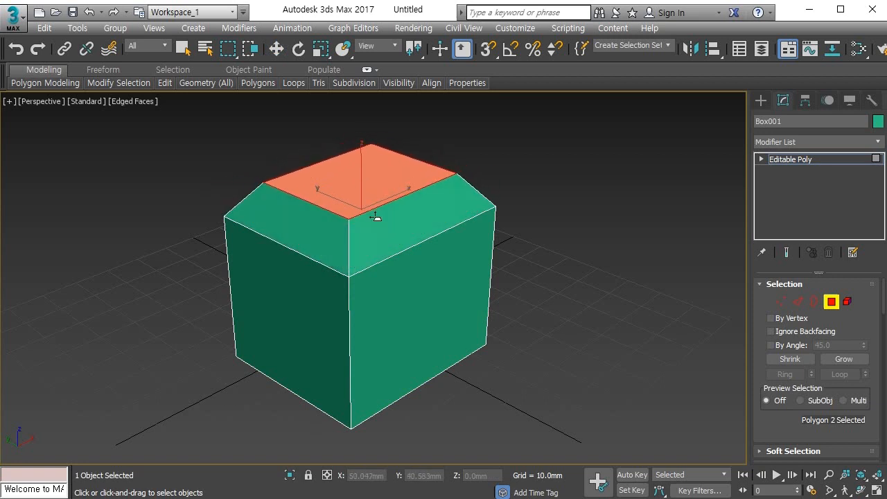
left_click(375, 216)
Step: Bevel the narrower front side polygon a short distance outward with a slight inward taper
left_click_drag(307, 317, 308, 306)
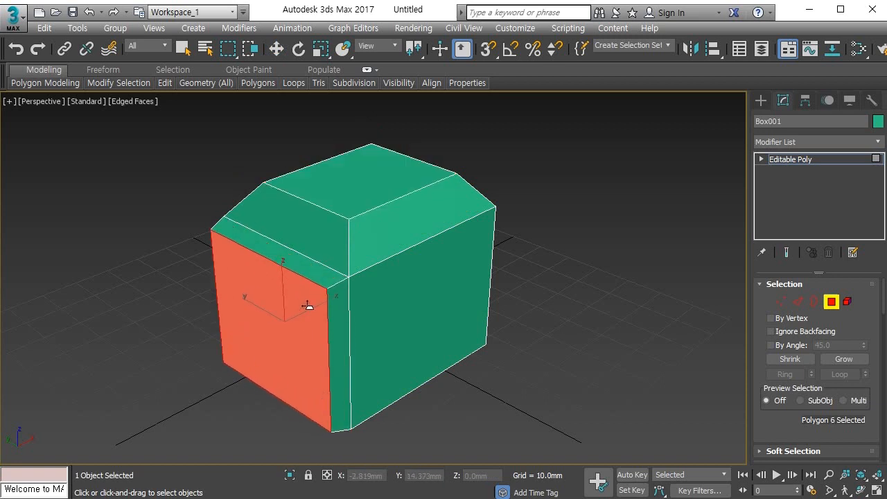
left_click(308, 306)
mouse_move(310, 305)
middle_mouse_down()
mouse_move(297, 305)
mouse_move(316, 290)
middle_mouse_up()
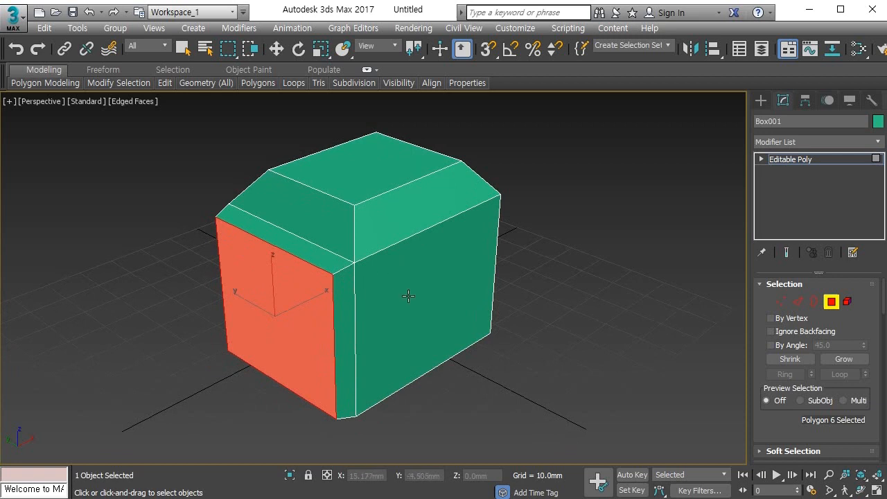
Step: Select the bevelled top polygon, convert the selection to its four border edges, and clear it
left_click(373, 178)
left_click(381, 210)
left_click(376, 164)
left_click(391, 212)
left_click(383, 158)
middle_click_drag(379, 163, 372, 198)
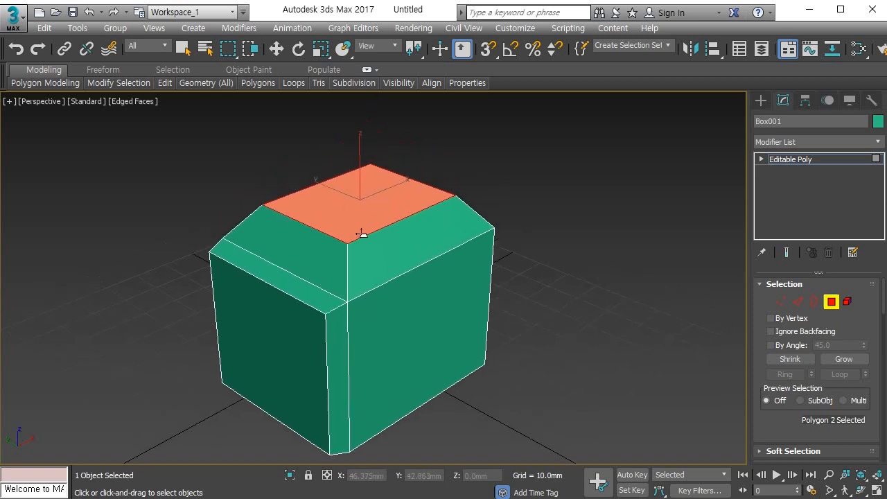
left_click(798, 302, "ctrl")
key("w")
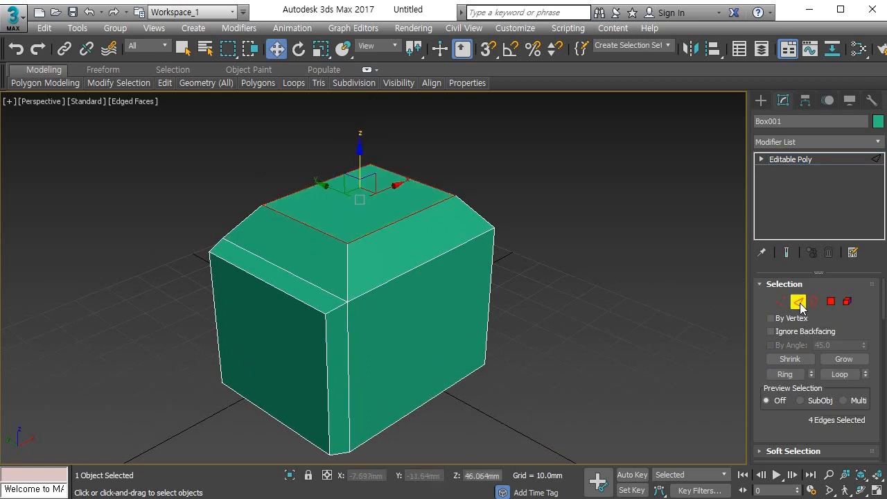
middle_click_drag(465, 248, 408, 269, "alt")
middle_click_drag(393, 231, 352, 198, "alt")
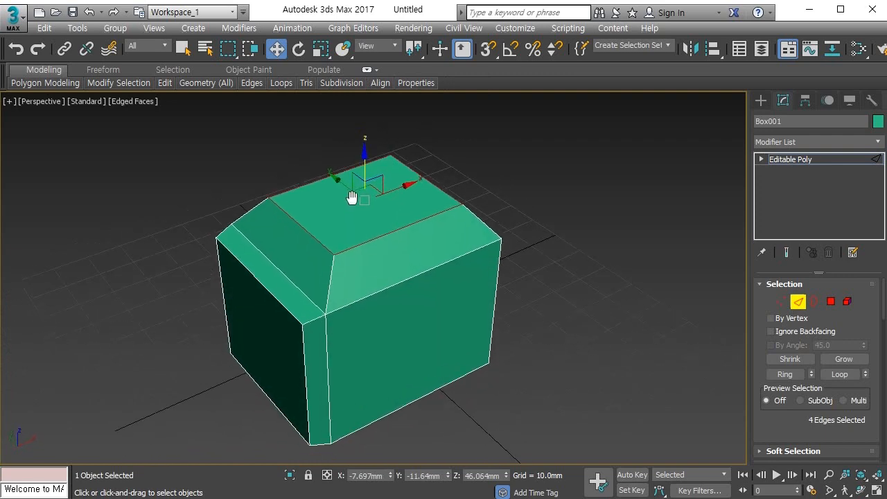
left_click(535, 289)
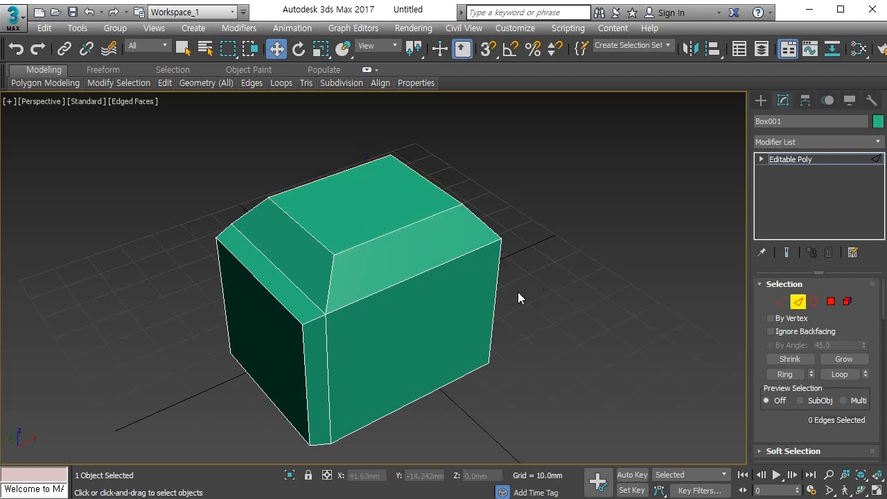
Step: Select the wider front side polygon, convert the selection to its border edges, and clear it
left_click(830, 301)
left_click(425, 247)
left_click(409, 317)
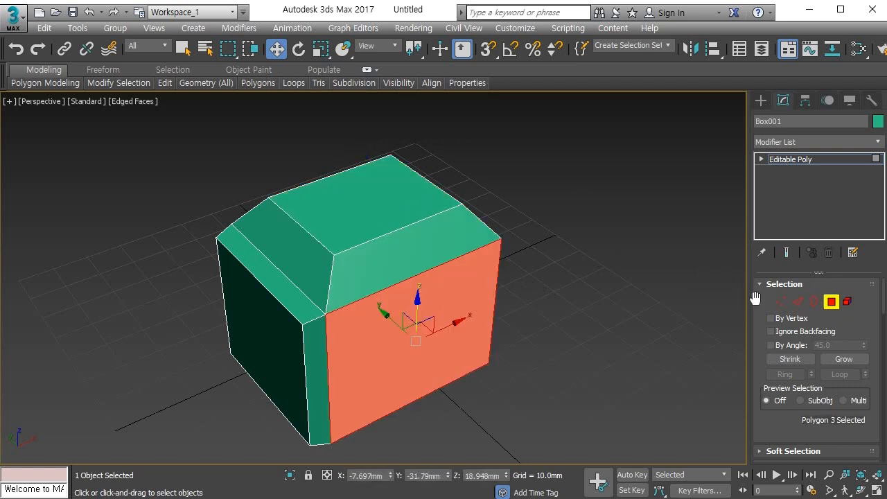
left_click(797, 302)
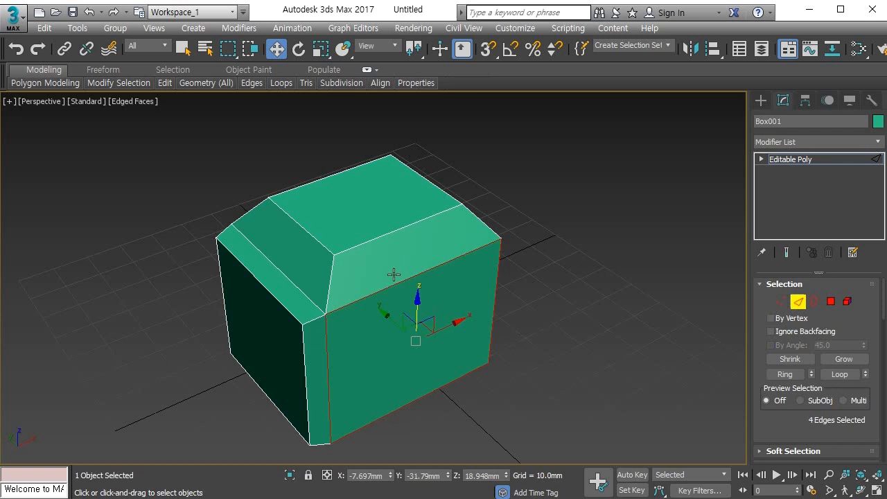
mouse_move(350, 333)
middle_mouse_down("alt")
mouse_move(338, 264)
mouse_move(388, 295)
mouse_move(381, 271)
mouse_move(356, 320)
middle_mouse_up("alt")
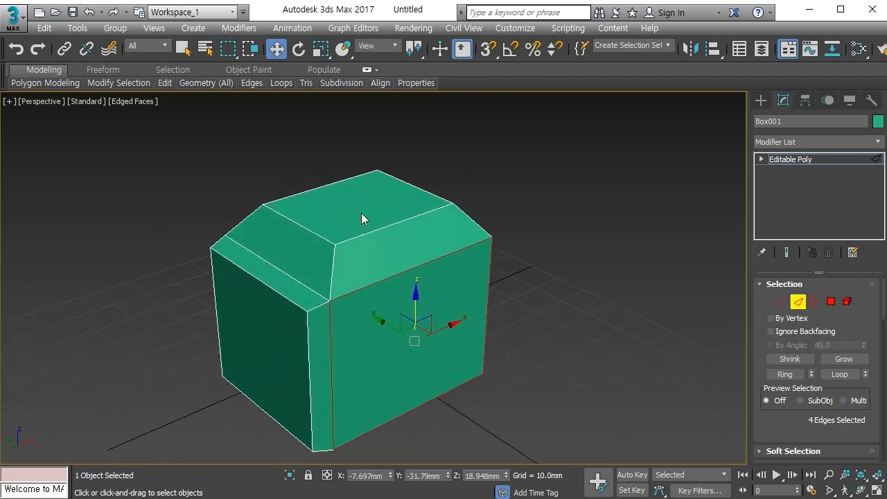
left_click(342, 213)
Step: Select the top polygon at polygon level again and convert the selection to its four border edges
middle_click_drag(361, 200, 366, 212)
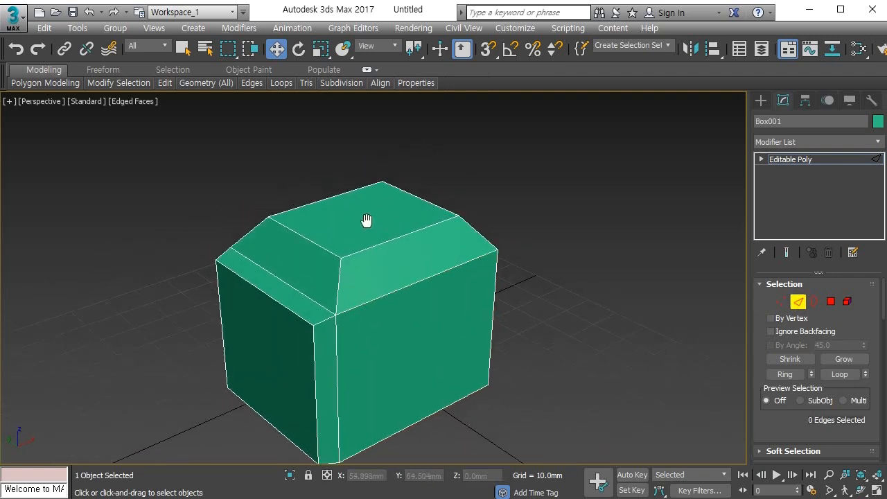
left_click(814, 301)
left_click(832, 302)
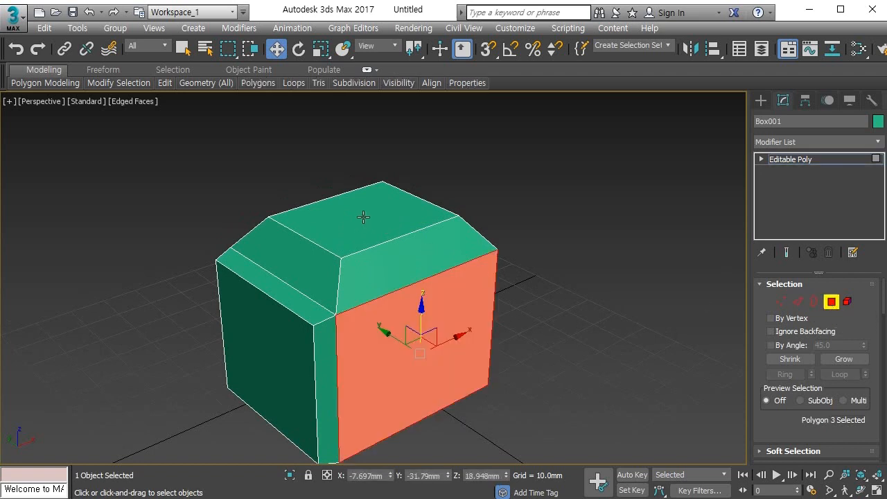
left_click(376, 224)
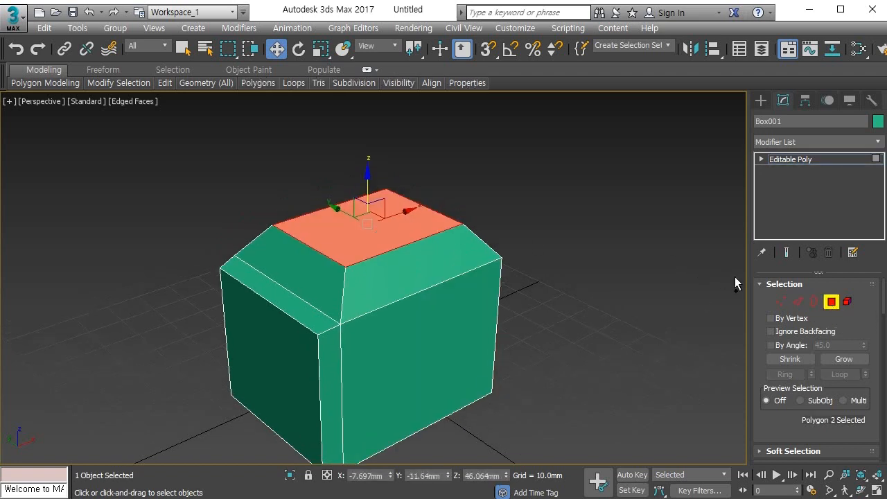
left_click(798, 301, "ctrl")
middle_click_drag(437, 254, 400, 274, "alt")
scroll(377, 235, "up", 2)
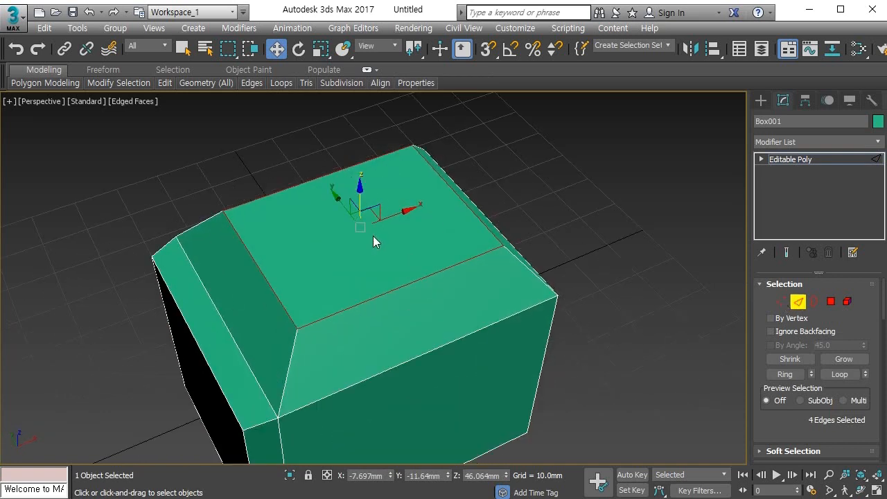
middle_click_drag(359, 248, 370, 219, "alt")
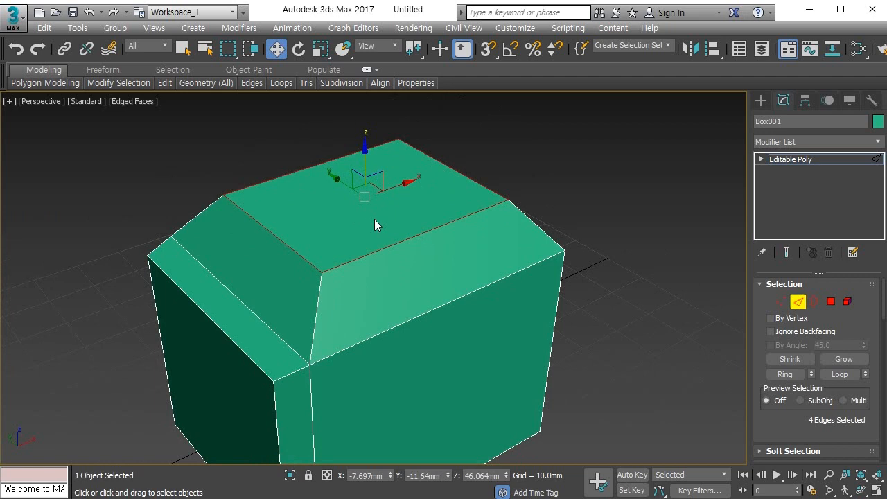
Step: Chamfer the four edges around the top polygon by a small amount and clear the edge selection
key("ctrl+shift+c")
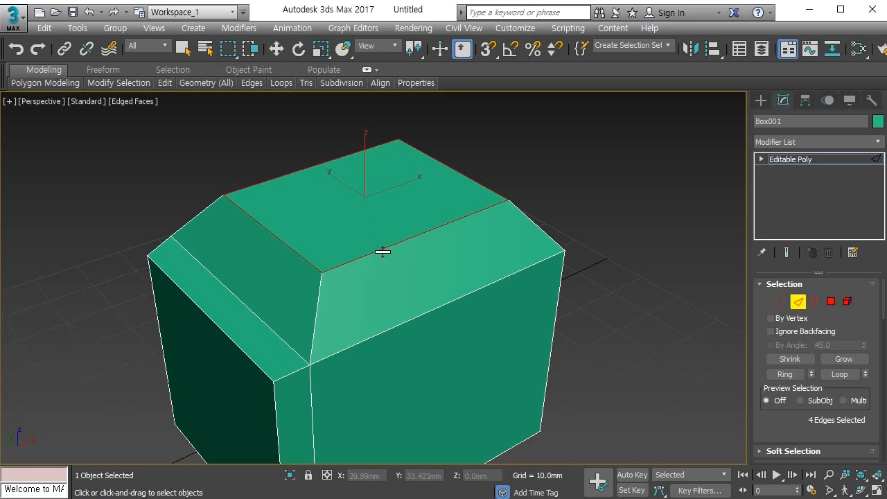
left_click_drag(382, 251, 386, 241)
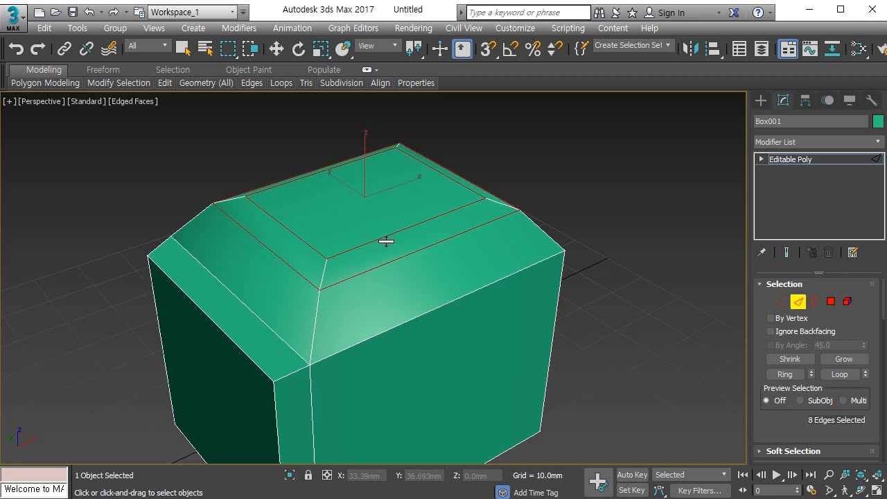
left_click_drag(386, 241, 389, 250)
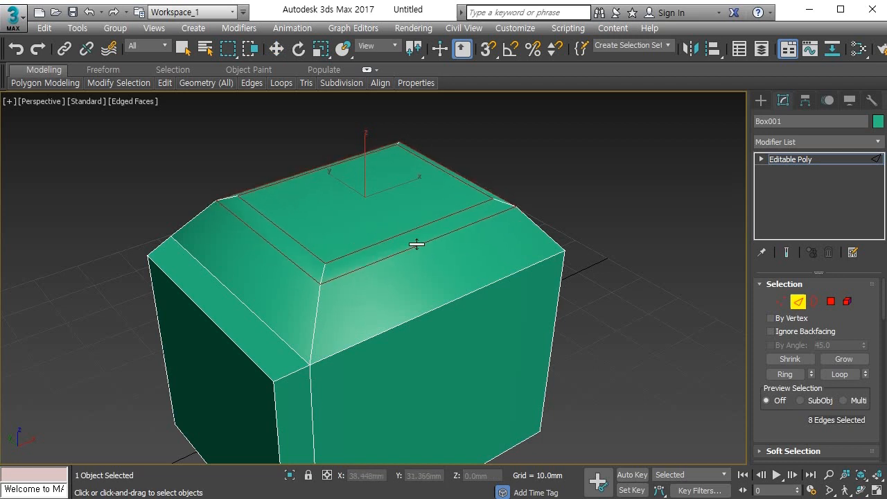
left_click(594, 242)
middle_click_drag(593, 242, 505, 267, "alt")
scroll(485, 265, "up", 3)
scroll(527, 250, "down", 3)
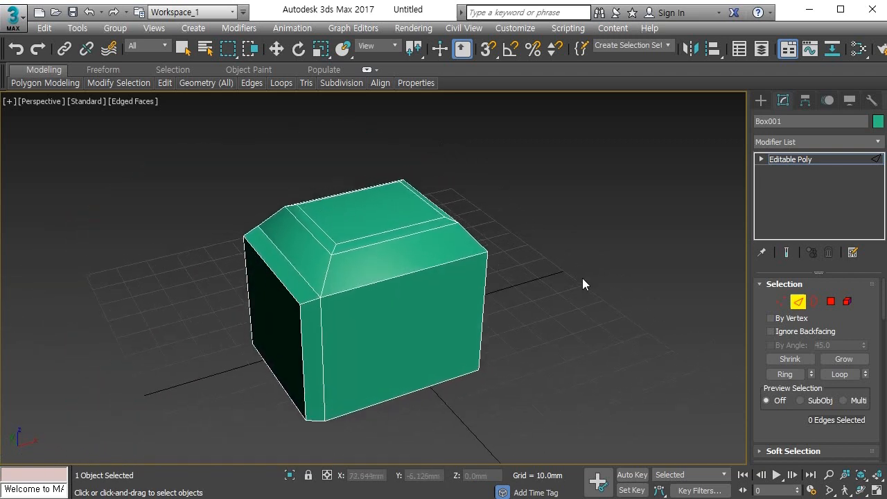
Step: Switch from edge to polygon level, select the innermost top polygon and grow the selection twice down to the bevelled slopes
key("2")
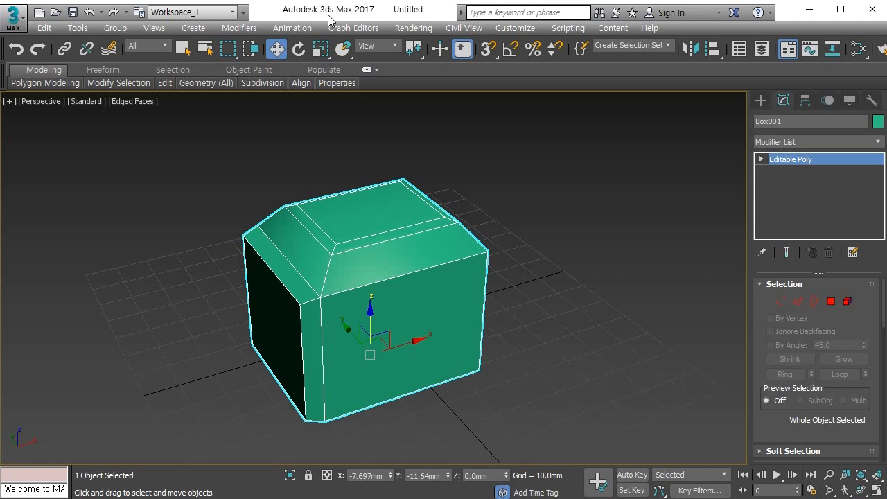
key("4")
left_click(376, 211)
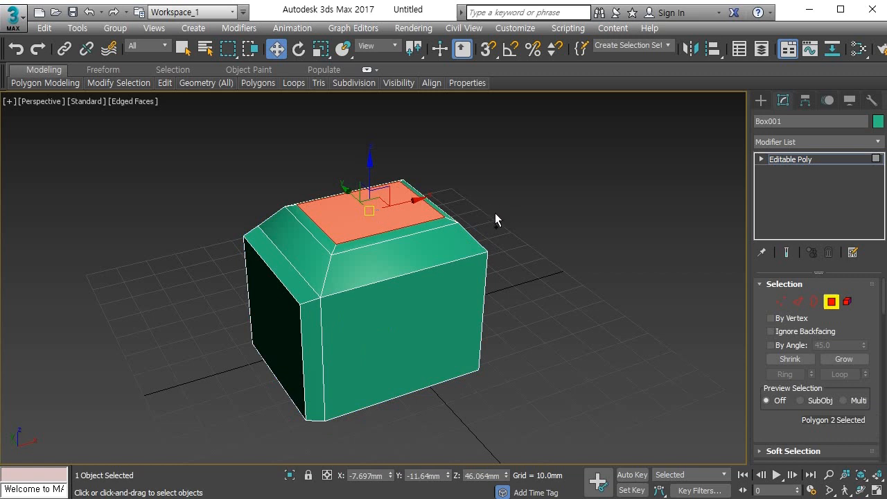
key("ctrl+Page_Up")
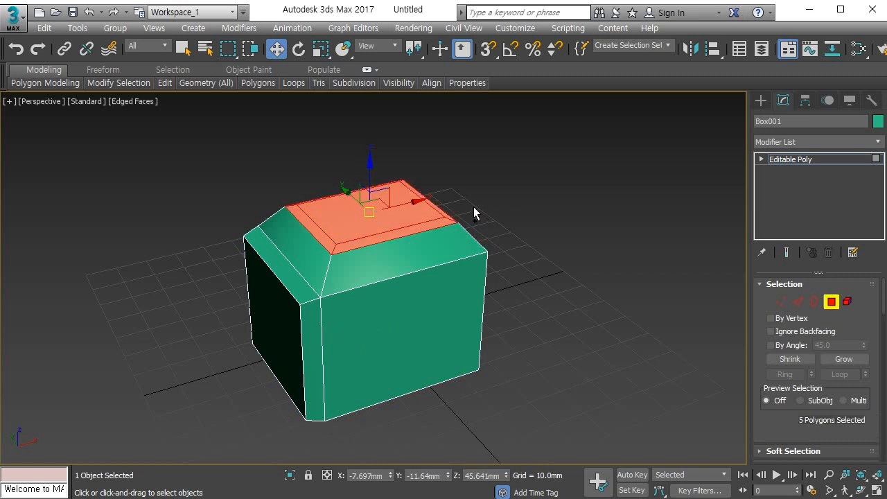
key("ctrl+Page_Up")
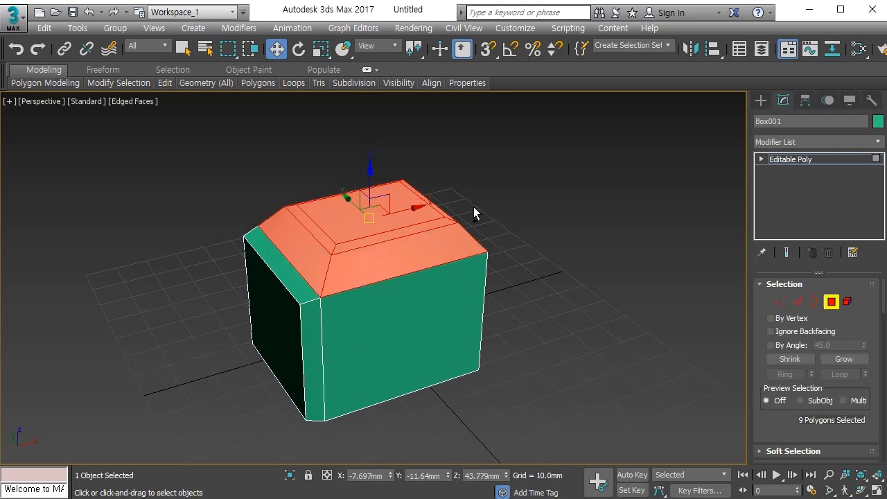
Step: Grow the polygon selection once more onto the box sides, and shrink it back to the innermost top polygon
key("ctrl+Page_Up")
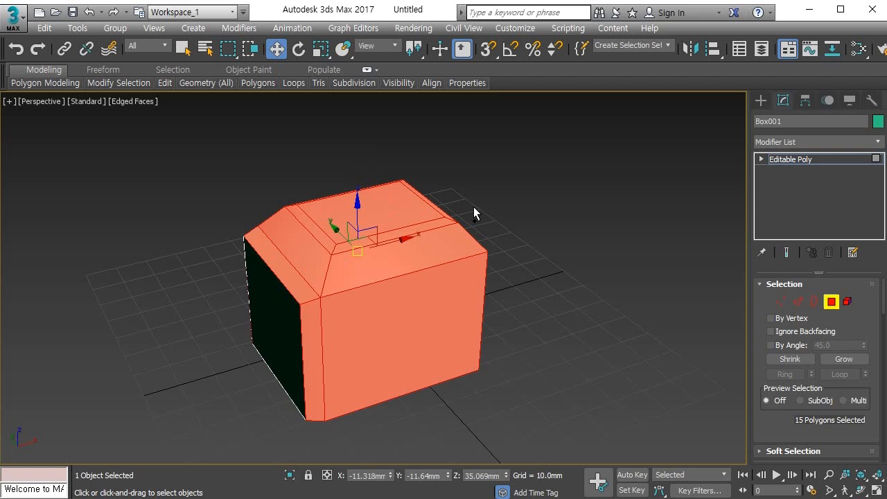
key("ctrl+Page_Down")
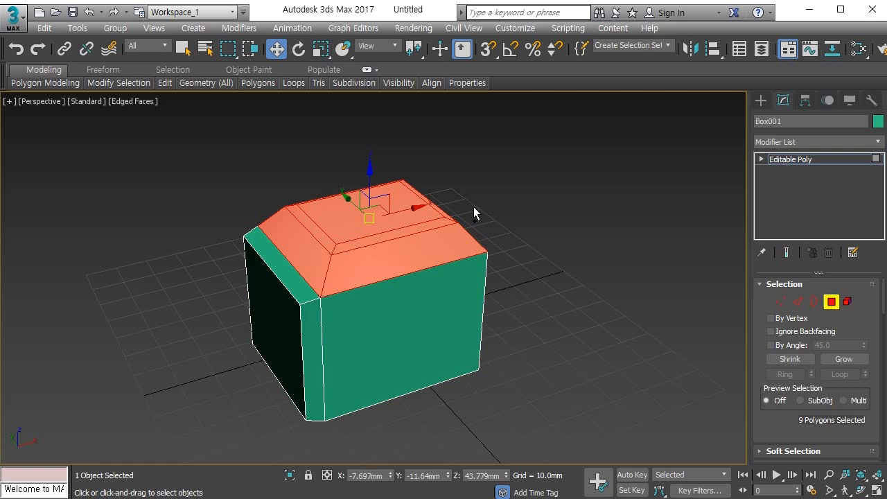
key("ctrl+Page_Down")
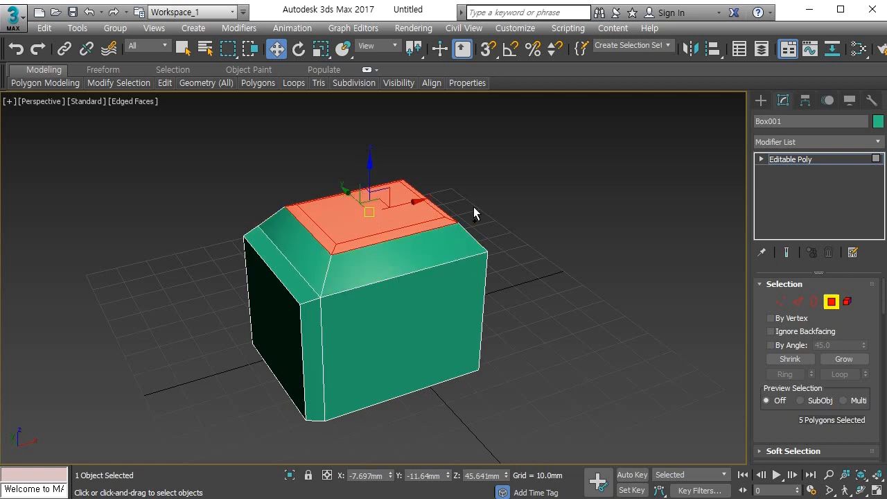
key("ctrl+Page_Down")
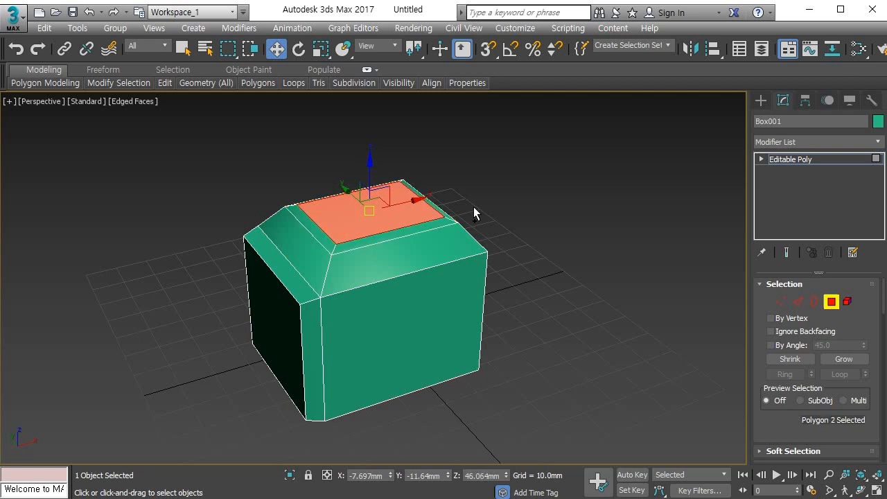
Step: Select the front slope polygon, leave polygon level and delete the whole bevelled box
left_click(403, 263)
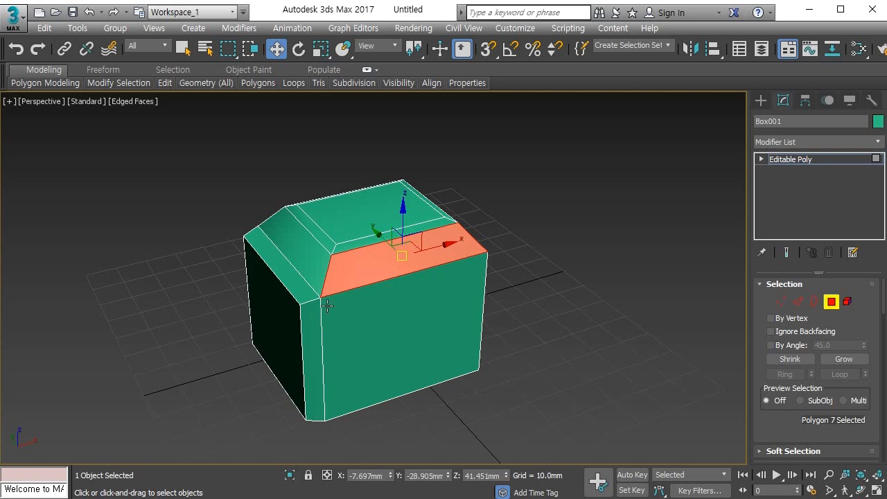
left_click(826, 307)
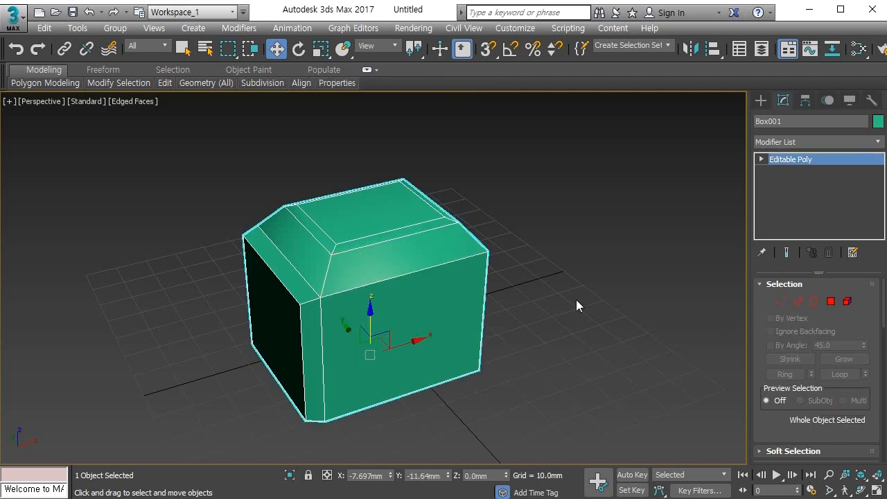
key("Delete")
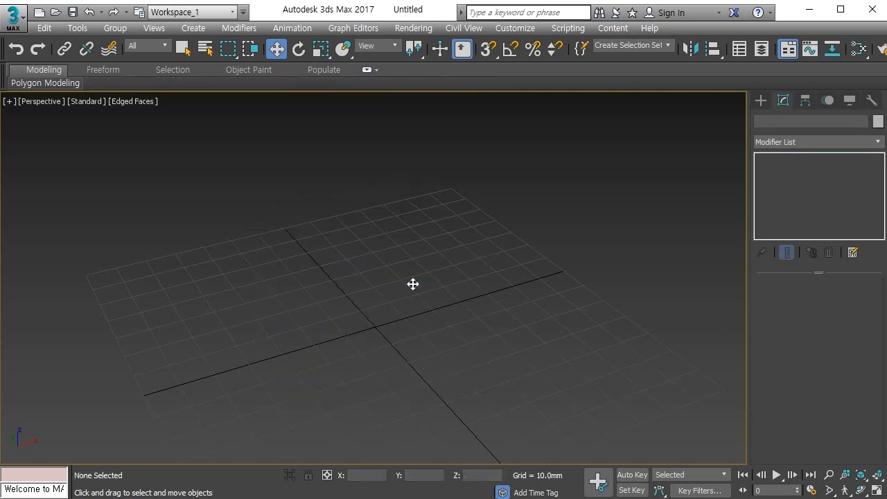
Step: Draw a new box about 42 mm long, 36.5 mm wide and 47 mm high on the grid and make it an Editable Poly
left_click(759, 101)
left_click(788, 183)
left_click(385, 302)
left_click_drag(386, 303, 338, 405)
left_click(350, 258)
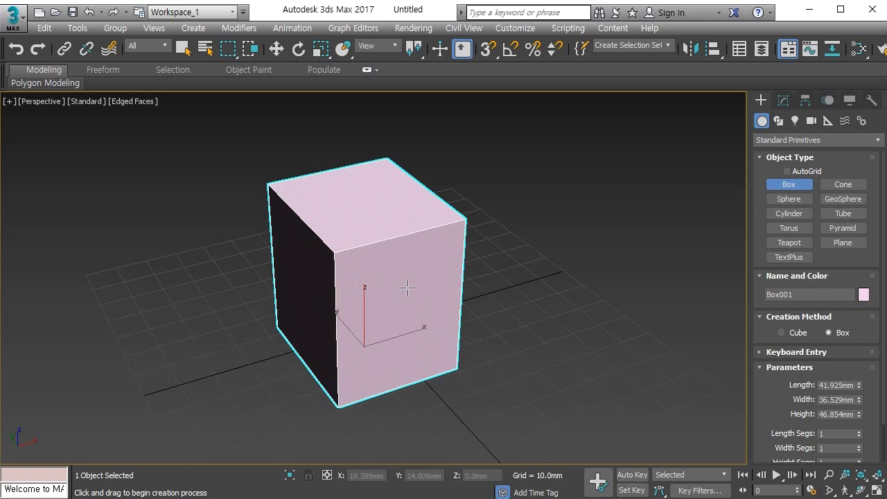
key("alt+e")
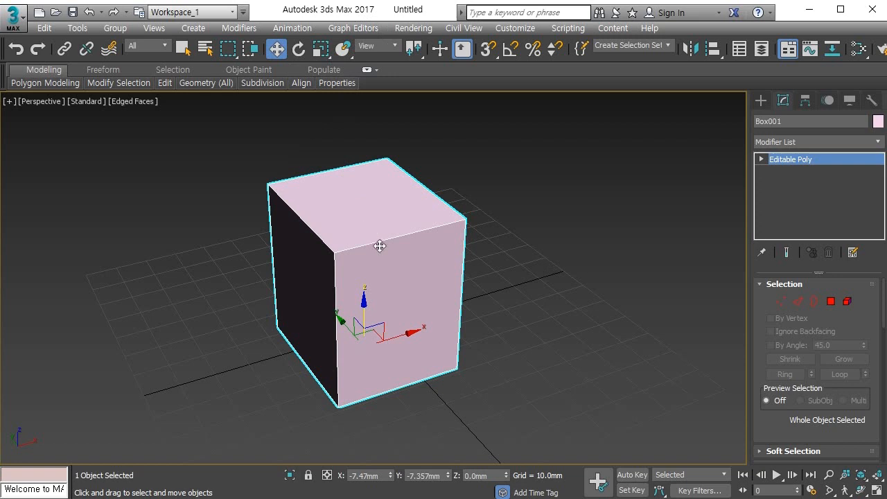
Step: At edge level, select the ring of the upper front edge and connect it with one loop through the box's middle
key("2")
left_click(582, 264)
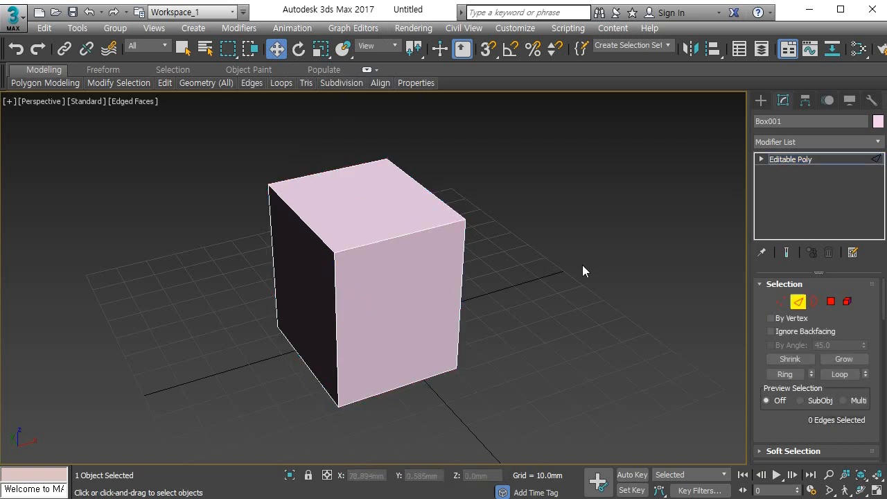
left_click(406, 234)
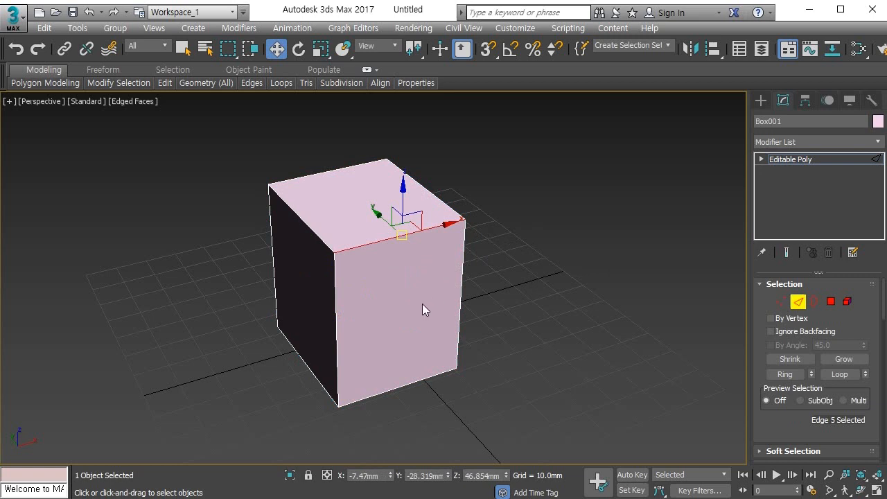
key("alt+r")
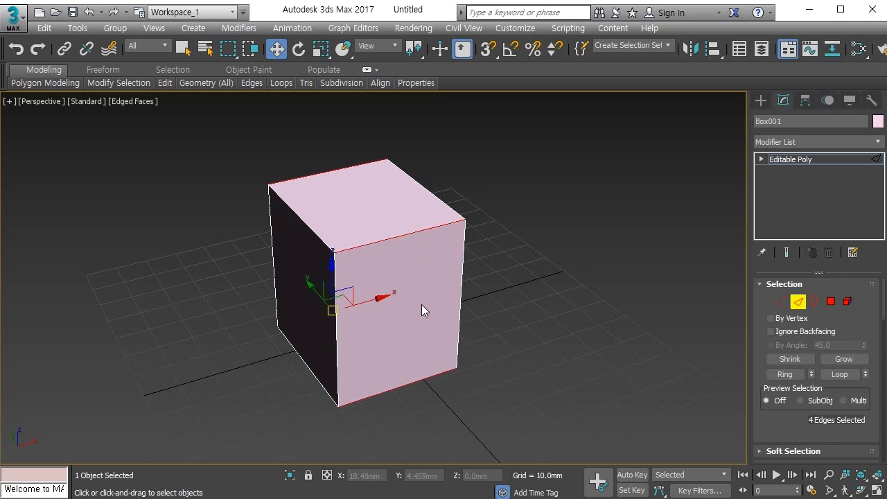
key("ctrl+shift+e")
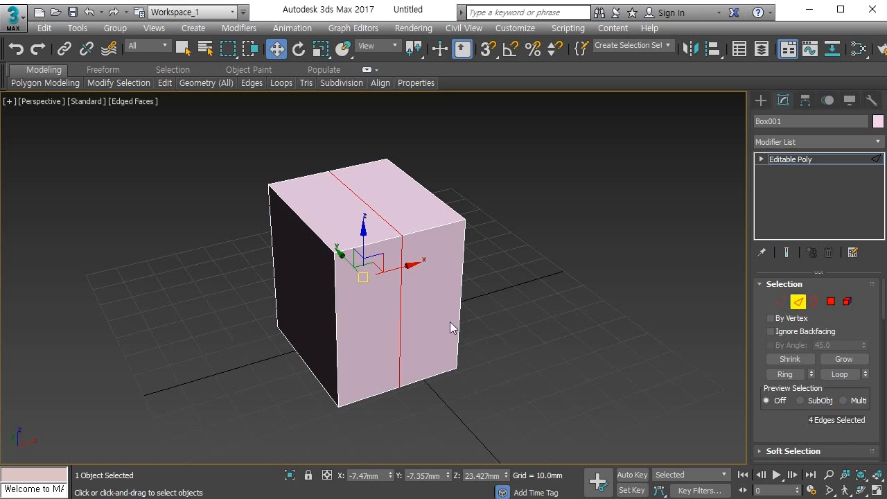
Step: Connect the edge rings of the front face's right and left halves, adding one vertical loop midway through each
left_click(426, 234)
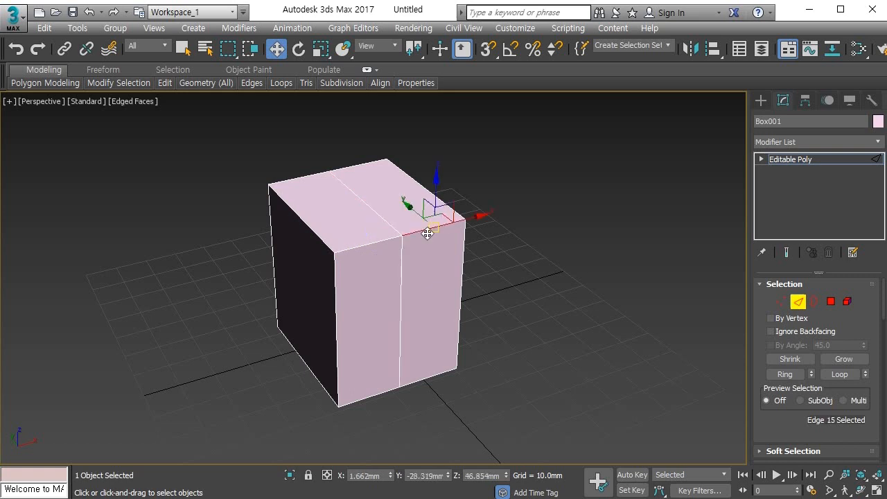
left_click(430, 278)
left_click(418, 231)
key("alt+r")
key("ctrl+shift+e")
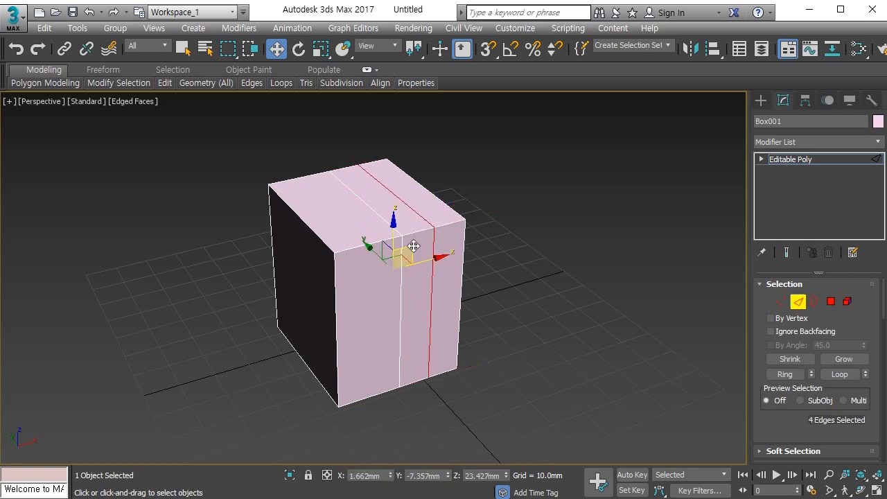
left_click(344, 252)
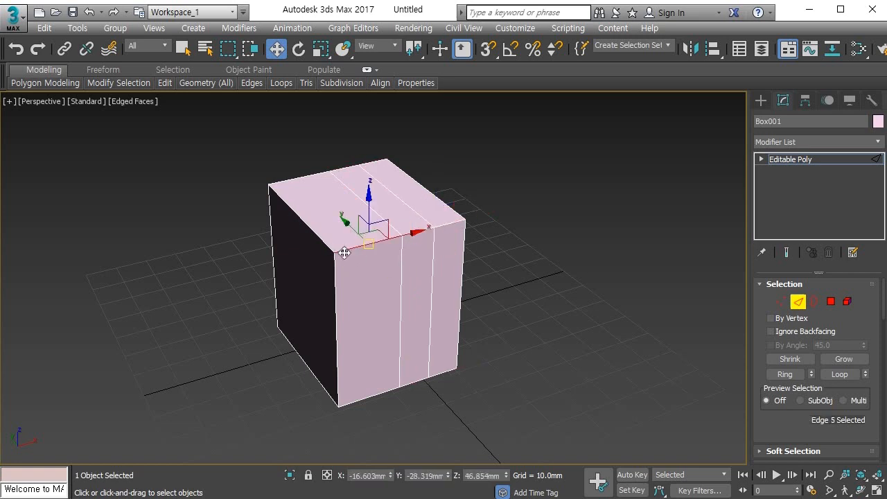
key("alt+r")
key("ctrl+shift+e")
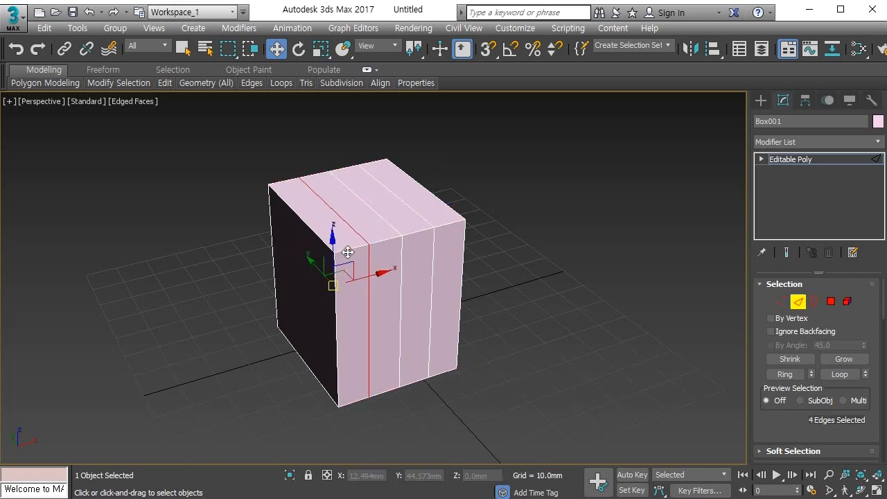
Step: Connect the vertical edge ring with a horizontal loop at mid-height, and the depth edge ring with a loop across the side and top faces
left_click(337, 326)
key("alt+r")
key("ctrl+shift+e")
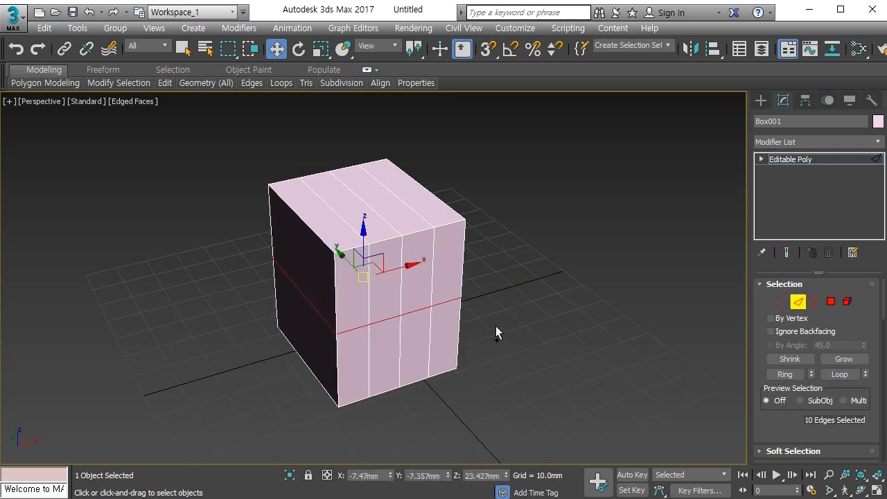
left_click(336, 294)
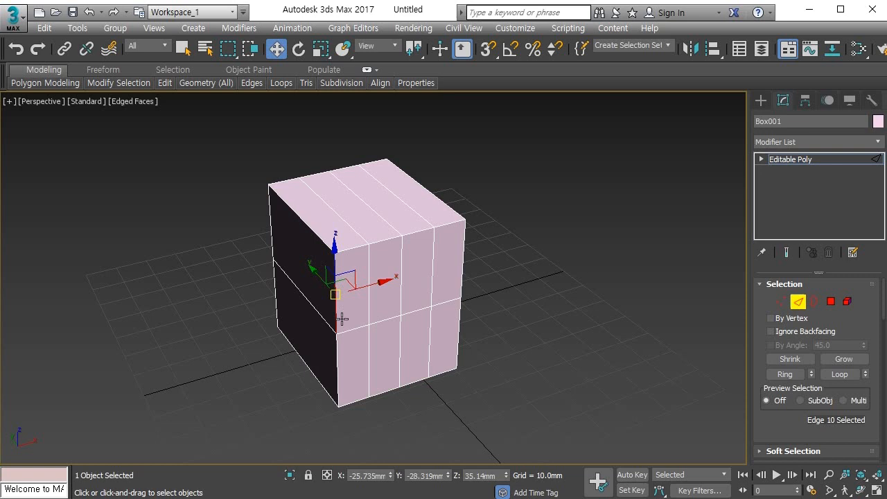
left_click(307, 229)
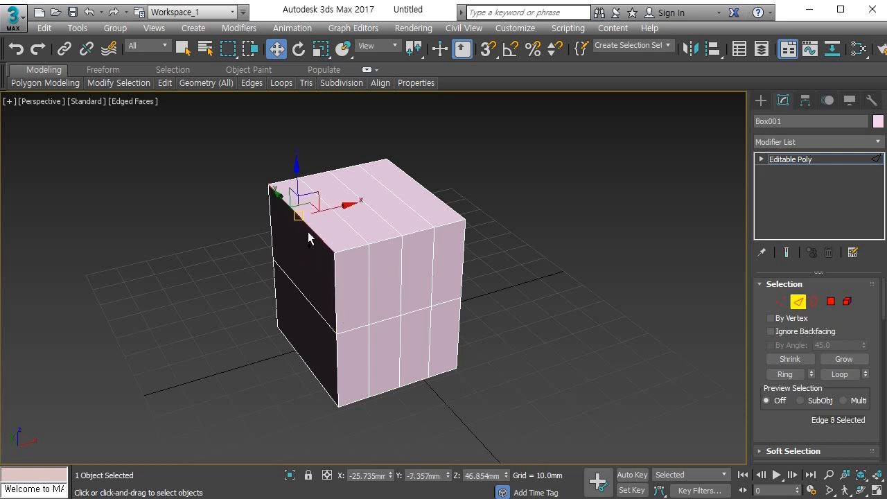
double_click(308, 231)
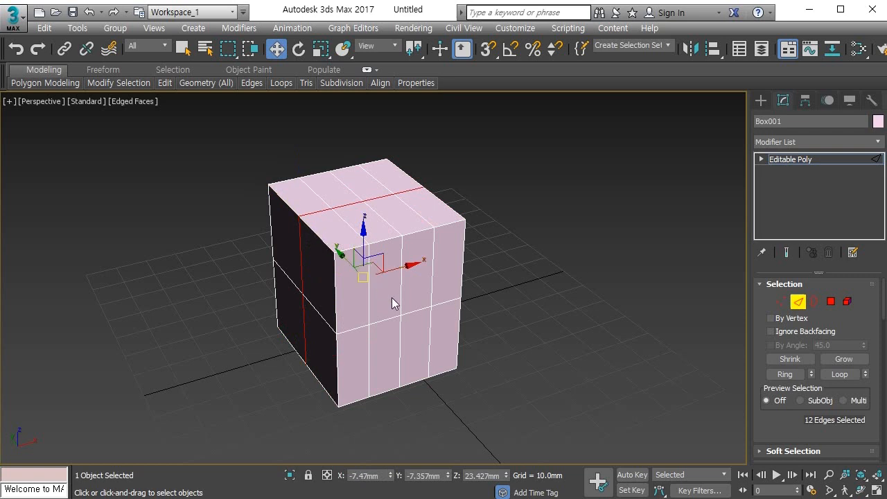
Step: Connect the vertical edge rings of the box's upper and lower halves, adding one horizontal loop in each half
left_click(472, 284)
left_click(433, 275)
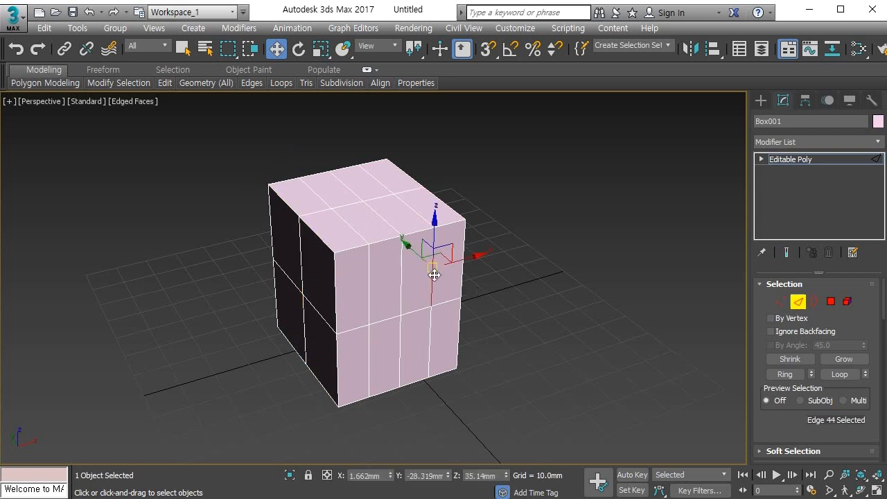
key("alt+r")
key("ctrl+shift+e")
left_click(370, 357)
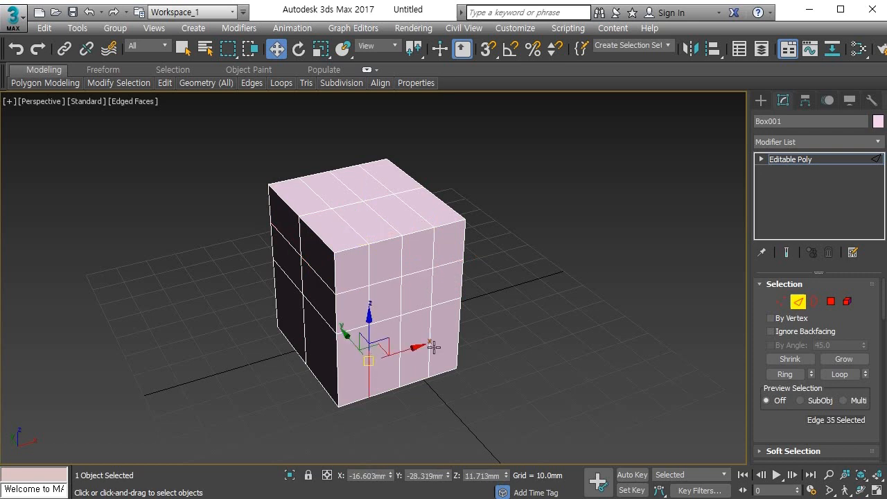
key("alt+r")
key("ctrl+shift+e")
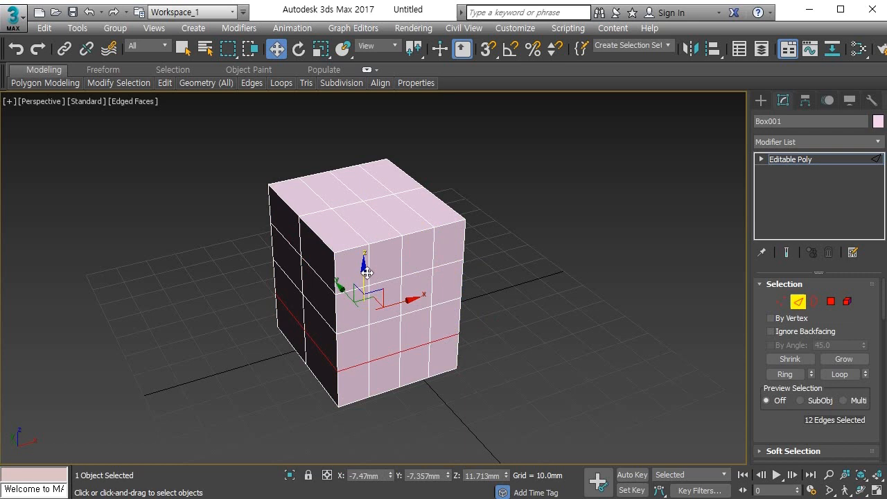
Step: Move the lowest horizontal edge loop down close to the box's base and clear the edge selection
left_click_drag(363, 274, 376, 290)
left_click(386, 242)
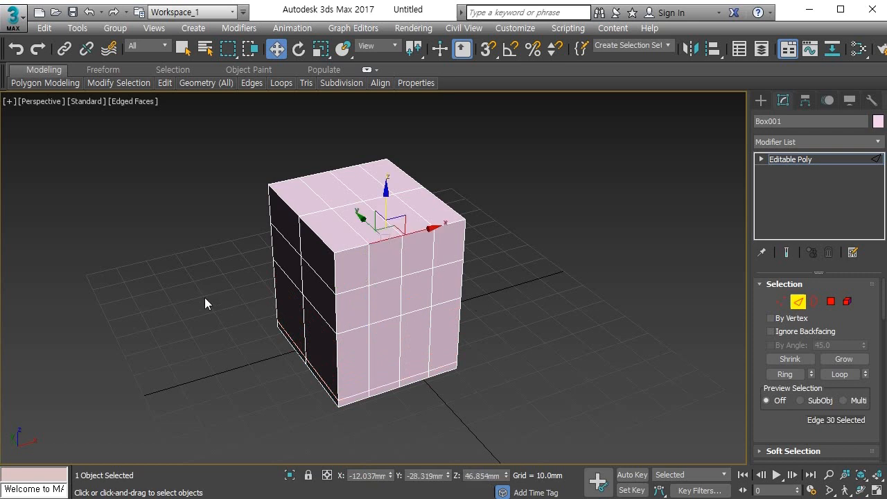
left_click(521, 262)
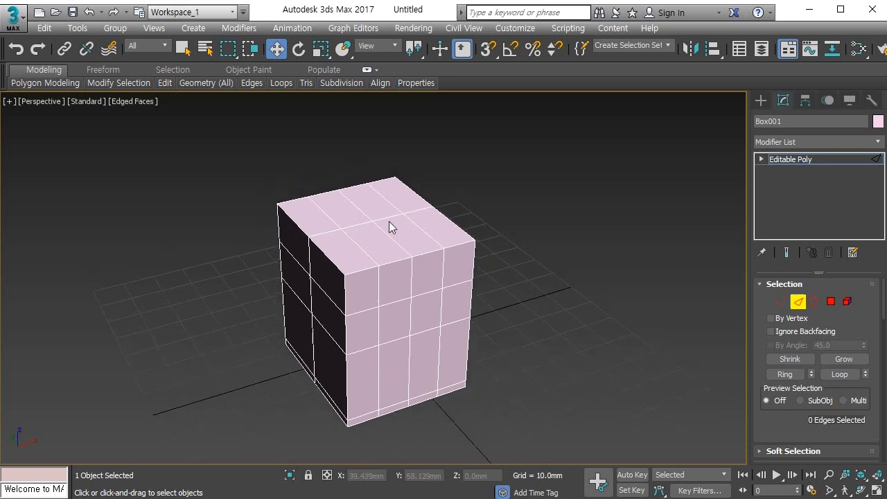
Step: At polygon level, select all eight polygons of the top face and scale them up uniformly so the top flares beyond the sides
scroll(391, 225, "up", 2)
scroll(391, 224, "up", 2)
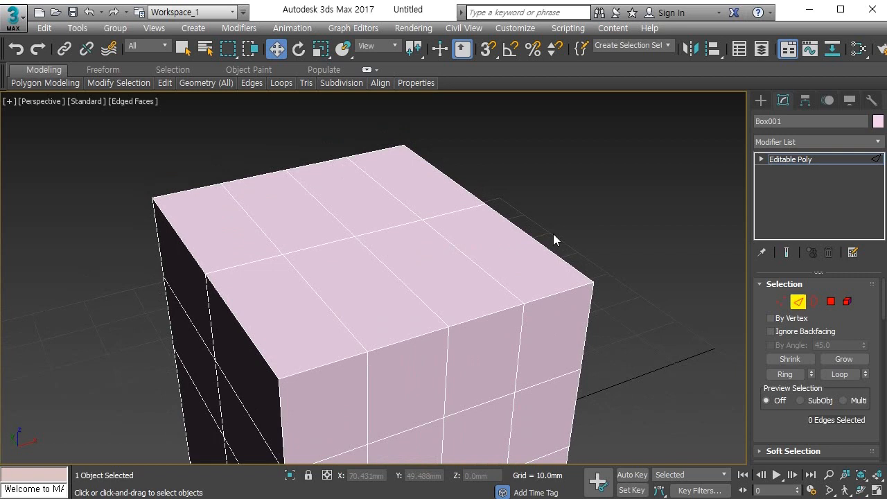
middle_click_drag(553, 234, 548, 229)
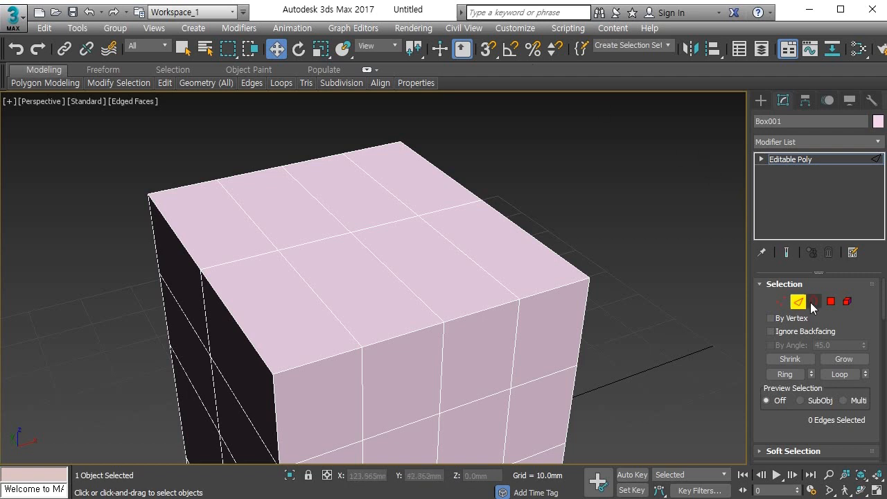
left_click(830, 302)
left_click(452, 199)
left_click(466, 239, "ctrl")
left_click(417, 261, "ctrl")
left_click(353, 284, "ctrl")
left_click(267, 298, "ctrl")
left_click(244, 235, "ctrl")
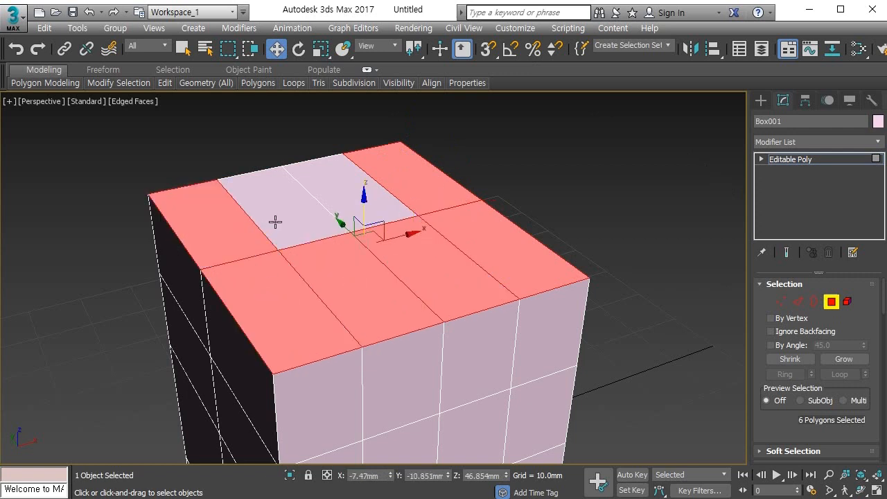
left_click(278, 218, "ctrl")
left_click(374, 199, "ctrl")
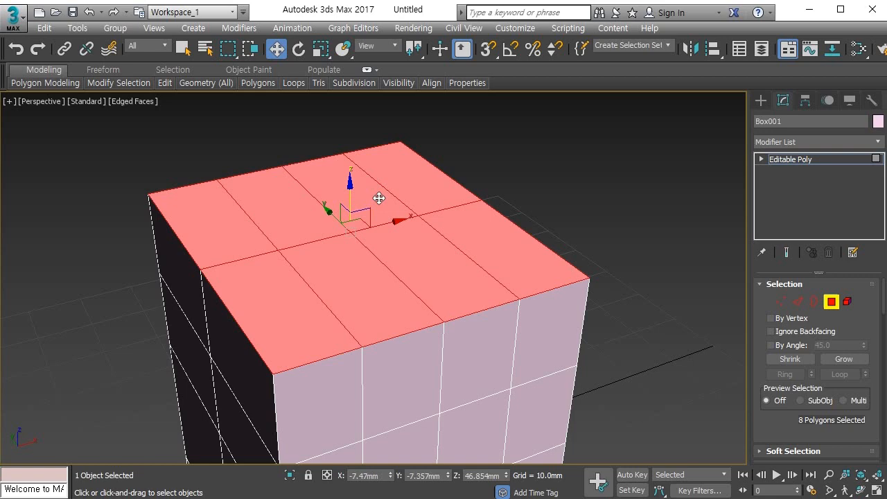
key("r")
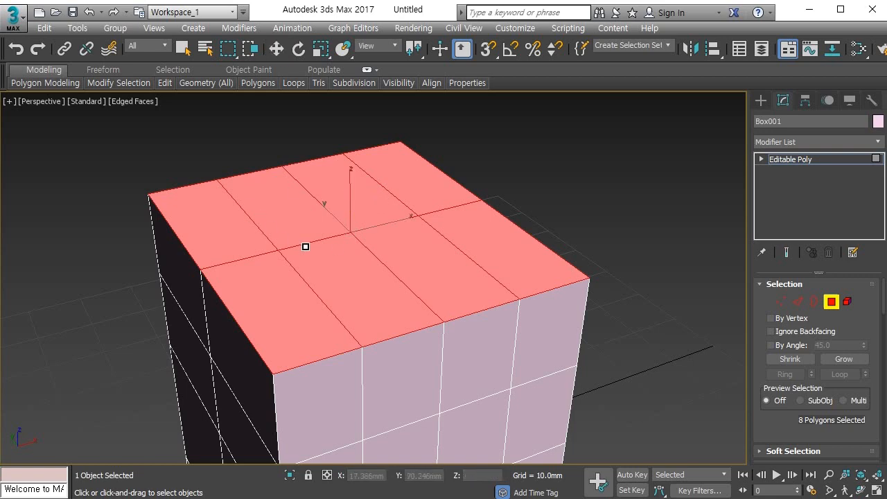
left_click_drag(352, 261, 367, 248)
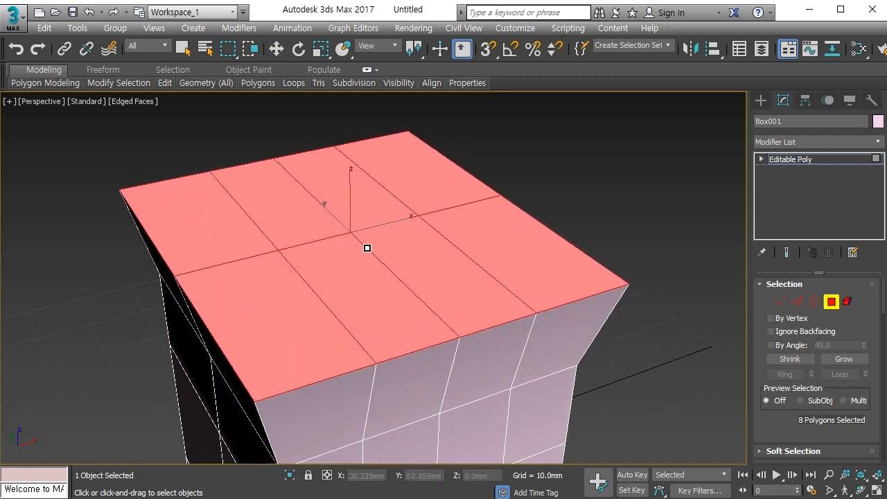
mouse_move(367, 248)
middle_mouse_down("alt")
mouse_move(357, 242)
mouse_move(369, 246)
middle_mouse_up("alt")
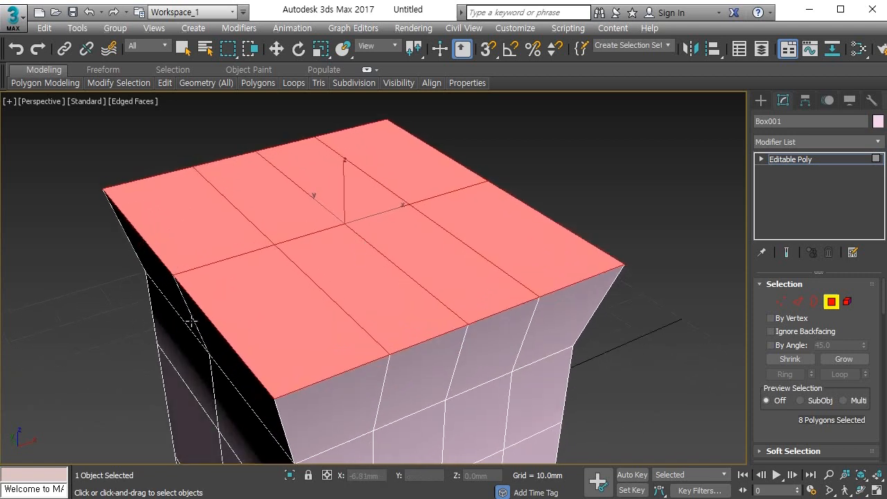
Step: At vertex level, target-weld the top face's front-edge vertex nearest the front corner onto the interior vertex directly behind it
key("4")
key("w")
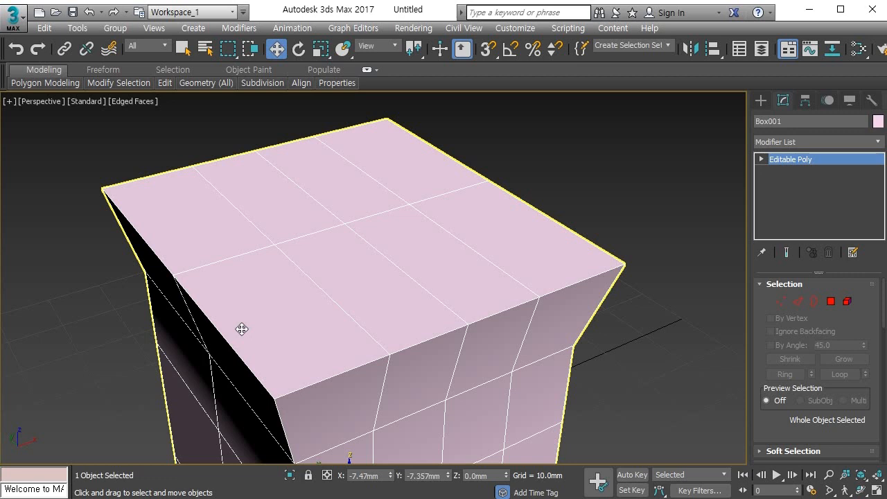
key("1")
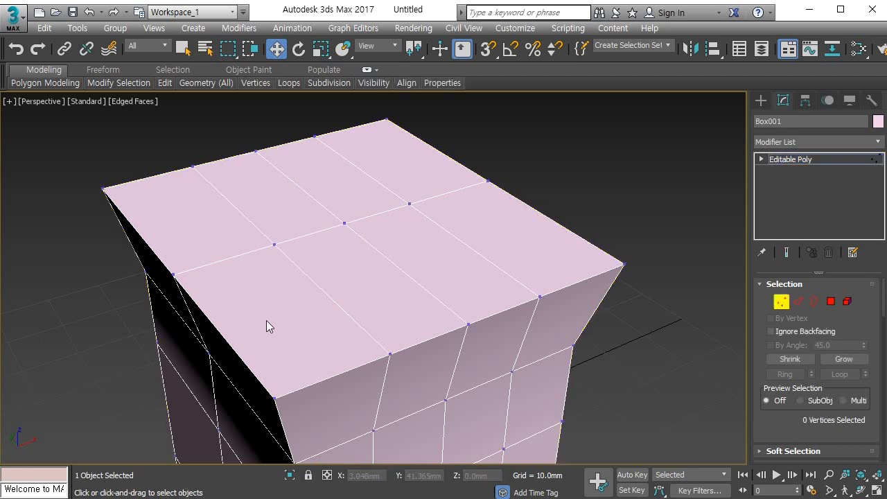
key("q")
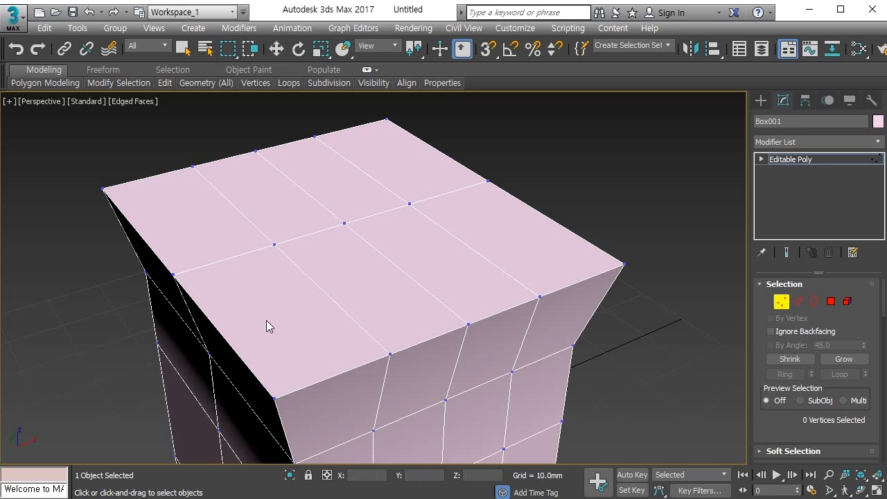
left_click(390, 354)
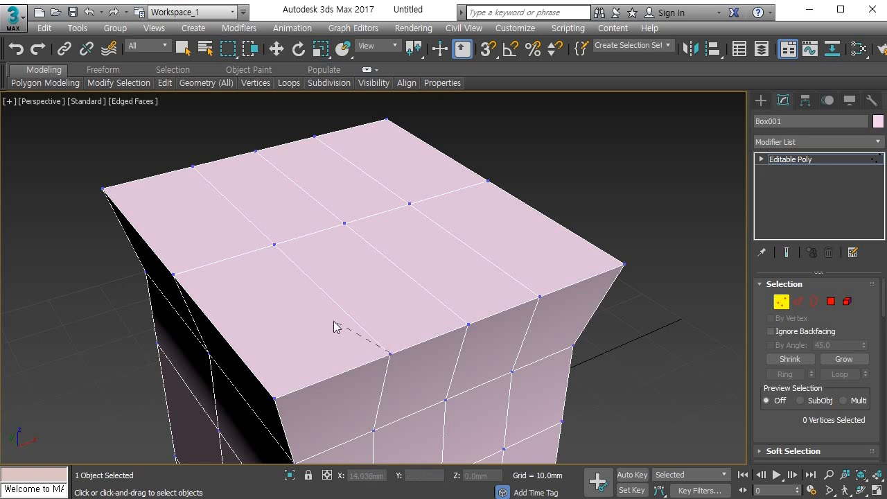
left_click(275, 246)
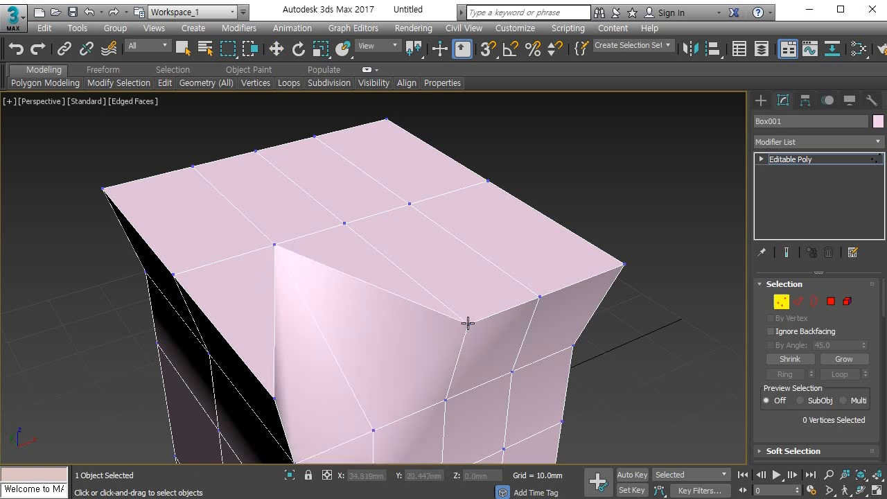
Step: Target-weld the opposite rear-edge vertex onto the same interior top vertex and leave vertex level
left_click(193, 167)
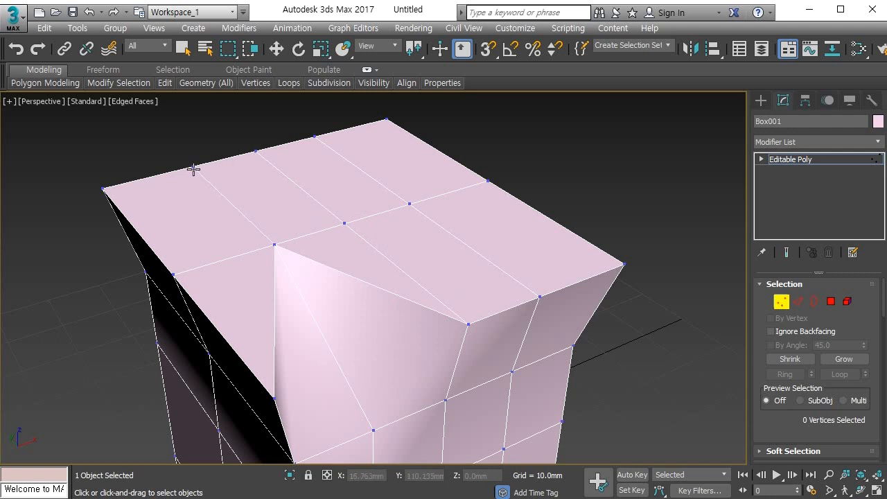
left_click(272, 245)
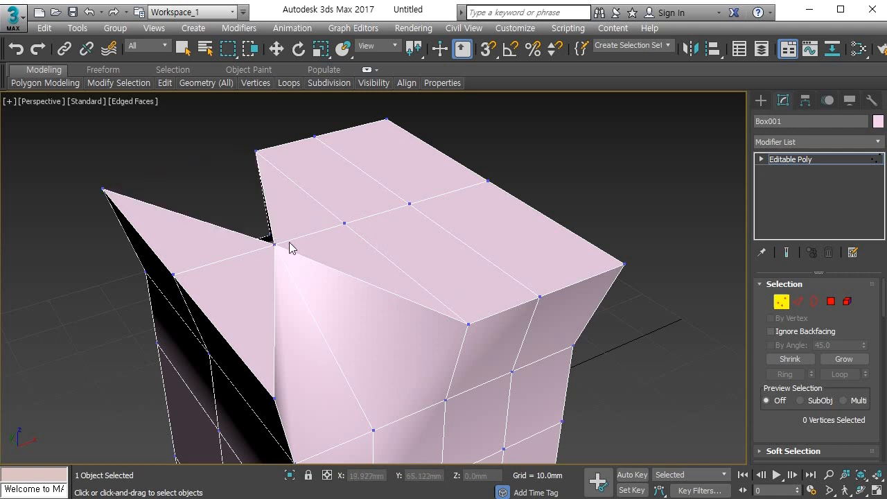
middle_click_drag(248, 288, 305, 287, "alt")
middle_click_drag(318, 290, 312, 288, "alt")
middle_click_drag(352, 325, 347, 322)
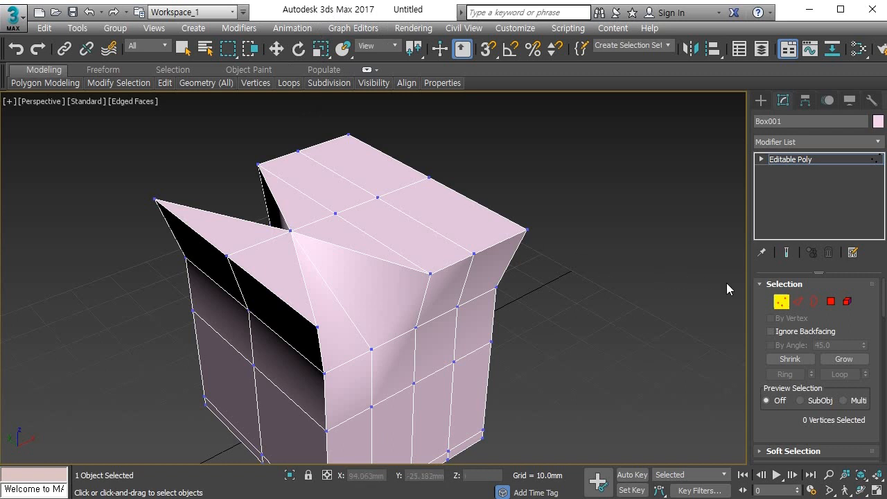
left_click(783, 304)
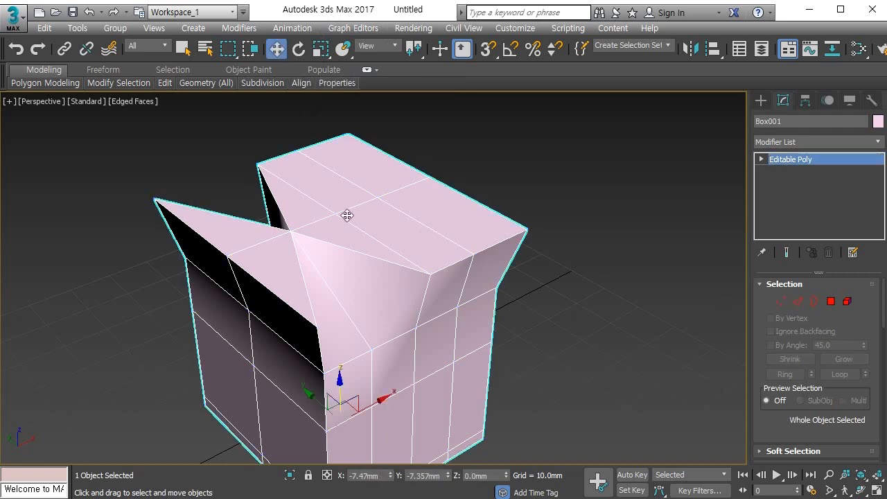
Step: Select the front top polygon beside the welded area, preview a Bevel with 10 mm height and -1 mm outline, and cancel it
key("4")
left_click(382, 225)
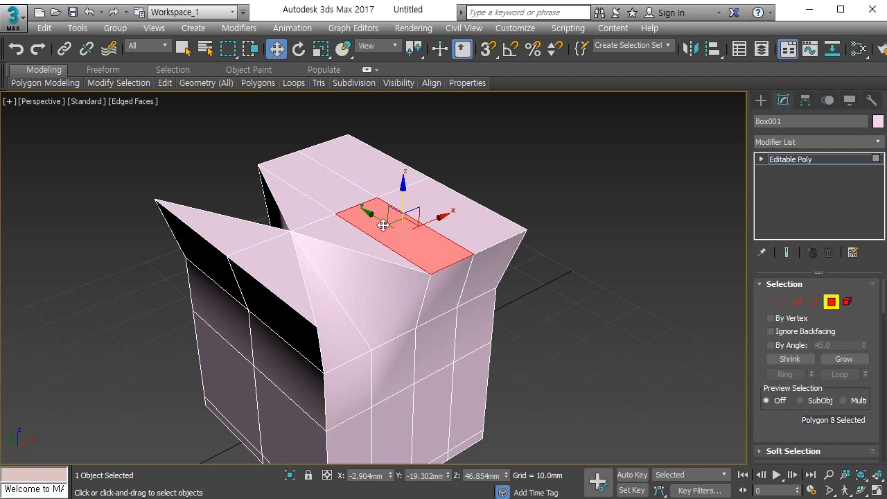
key("q")
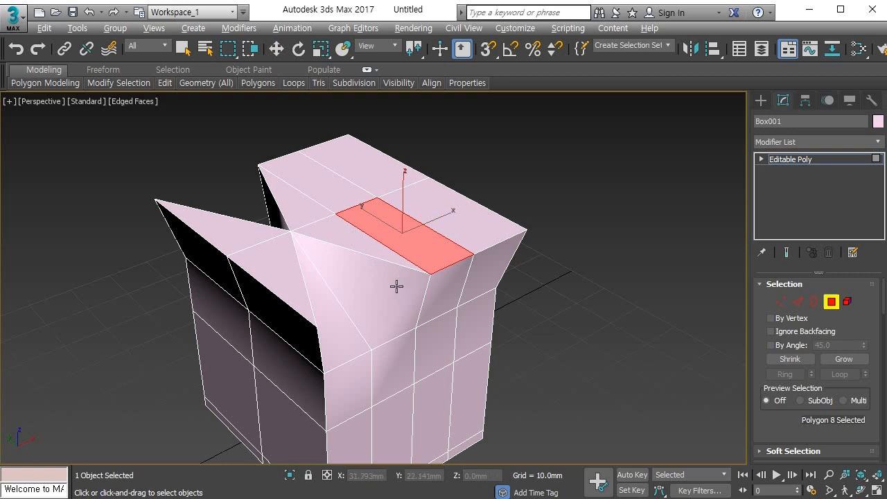
key("ctrl+shift+b")
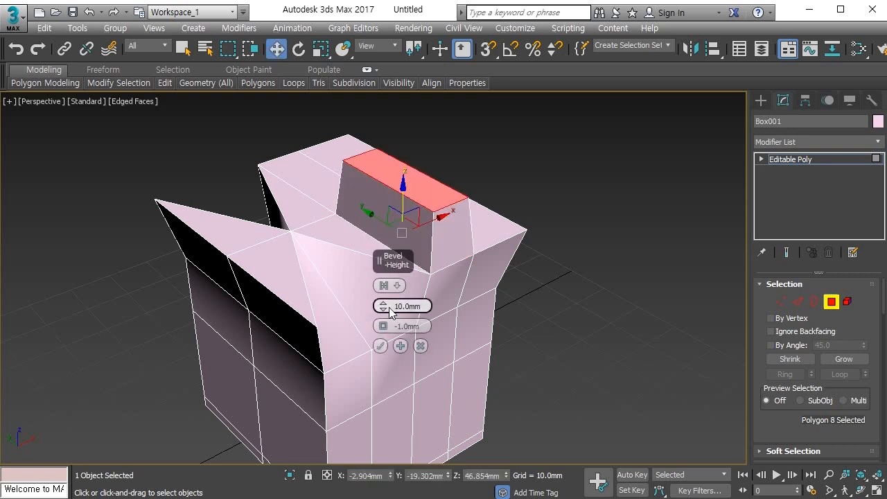
left_click_drag(381, 259, 269, 190)
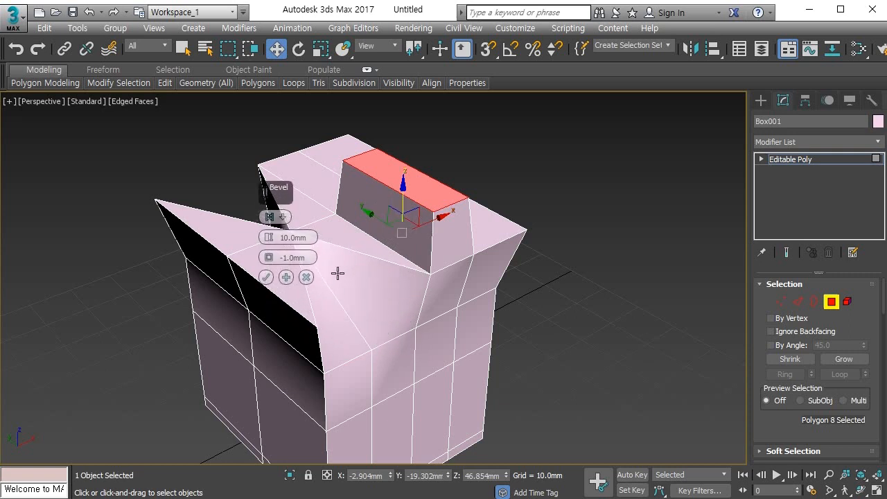
left_click(306, 276)
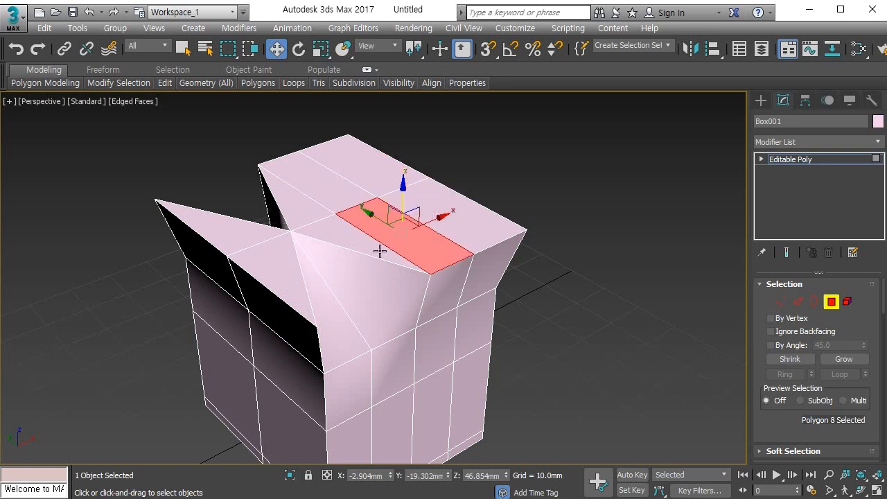
Step: Preview a 10 mm Extrude and an Inset of about 2.2 mm on the selected top polygon, cancelling each
key("shift+e")
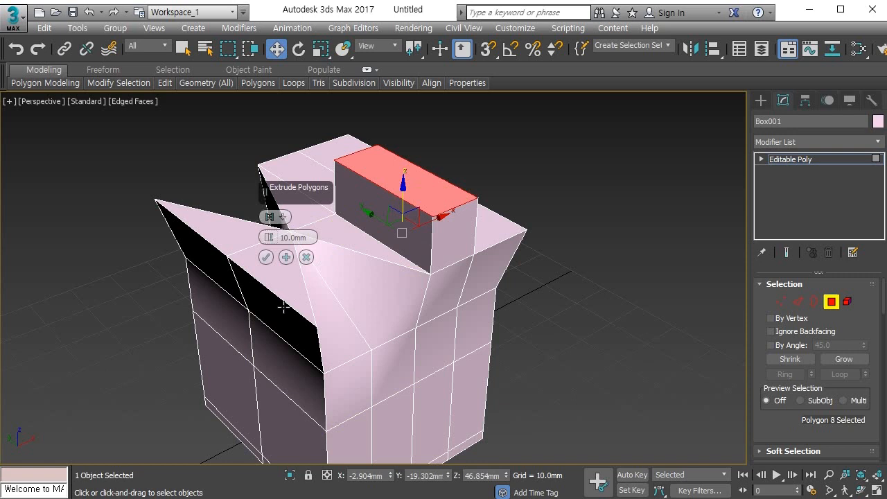
left_click(305, 257)
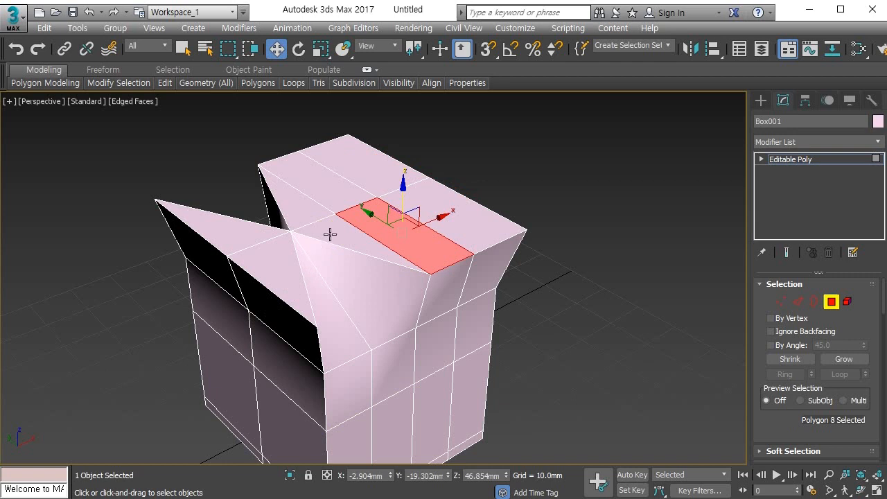
key("shift+i")
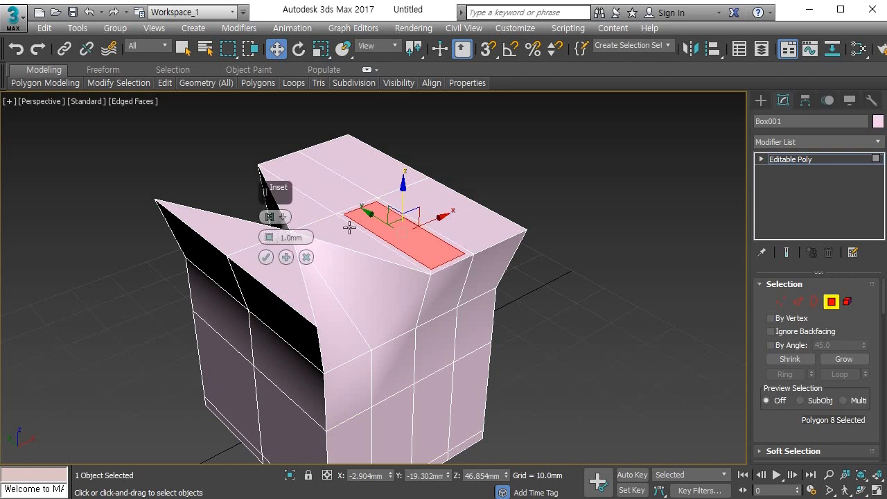
left_click_drag(269, 237, 271, 225)
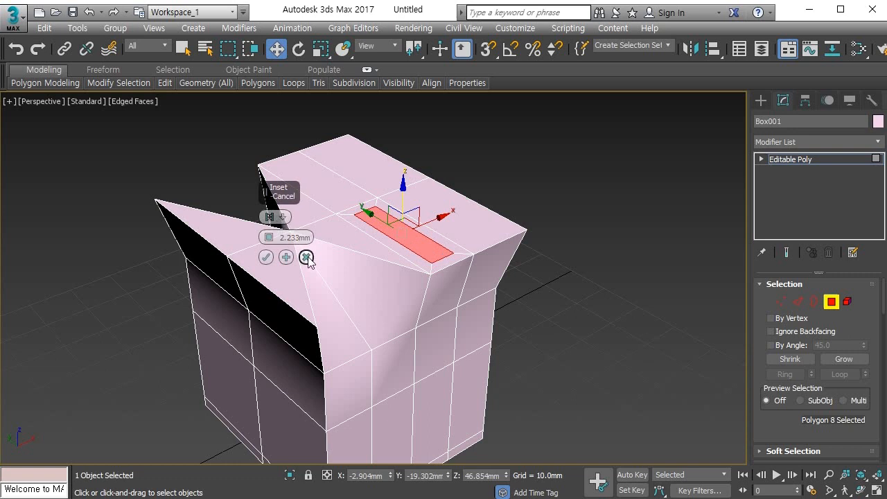
left_click(306, 257)
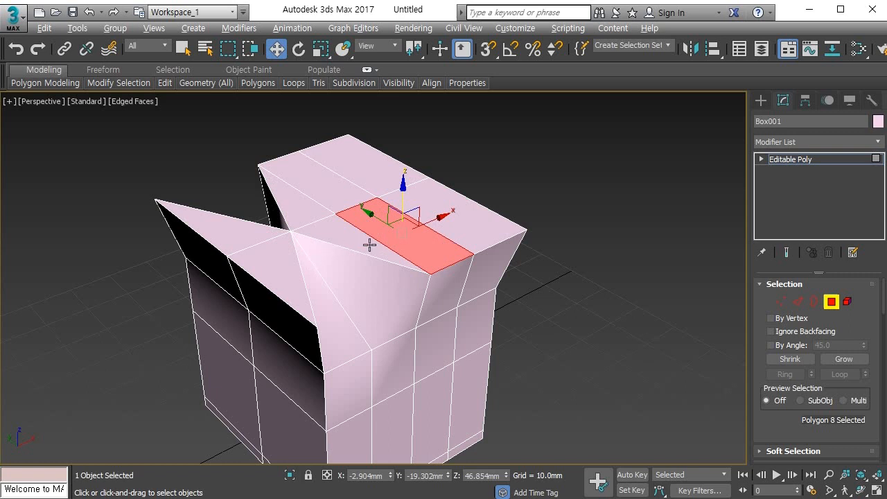
Step: Try Weld Vertices with a 0.1 mm threshold on the interior vertex at the top face's center, and leave vertex level
key("1")
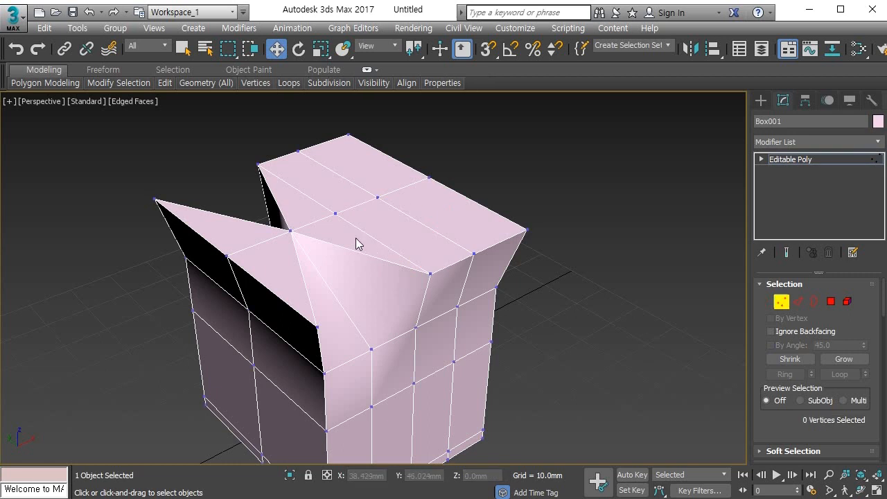
left_click(335, 214)
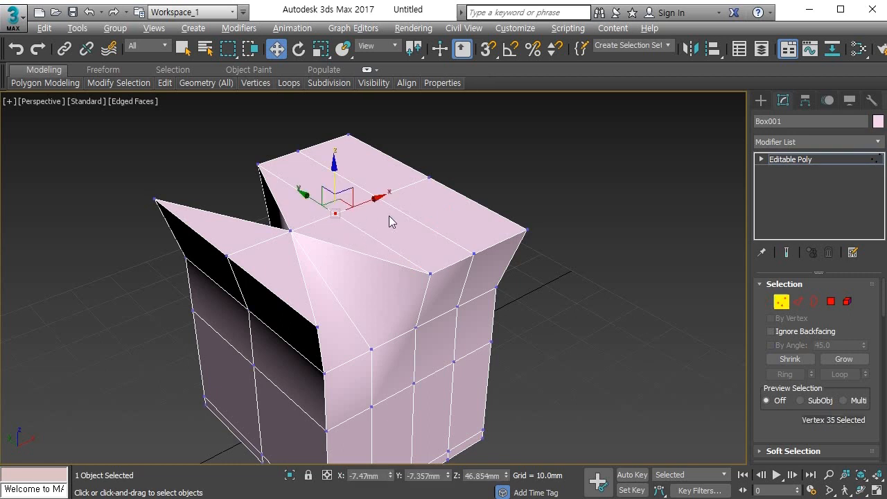
key("ctrl+shift+w")
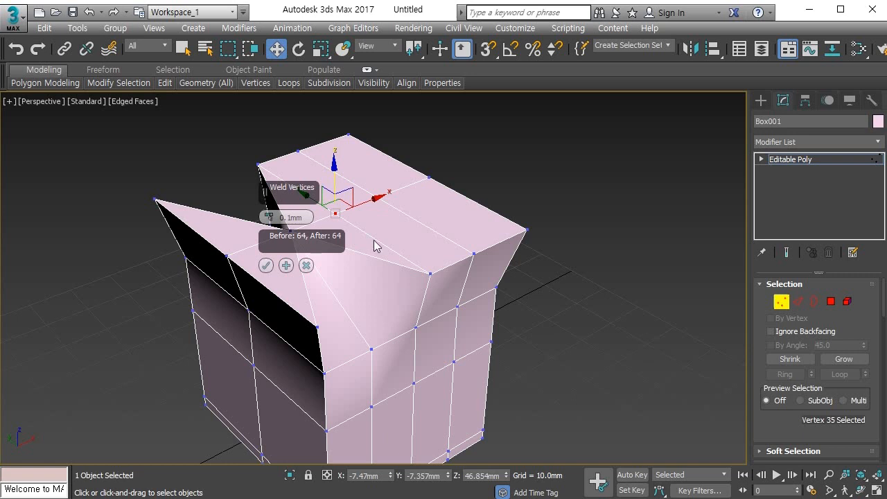
key("Return")
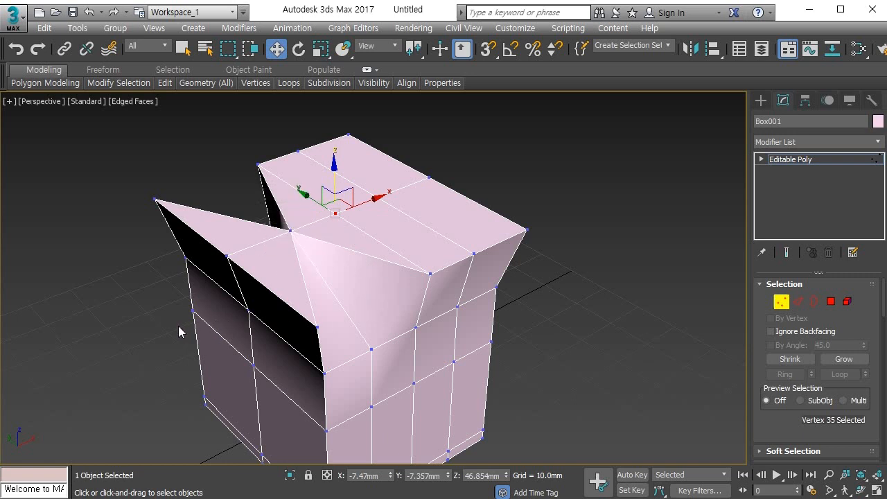
key("1")
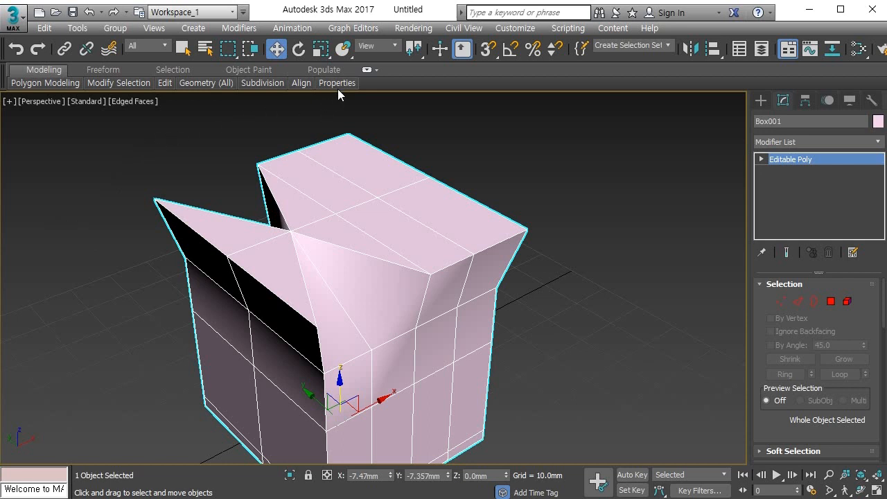
Step: Open the keyboard shortcut customization and find the Connect commands in the Main UI action list
left_click(515, 28)
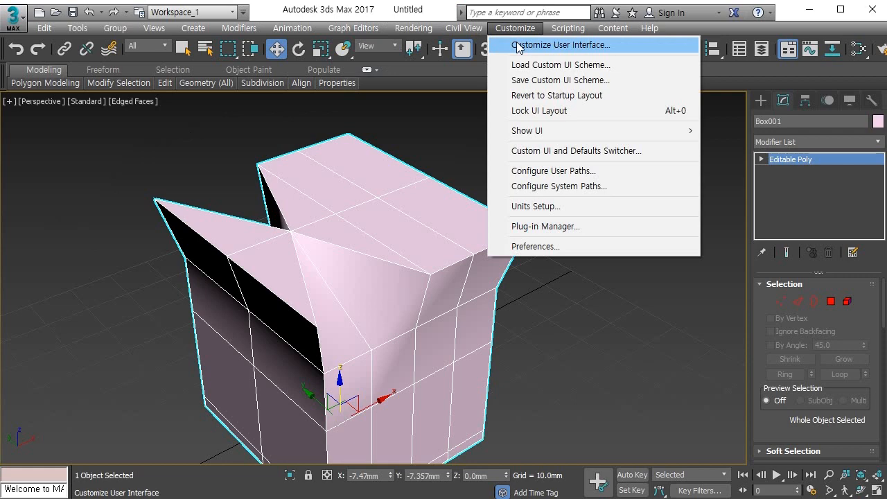
left_click(516, 45)
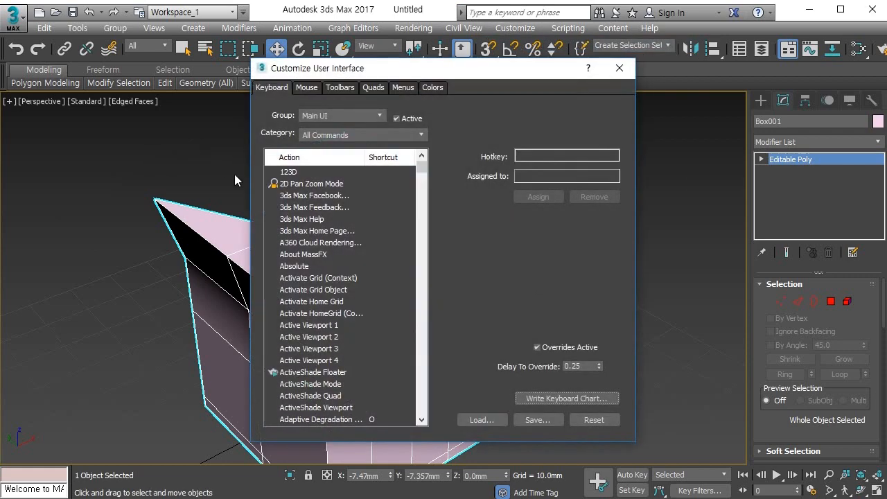
left_click(334, 254)
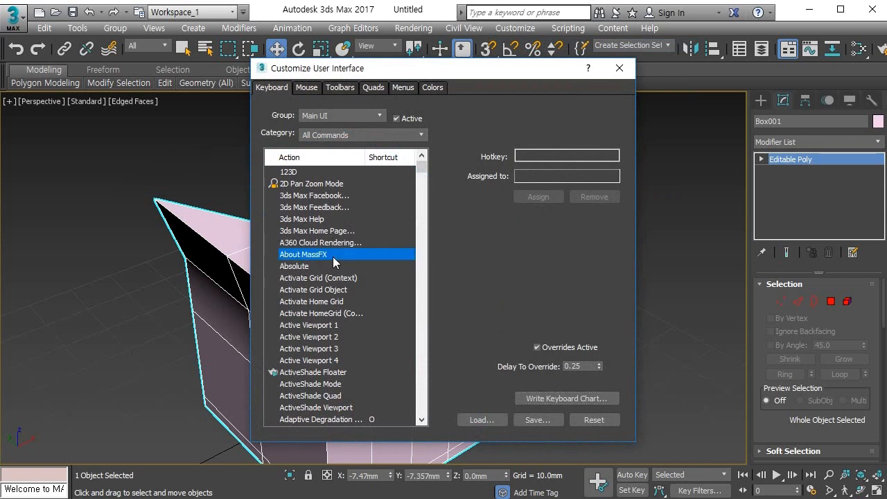
type("con")
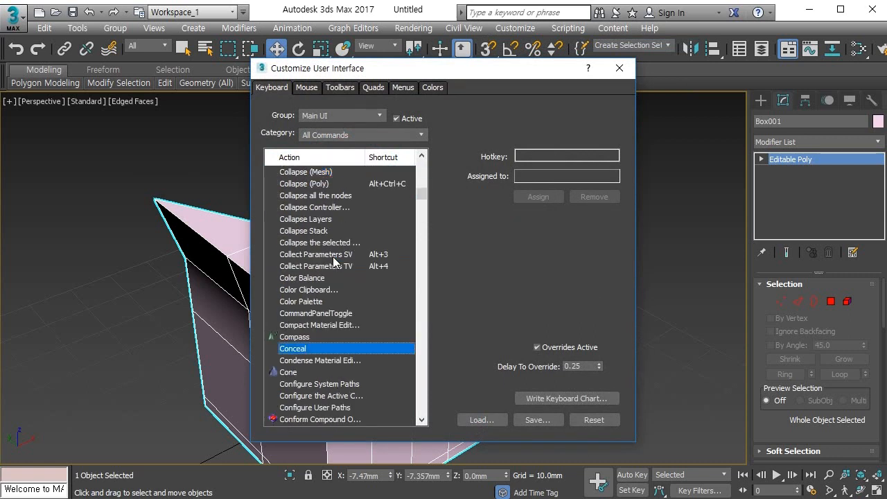
type("n")
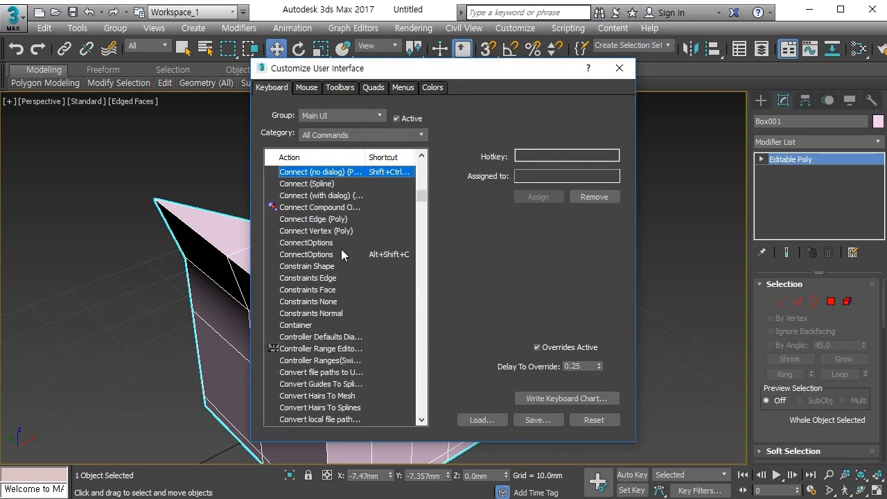
Step: Assign the hotkey Alt+Shift+T to the ConnectOptions action that already has Alt+Shift+C
left_click(308, 254)
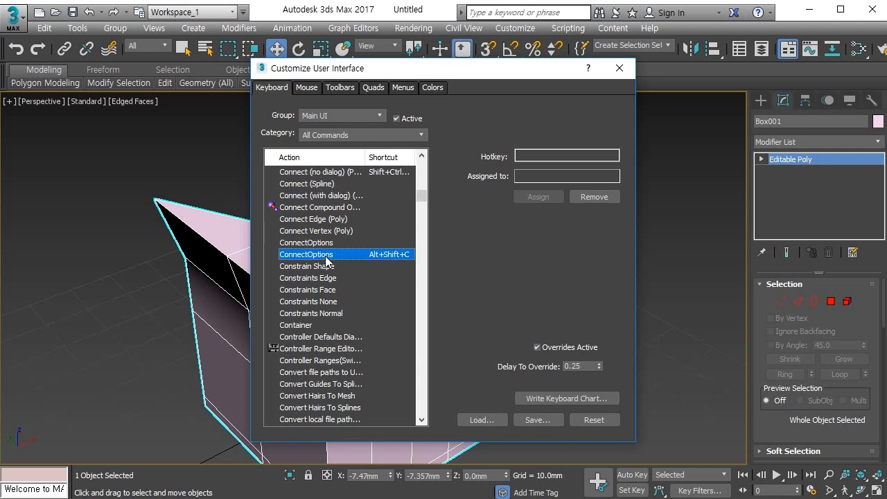
left_click(542, 156)
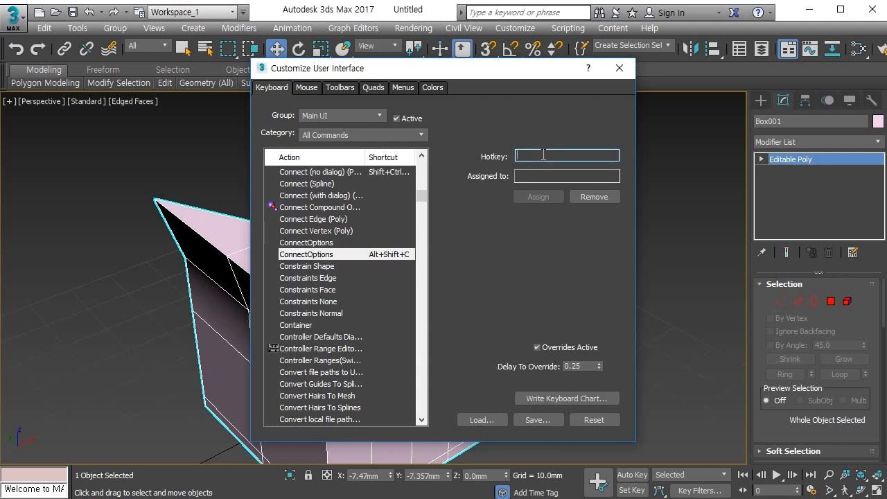
key("alt+shift")
key("alt+shift+t")
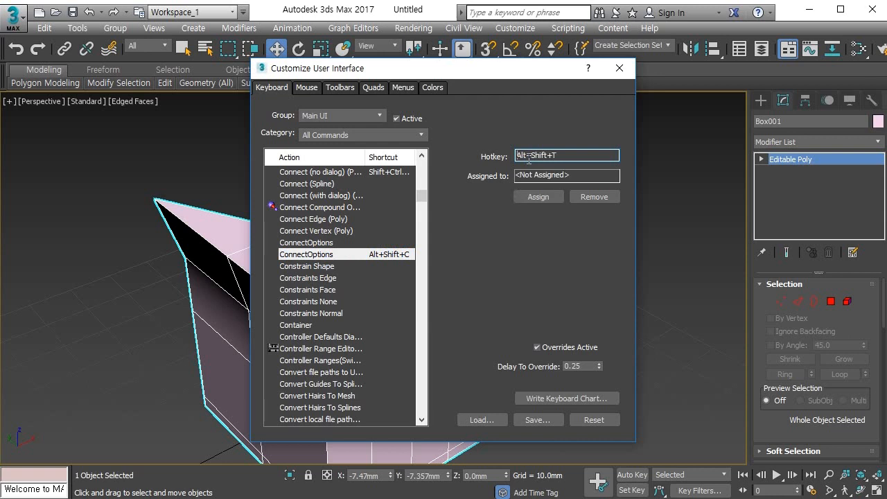
left_click(538, 197)
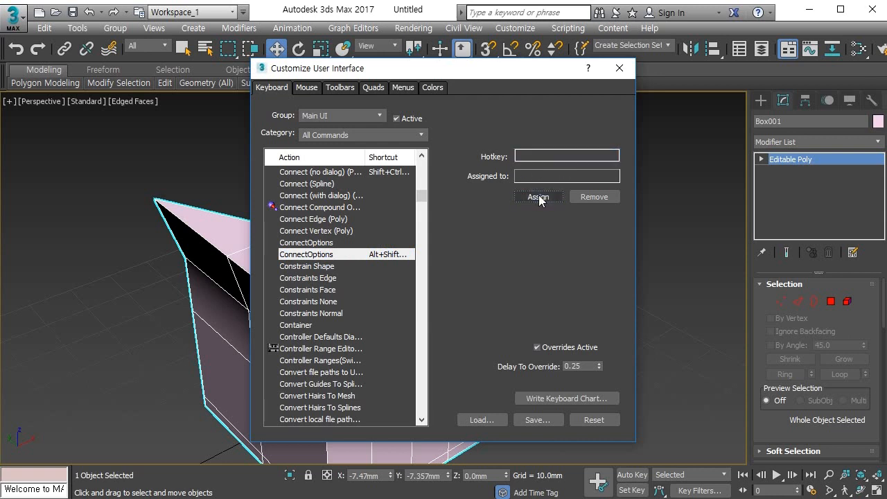
Step: Assign the hotkey Alt+Shift+C to the Chamfer Options action in the Main UI group and close the interface customization
left_click(331, 289)
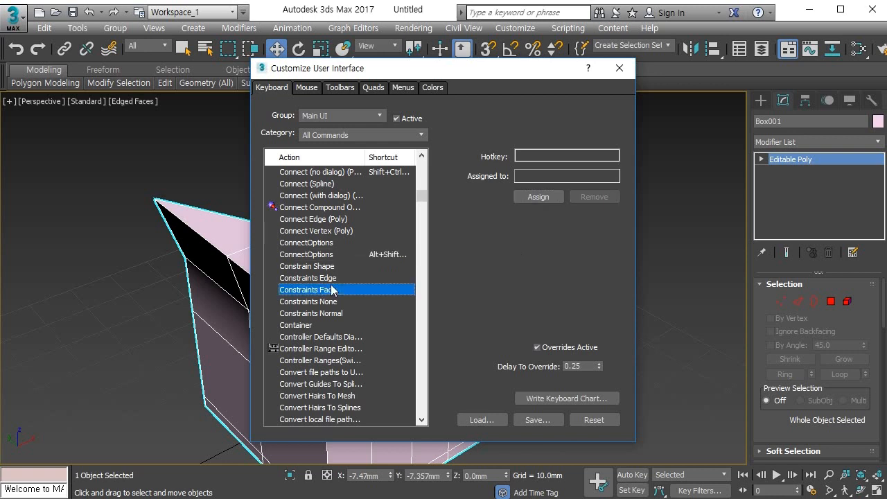
key("Down")
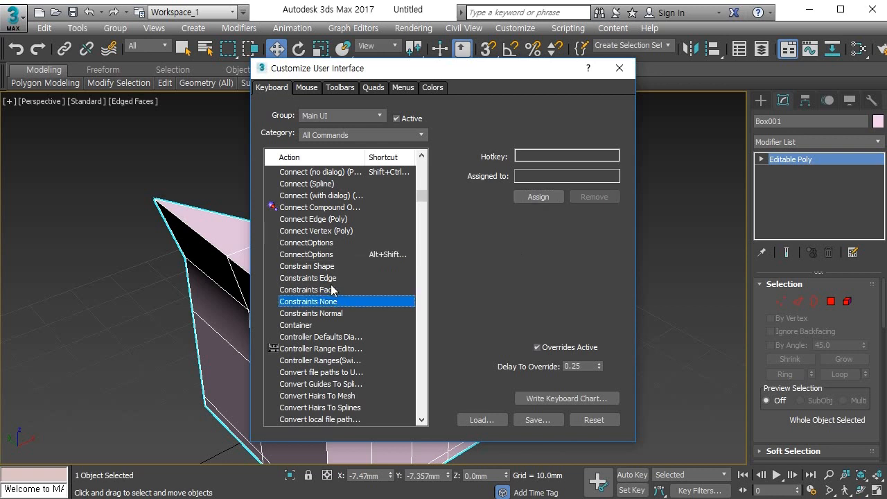
scroll(318, 291, "up", 12)
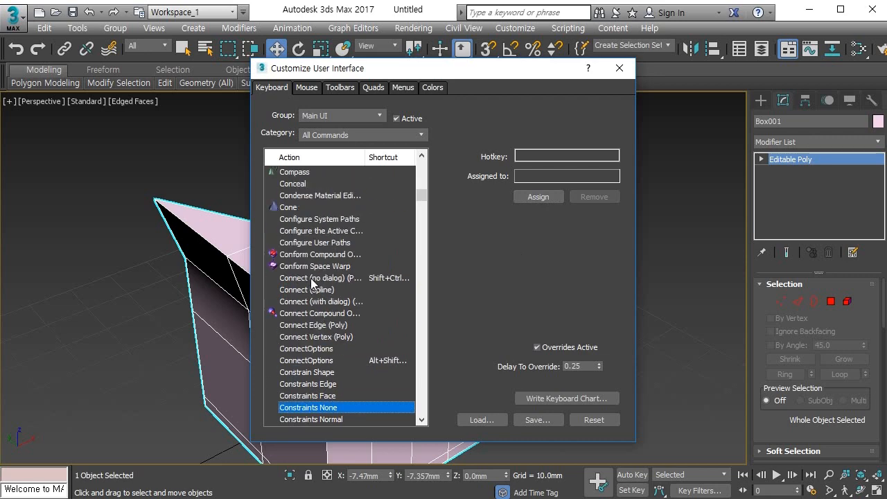
scroll(310, 296, "up", 10)
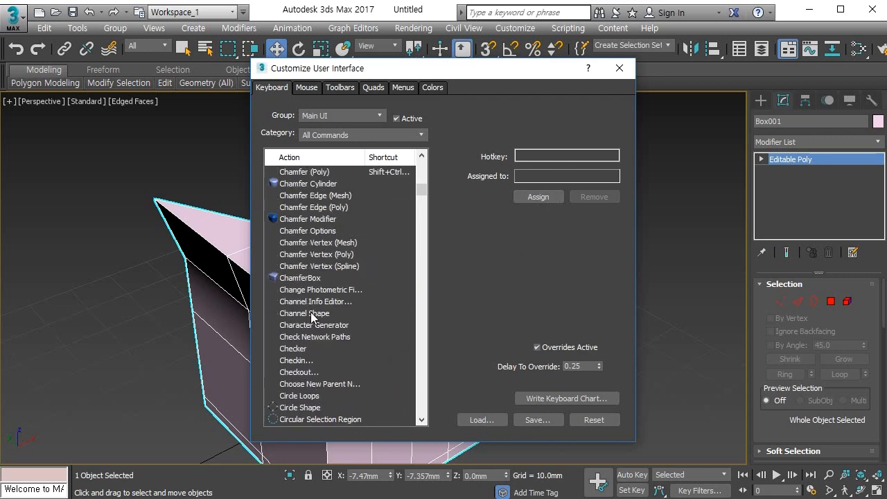
left_click(329, 232)
left_click(544, 157)
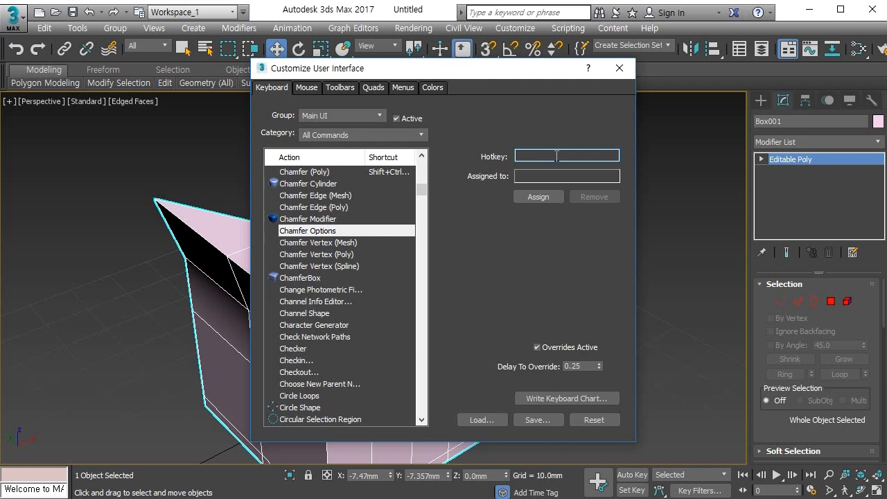
key("alt+shift+c")
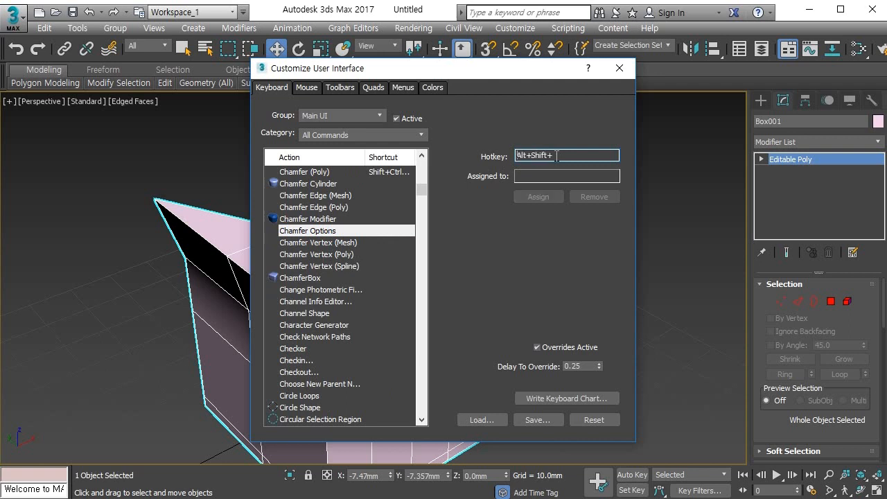
left_click(538, 198)
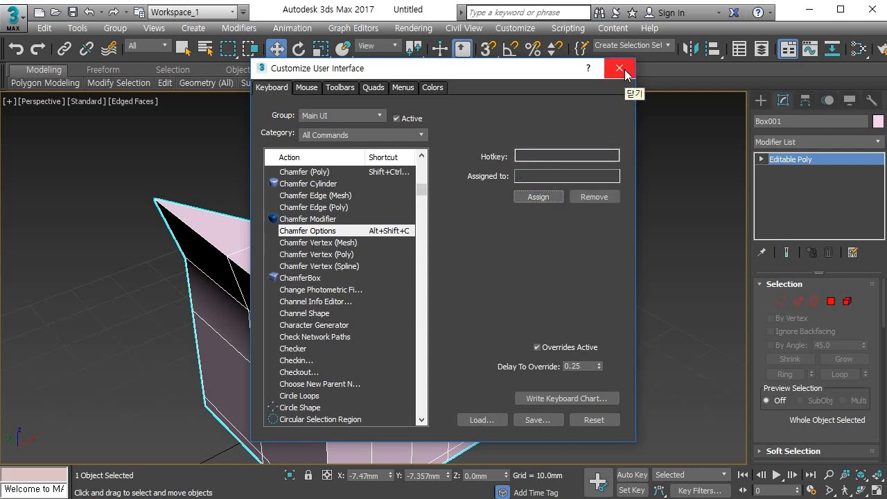
left_click(621, 70)
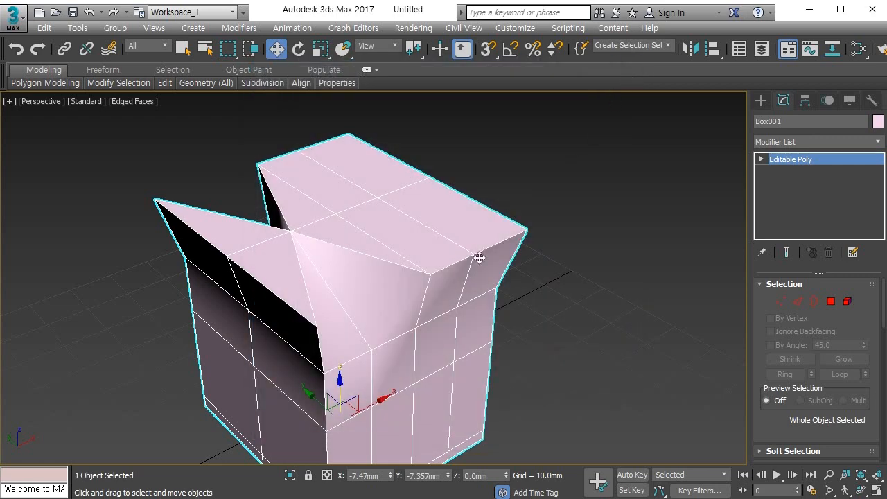
scroll(458, 291, "down", 4)
middle_click_drag(454, 287, 450, 260, "alt")
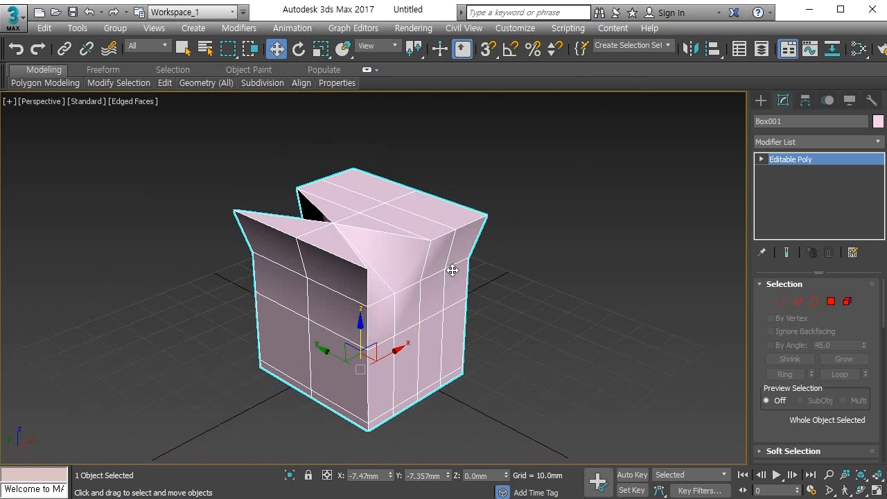